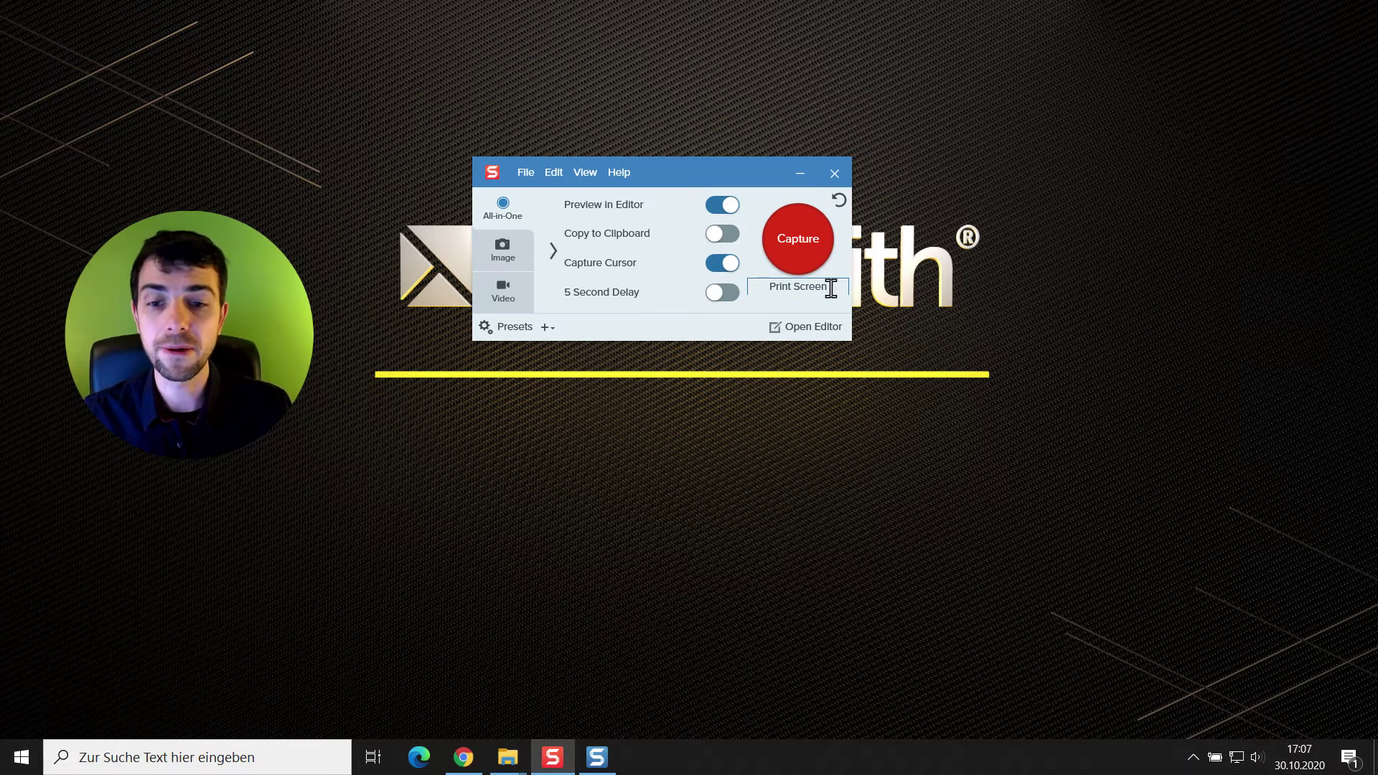
Step: Switch to the Chrome window and open the browser's main menu on the new tab page
{"action": "left_click", "coordinate": [464, 755]}
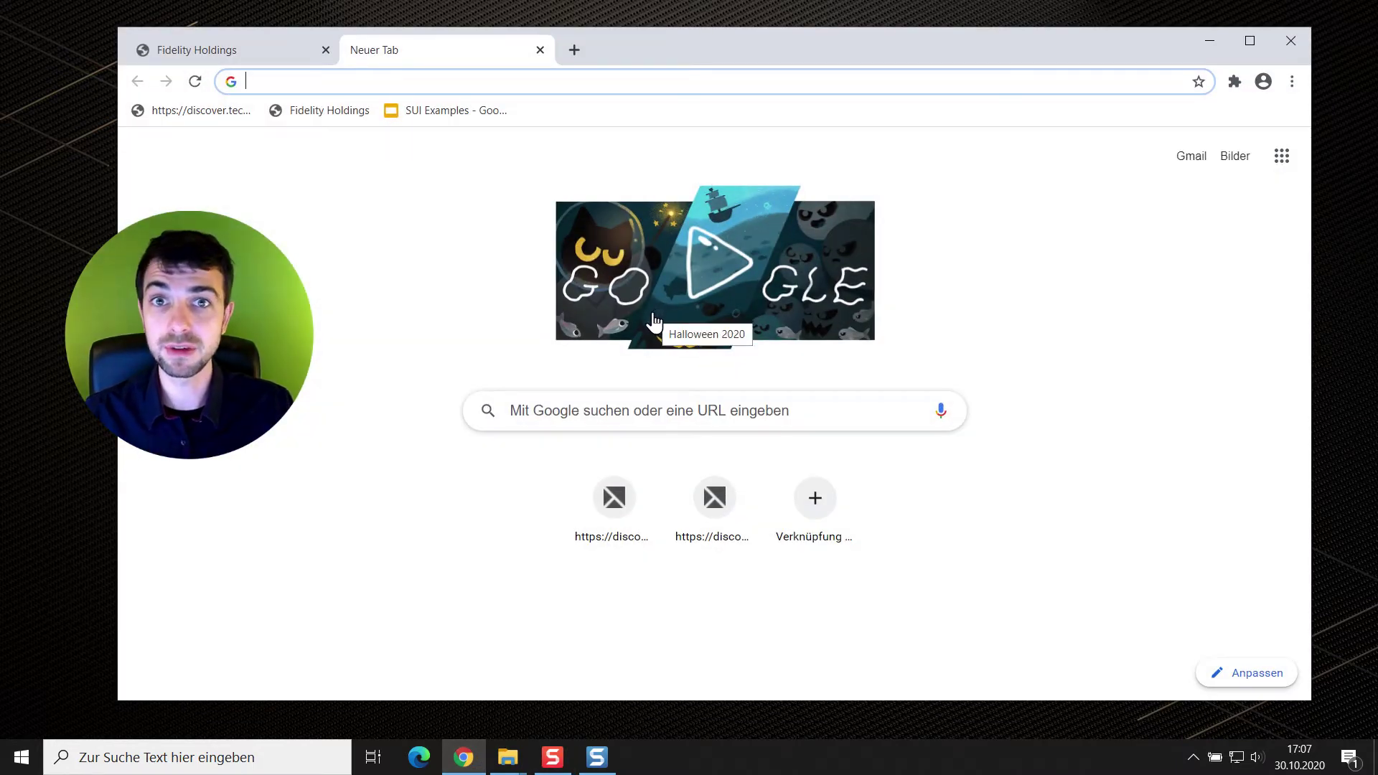
{"action": "left_click_drag", "start_coordinate": [790, 50], "coordinate": [783, 49]}
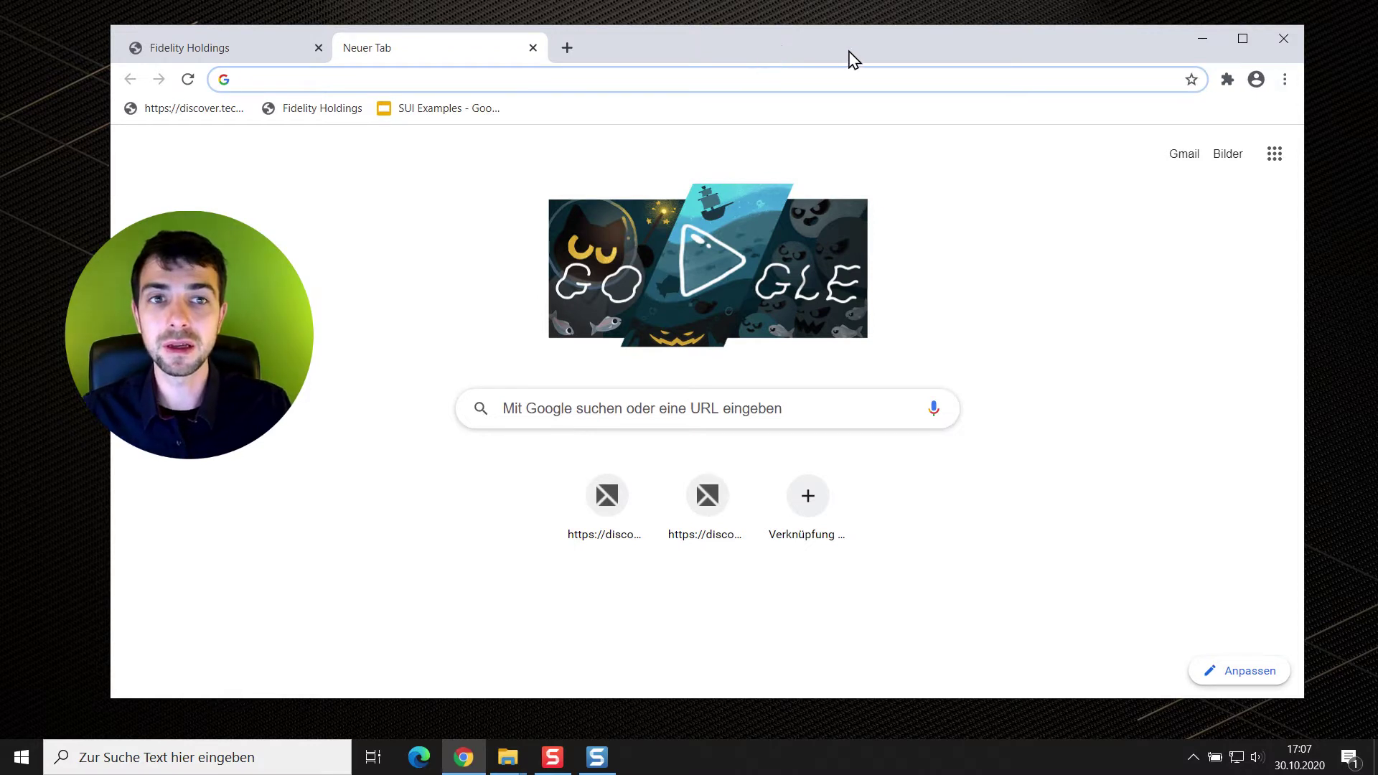
{"action": "left_click", "coordinate": [1284, 80]}
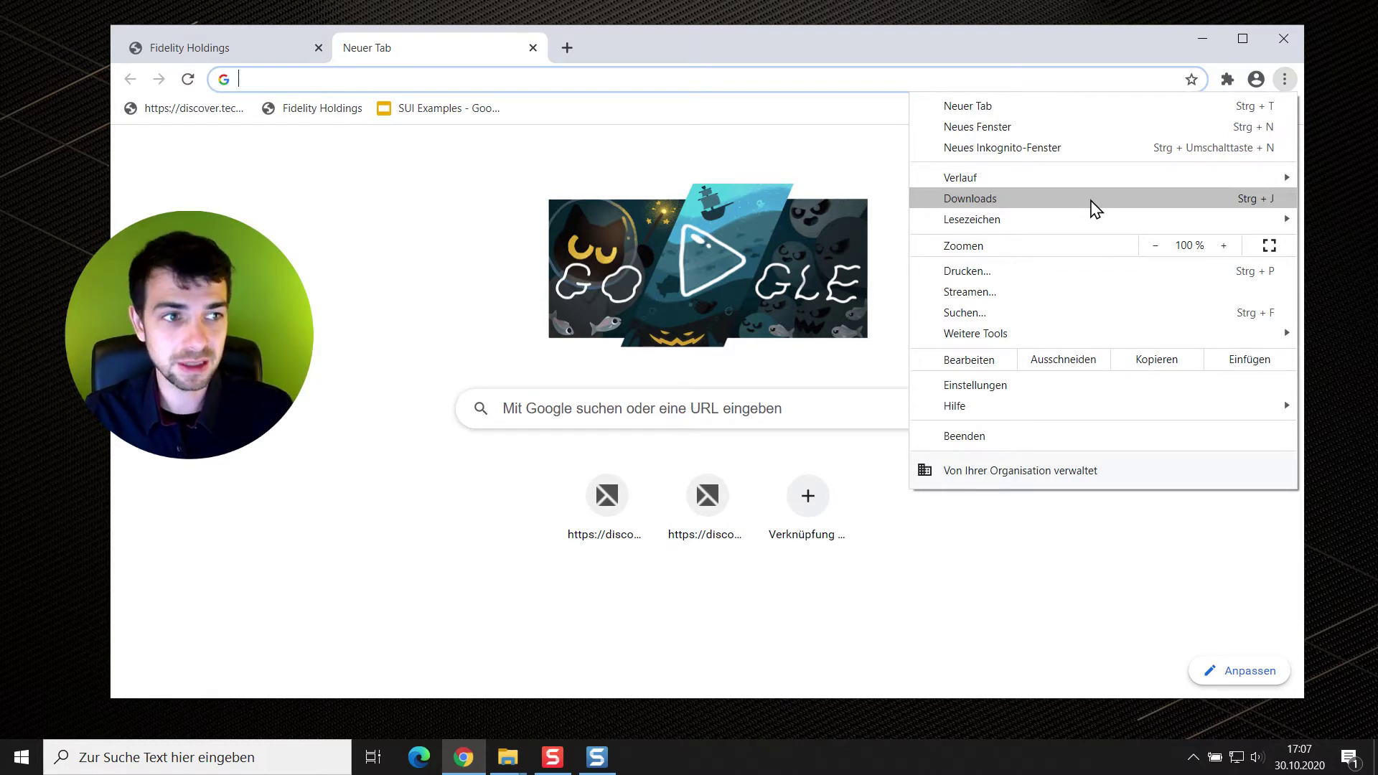
{"action": "left_click", "coordinate": [1286, 82]}
{"action": "left_click", "coordinate": [1285, 82]}
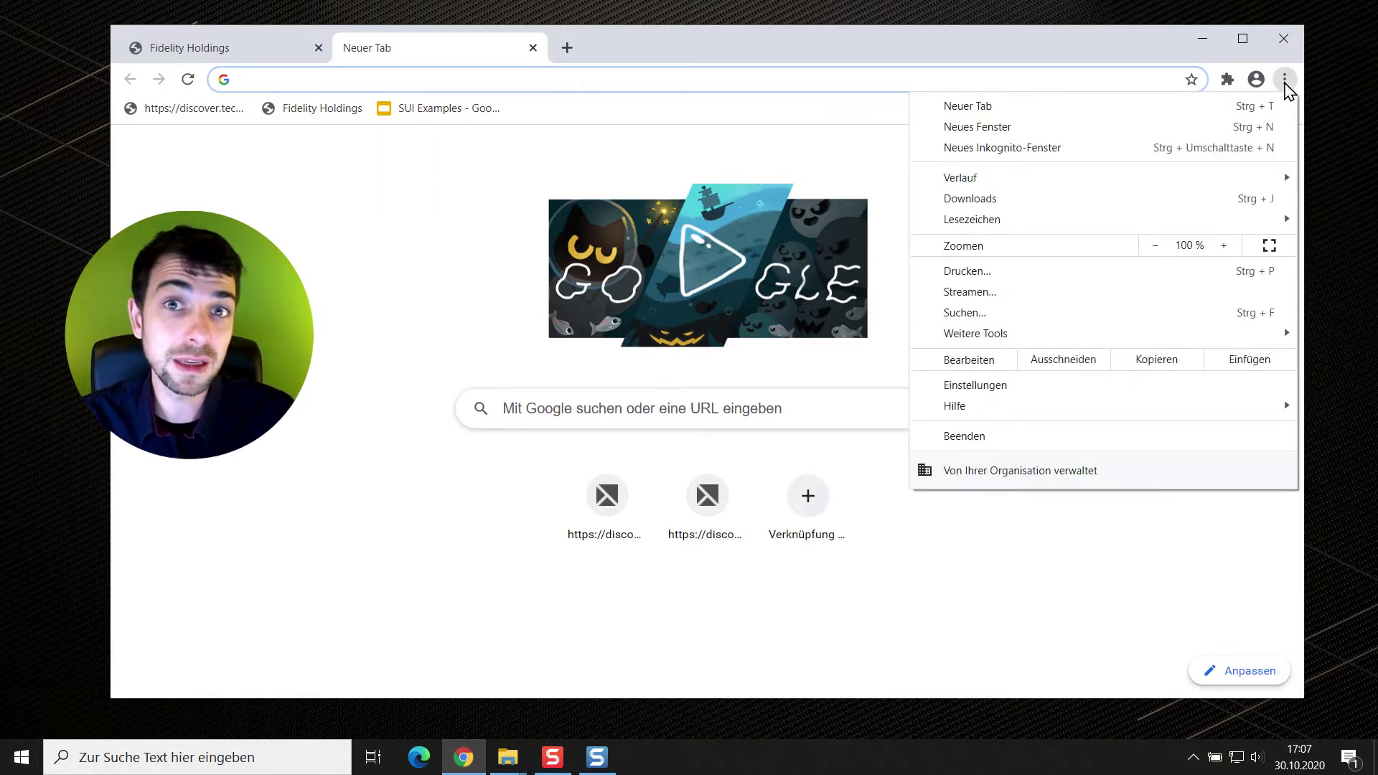
Step: Capture the open browser menu and adjoining window corner as a 565 x 660 px image with Snagit
{"action": "key", "text": "Print"}
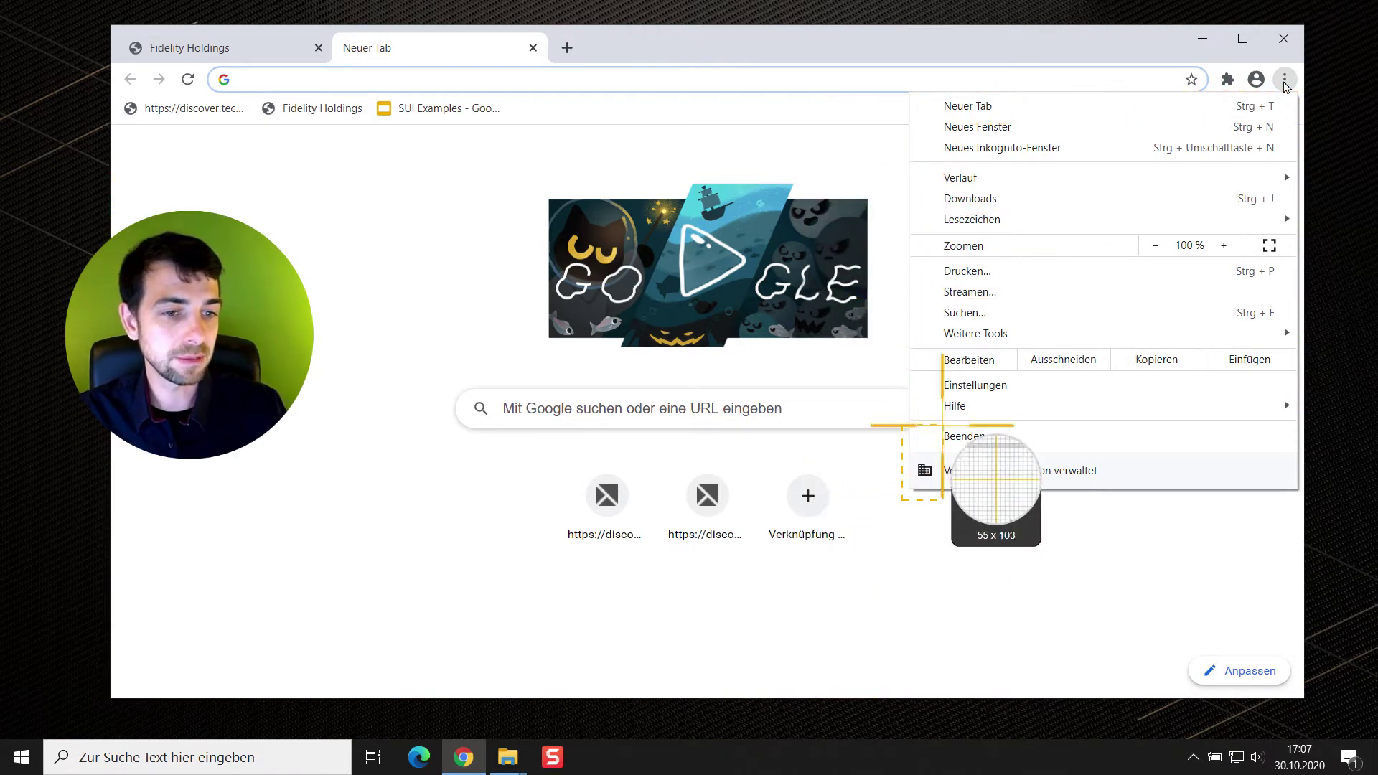
{"action": "left_click_drag", "start_coordinate": [1292, 84], "coordinate": [1304, 26]}
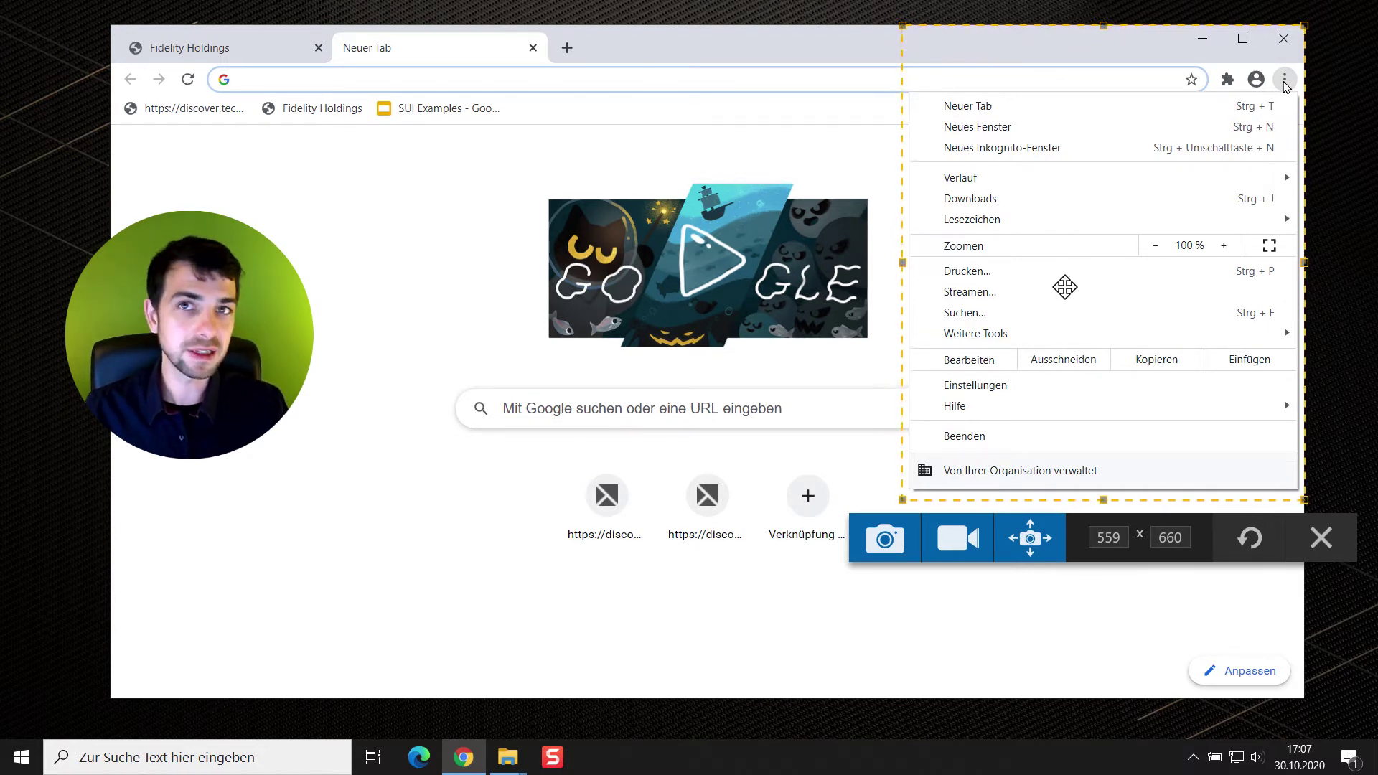
{"action": "left_click_drag", "start_coordinate": [902, 263], "coordinate": [900, 267]}
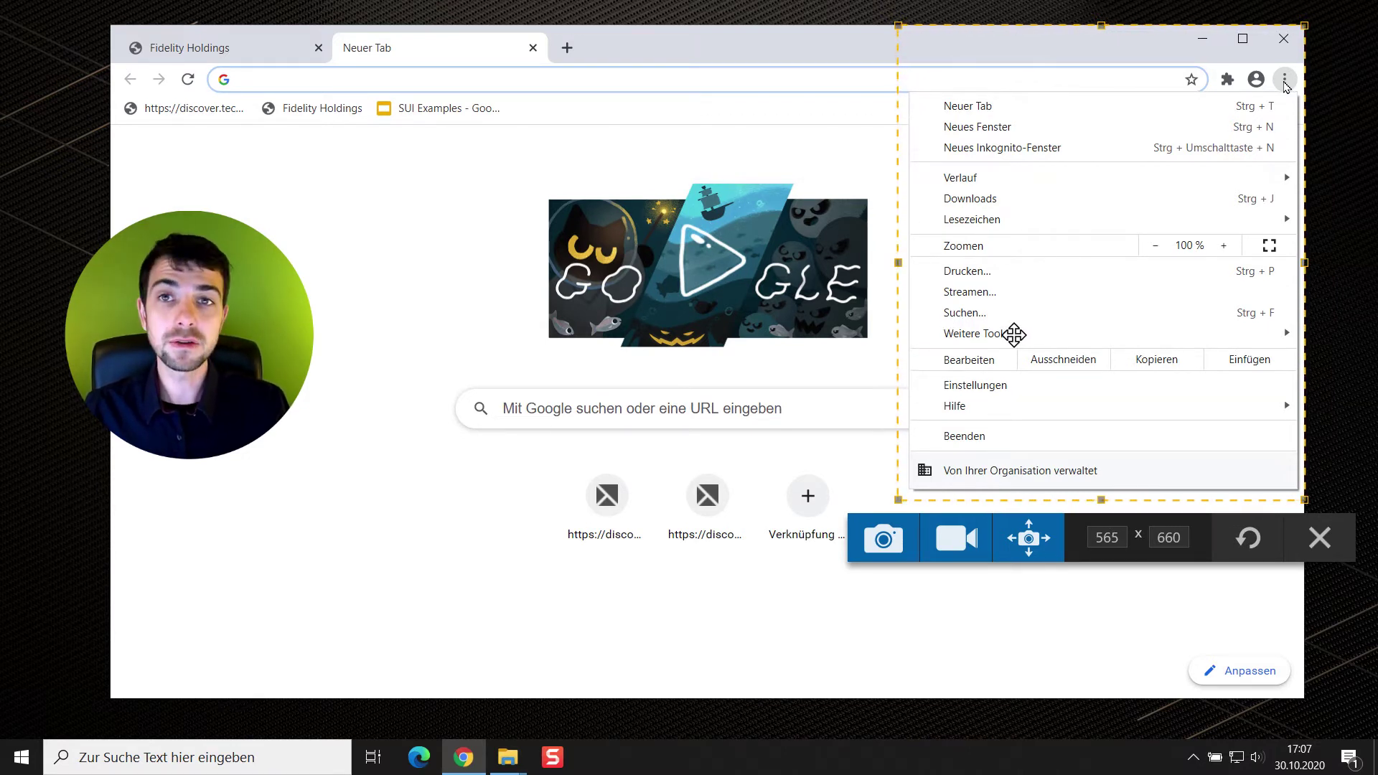
{"action": "left_click", "coordinate": [884, 540]}
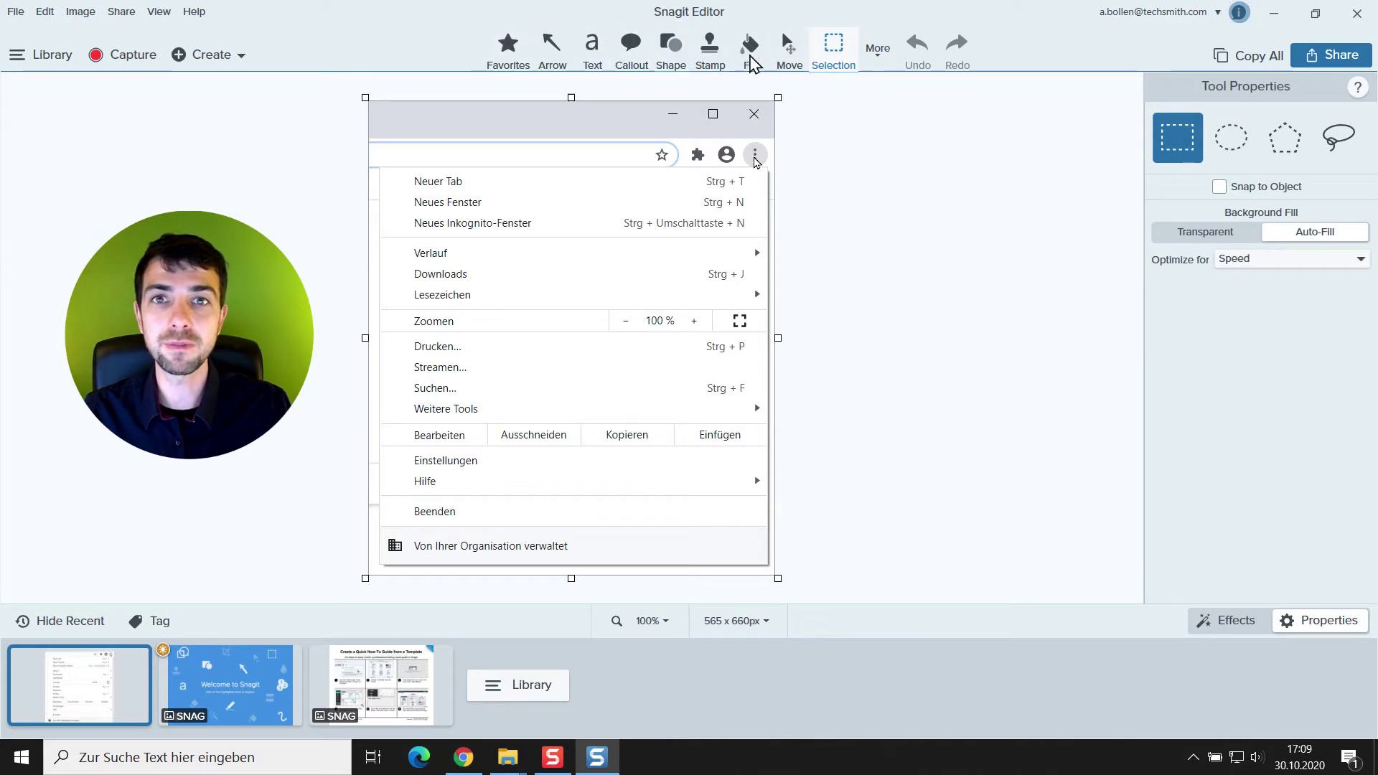
Step: Choose the Simplify tool, set it to Move mode, and turn on Auto Simplify for the menu capture
{"action": "left_click", "coordinate": [878, 49]}
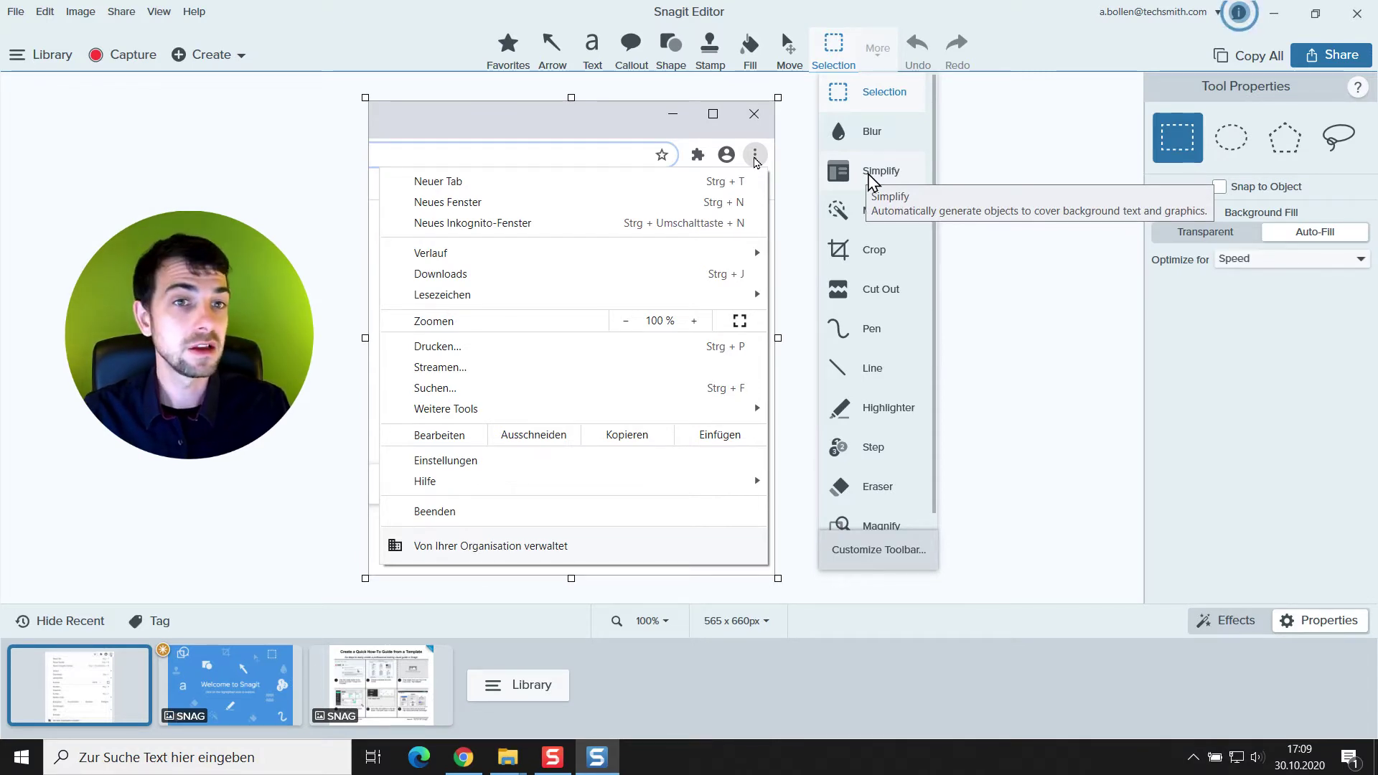
{"action": "left_click", "coordinate": [872, 180]}
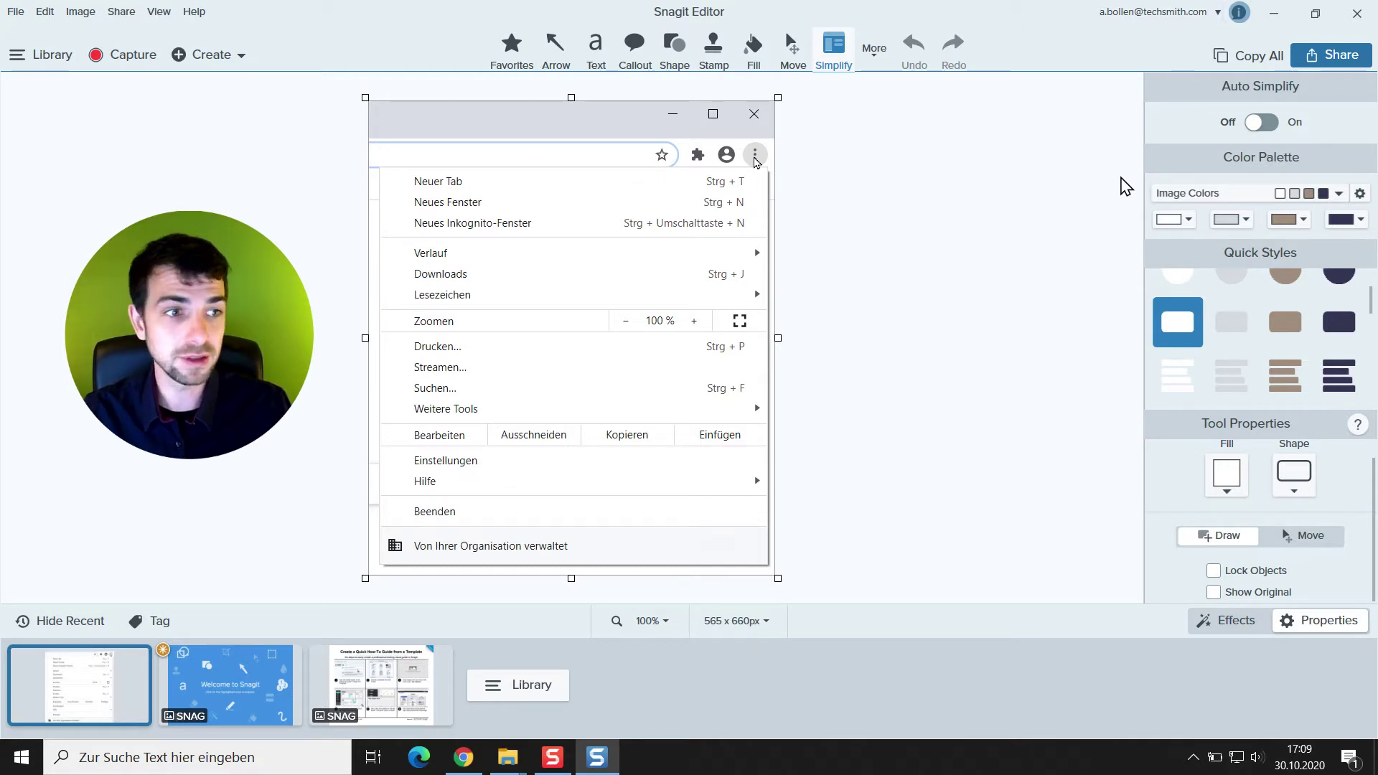
{"action": "left_click_drag", "start_coordinate": [1368, 299], "coordinate": [1368, 291]}
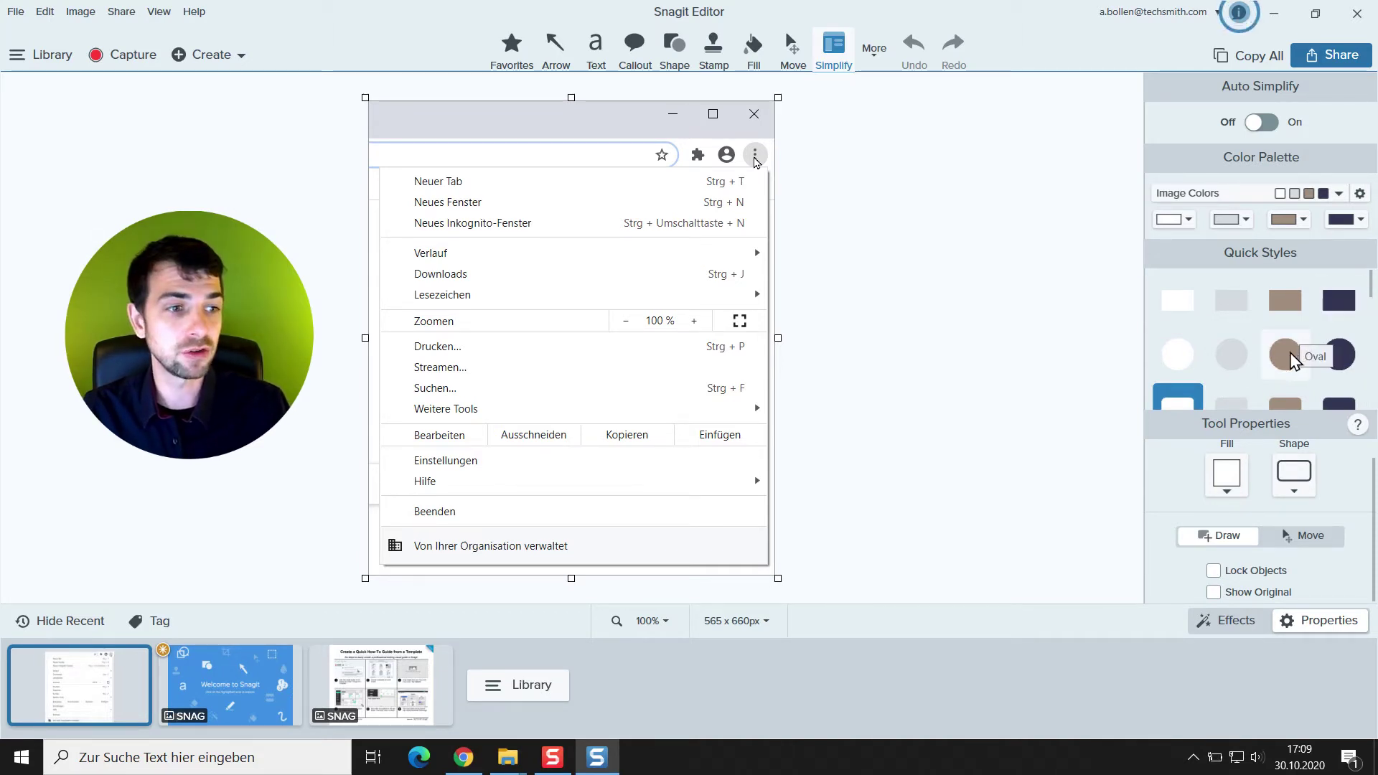
{"action": "left_click_drag", "start_coordinate": [1252, 403], "coordinate": [1242, 342]}
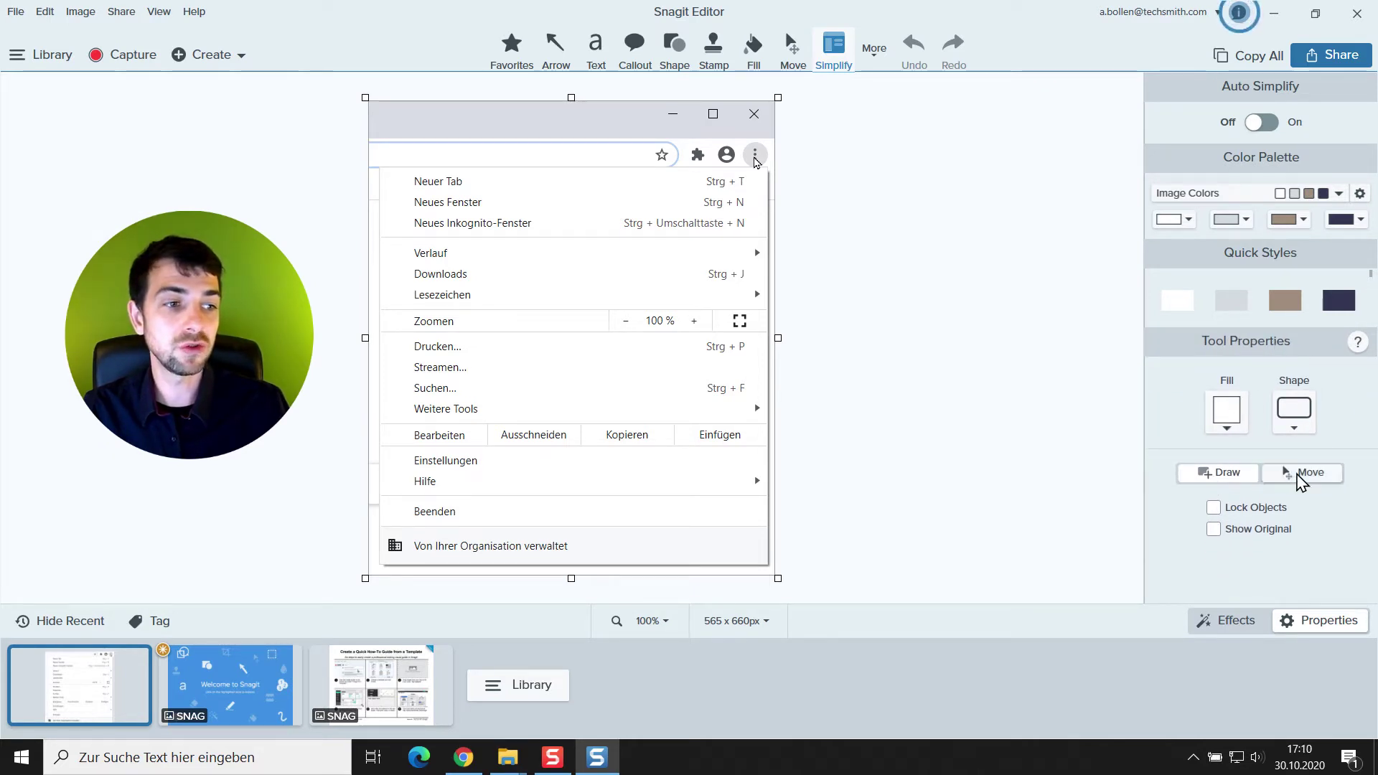
{"action": "left_click", "coordinate": [1301, 473]}
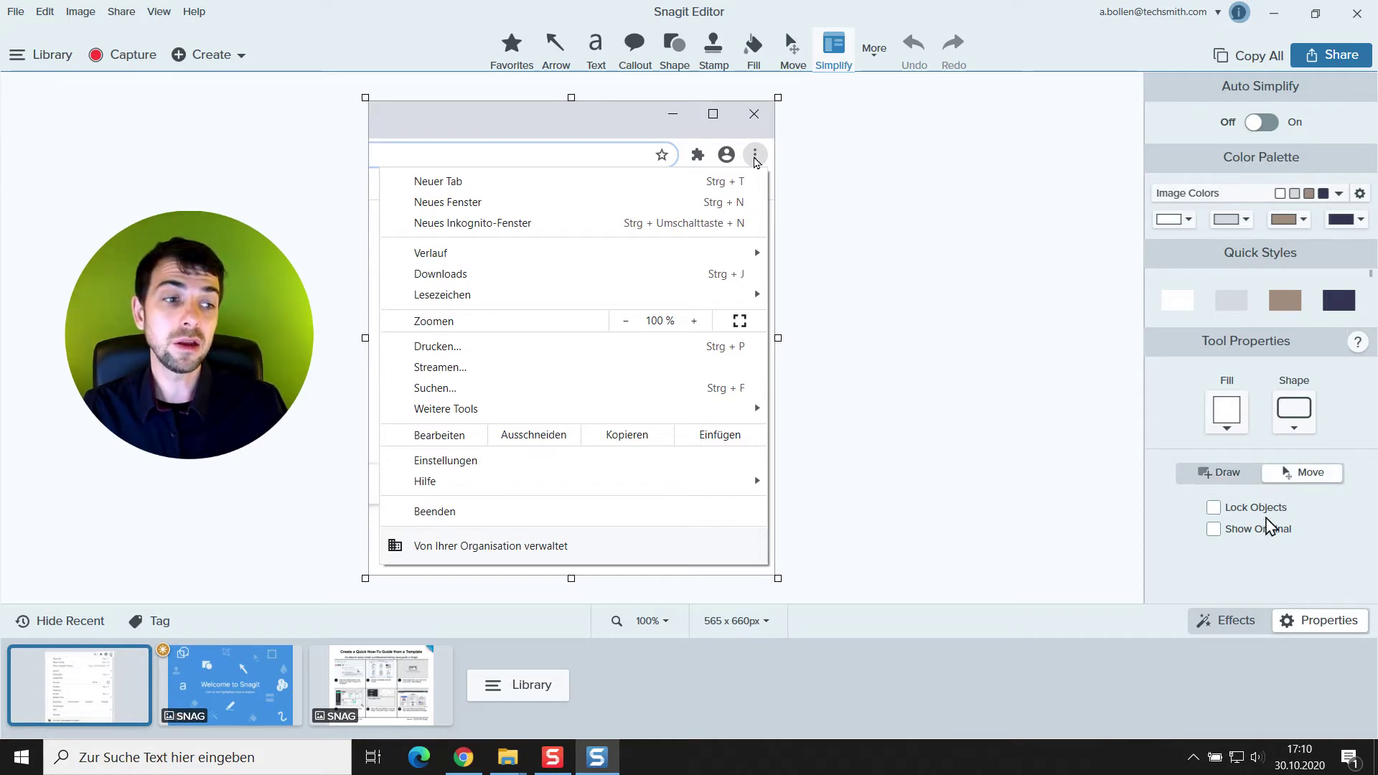
{"action": "left_click_drag", "start_coordinate": [1255, 333], "coordinate": [1257, 384]}
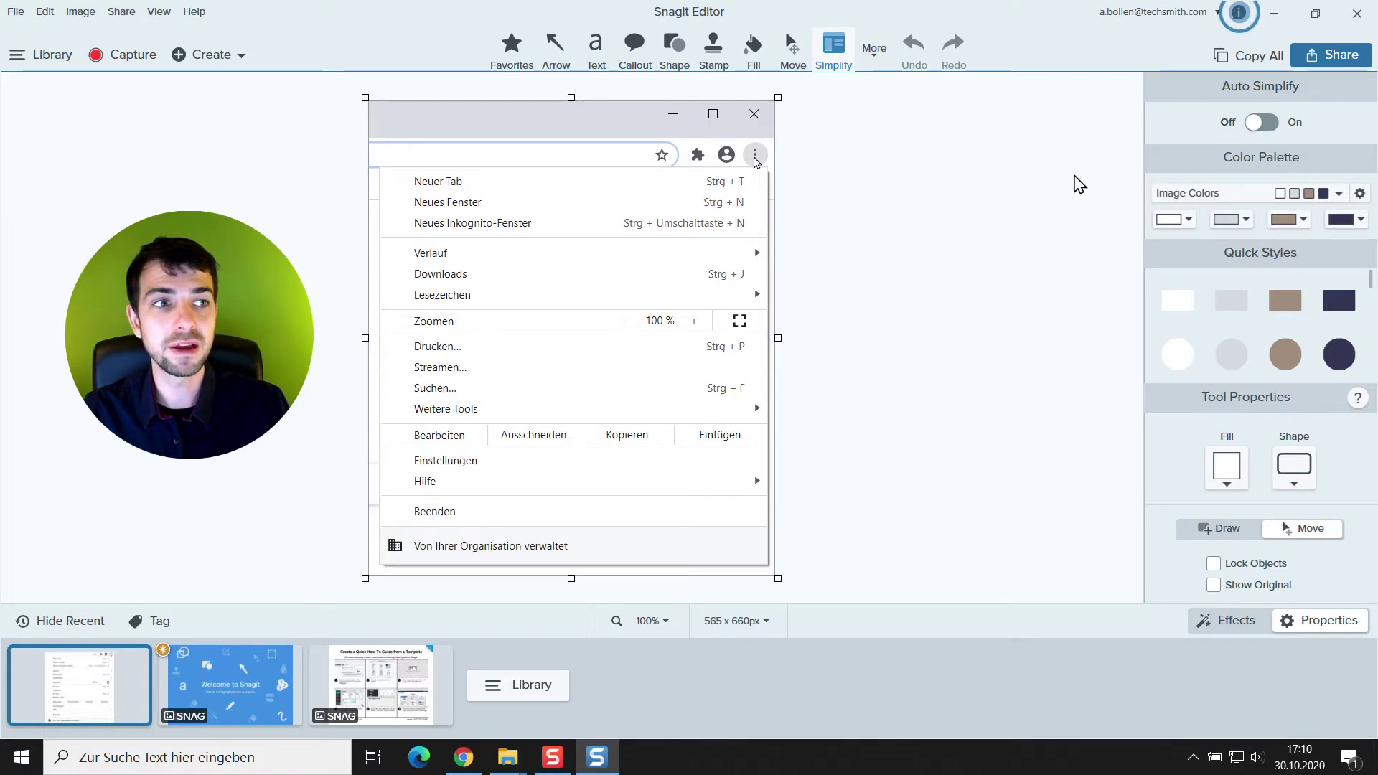
{"action": "left_click", "coordinate": [1262, 124]}
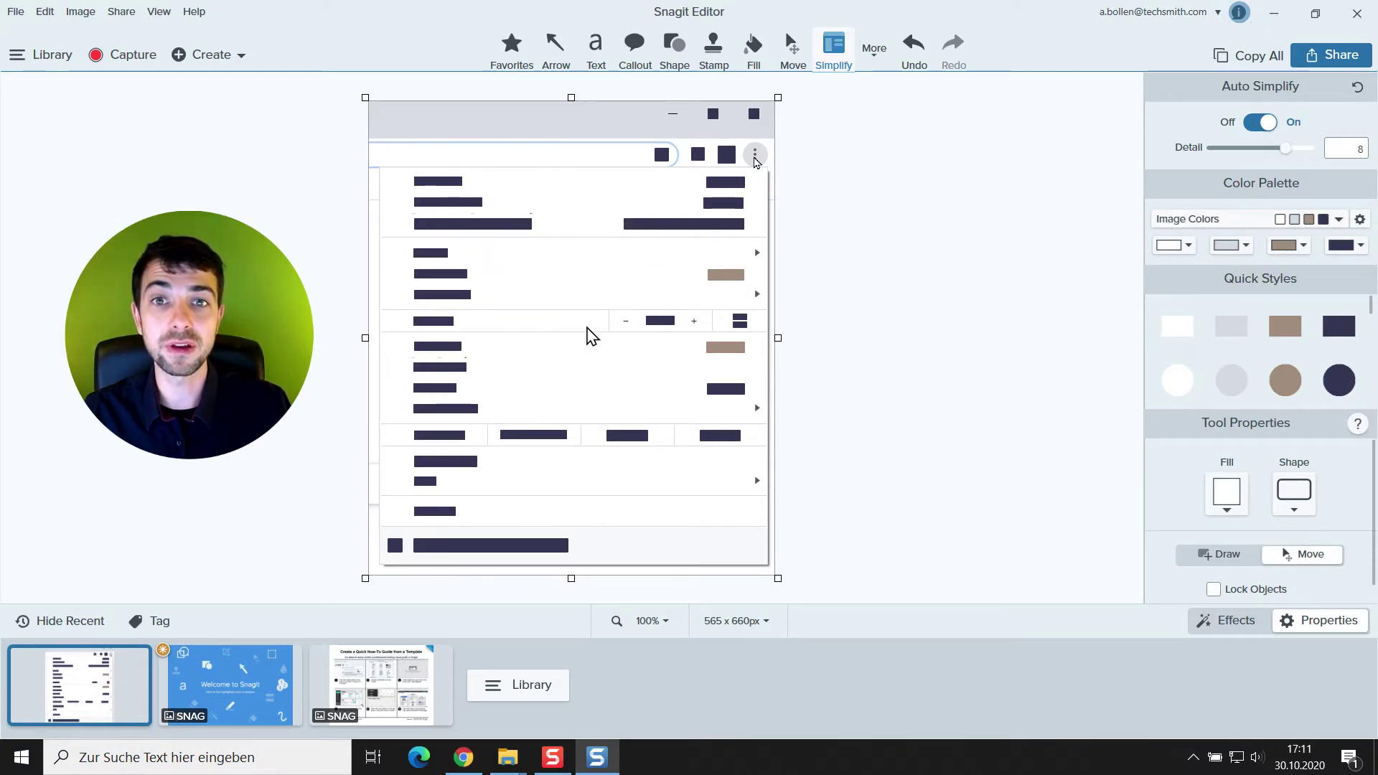
Step: Check the image color palette of the Welcome to Snagit picture and return to the simplified menu capture
{"action": "left_click", "coordinate": [202, 656]}
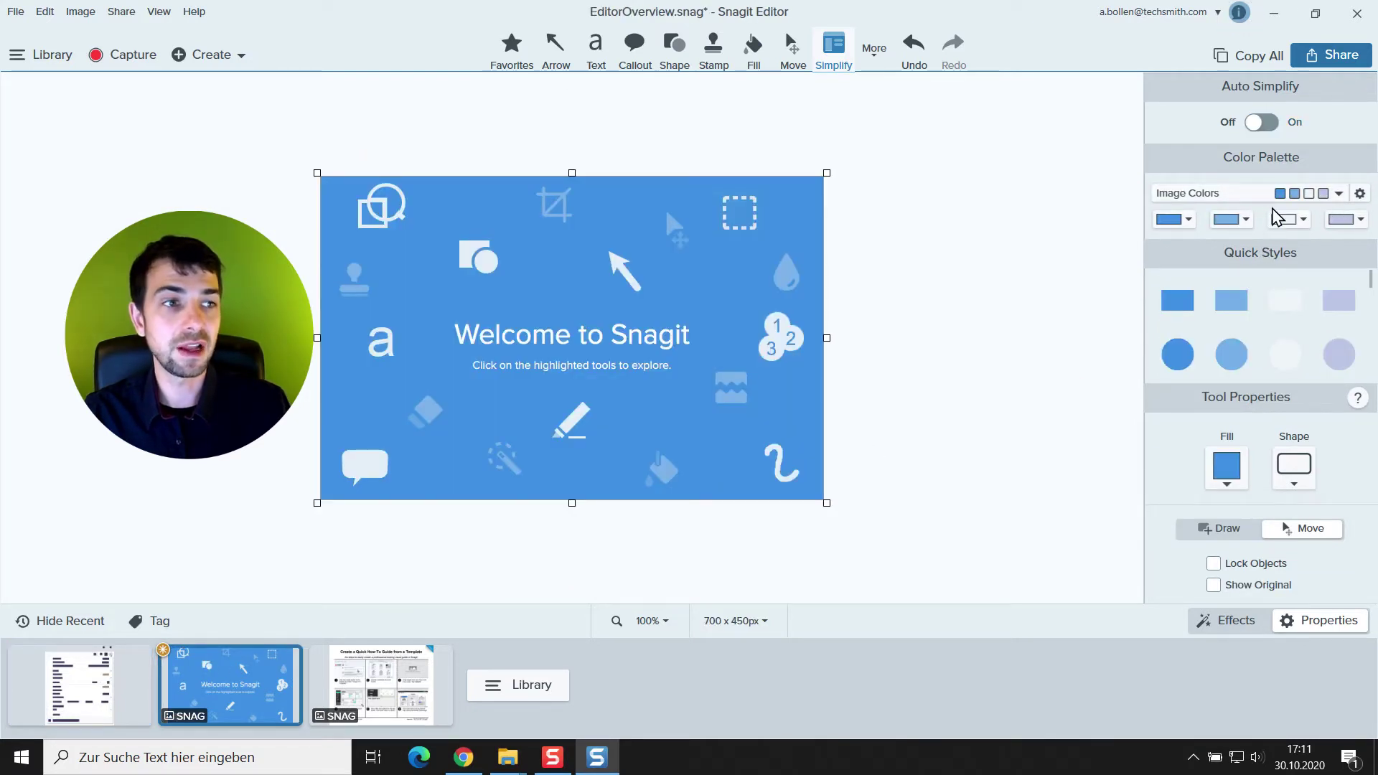
{"action": "left_click", "coordinate": [116, 666]}
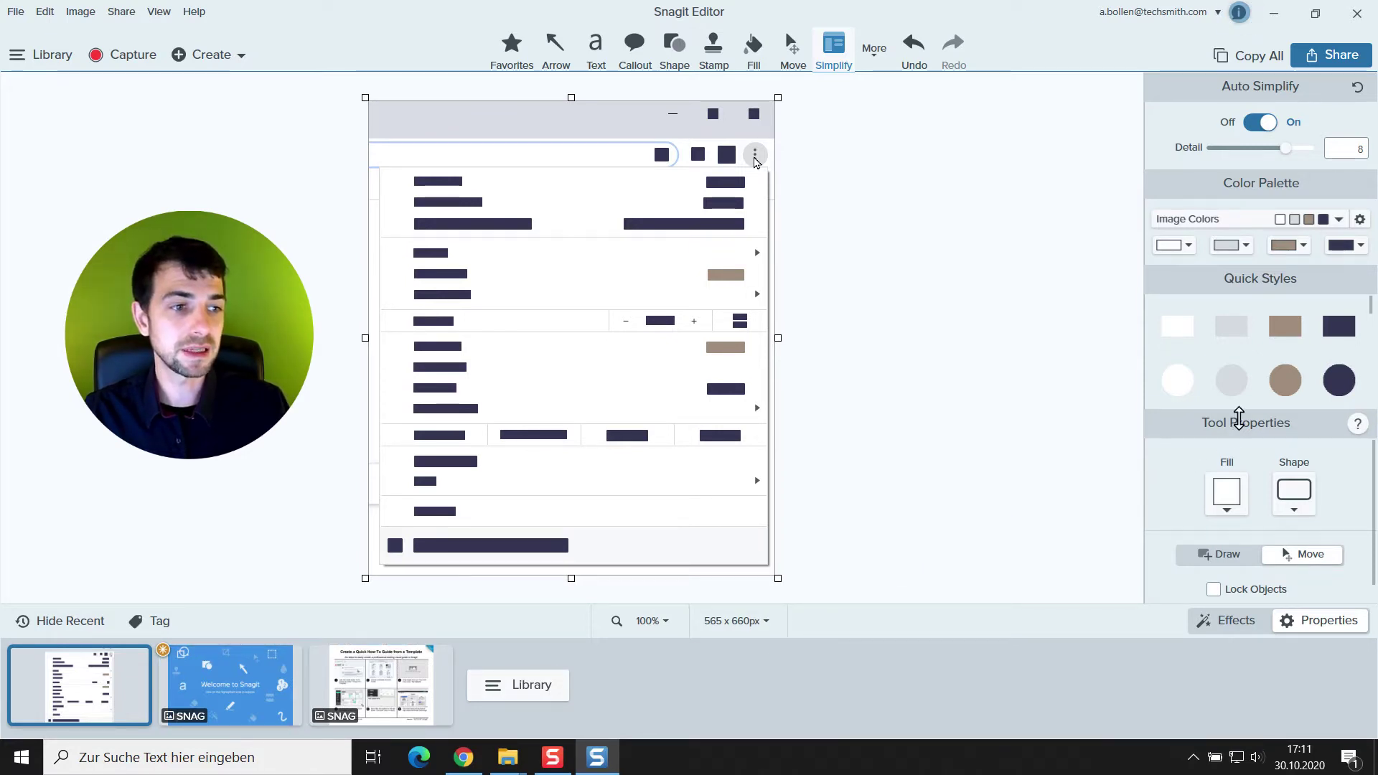
Step: Show the original image through the simplified objects of the menu capture
{"action": "left_click_drag", "start_coordinate": [1236, 402], "coordinate": [1220, 360]}
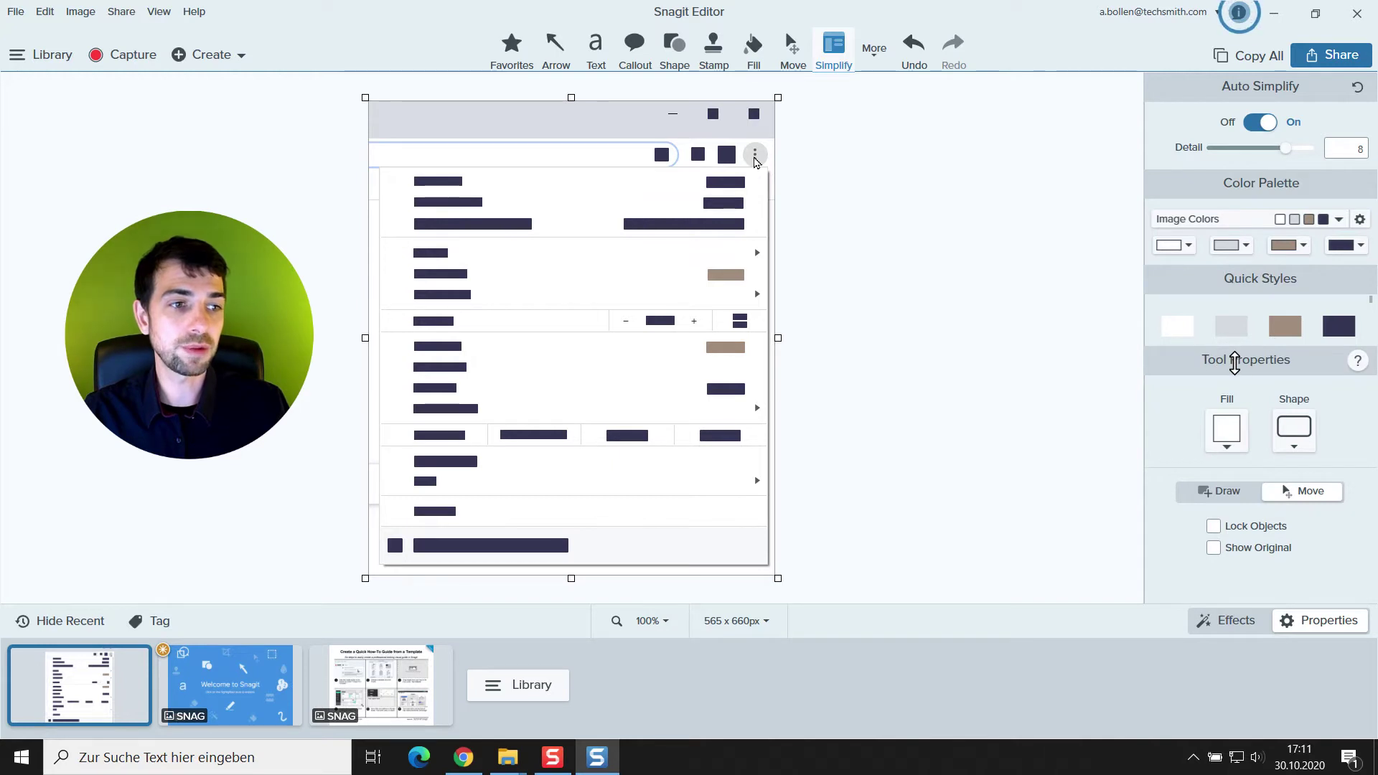
{"action": "left_click", "coordinate": [1213, 548]}
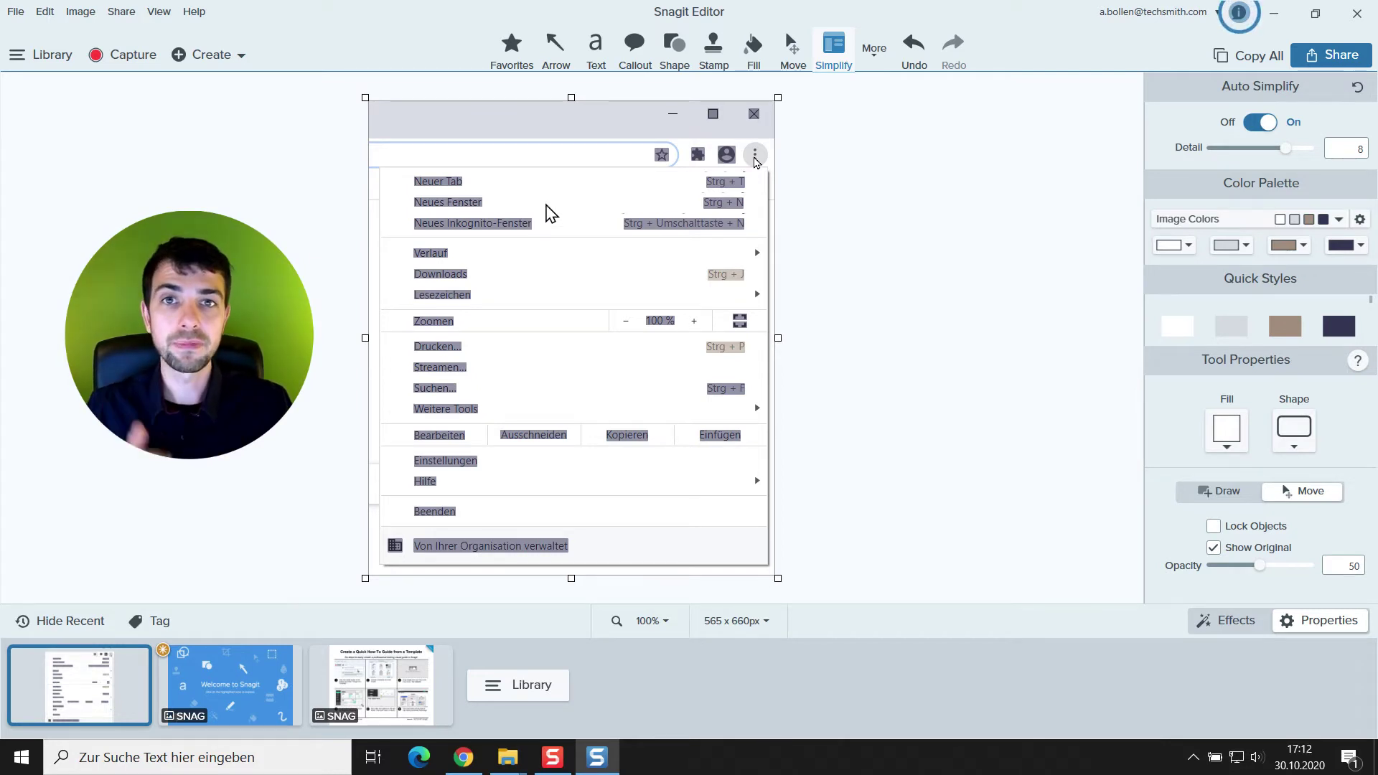
{"action": "left_click", "coordinate": [1214, 549]}
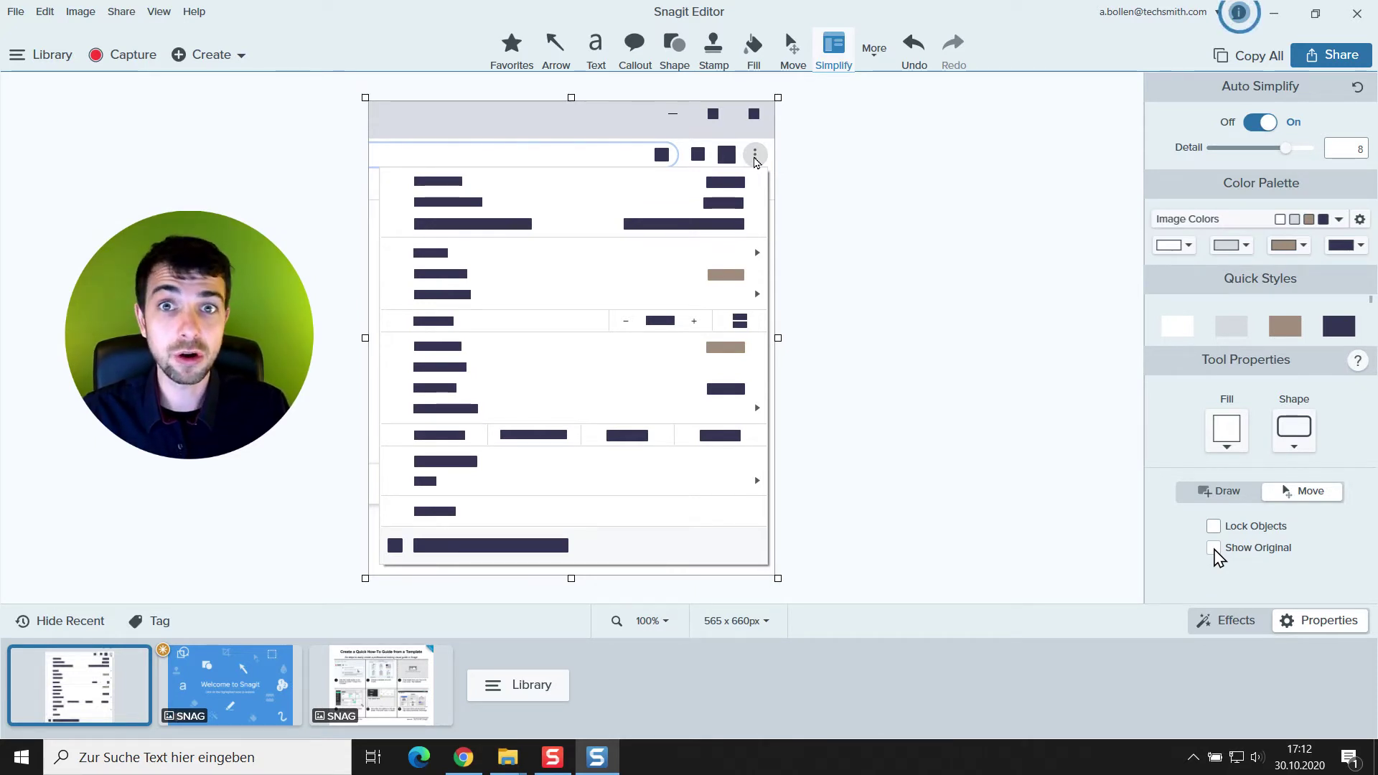
{"action": "left_click", "coordinate": [1214, 548]}
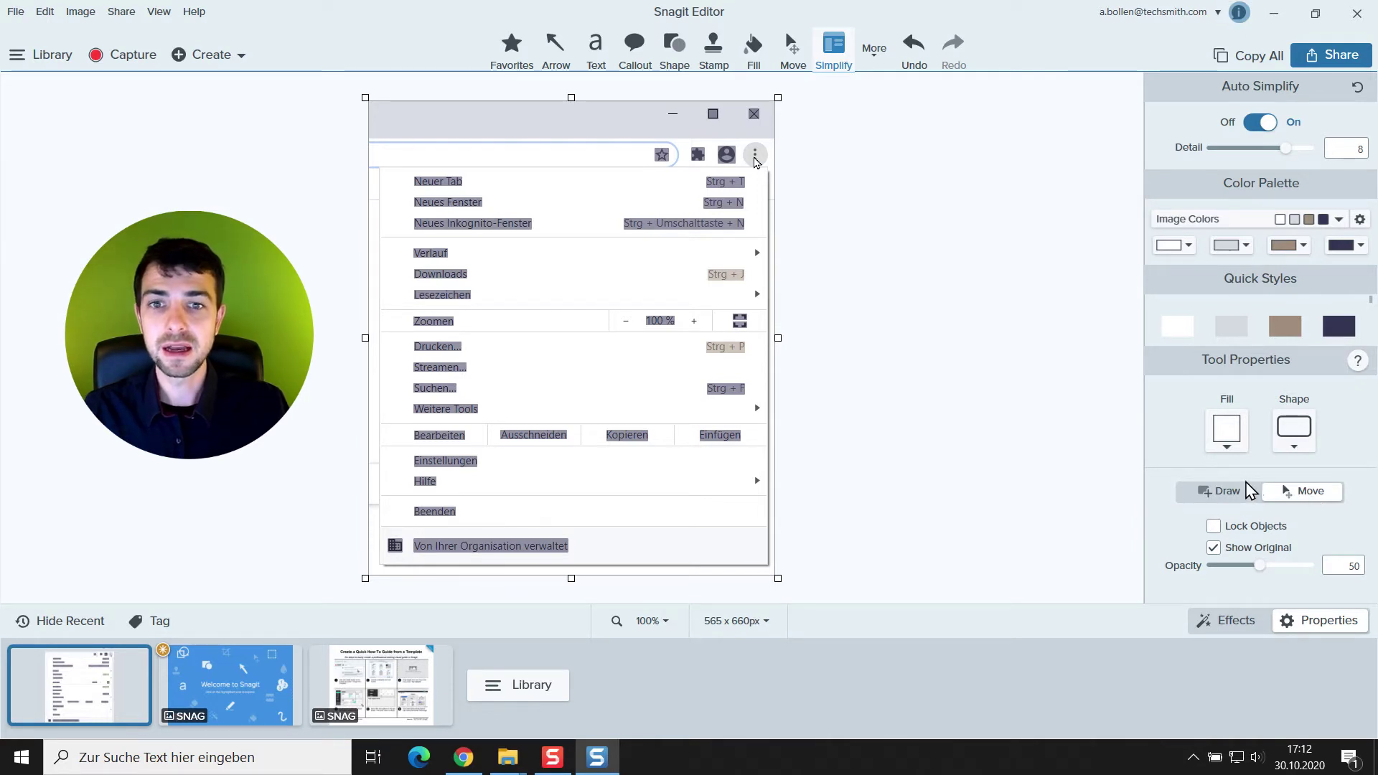
Step: Delete the shapes covering the star, extensions and profile icons and the window's maximize and close buttons
{"action": "left_click", "coordinate": [714, 351]}
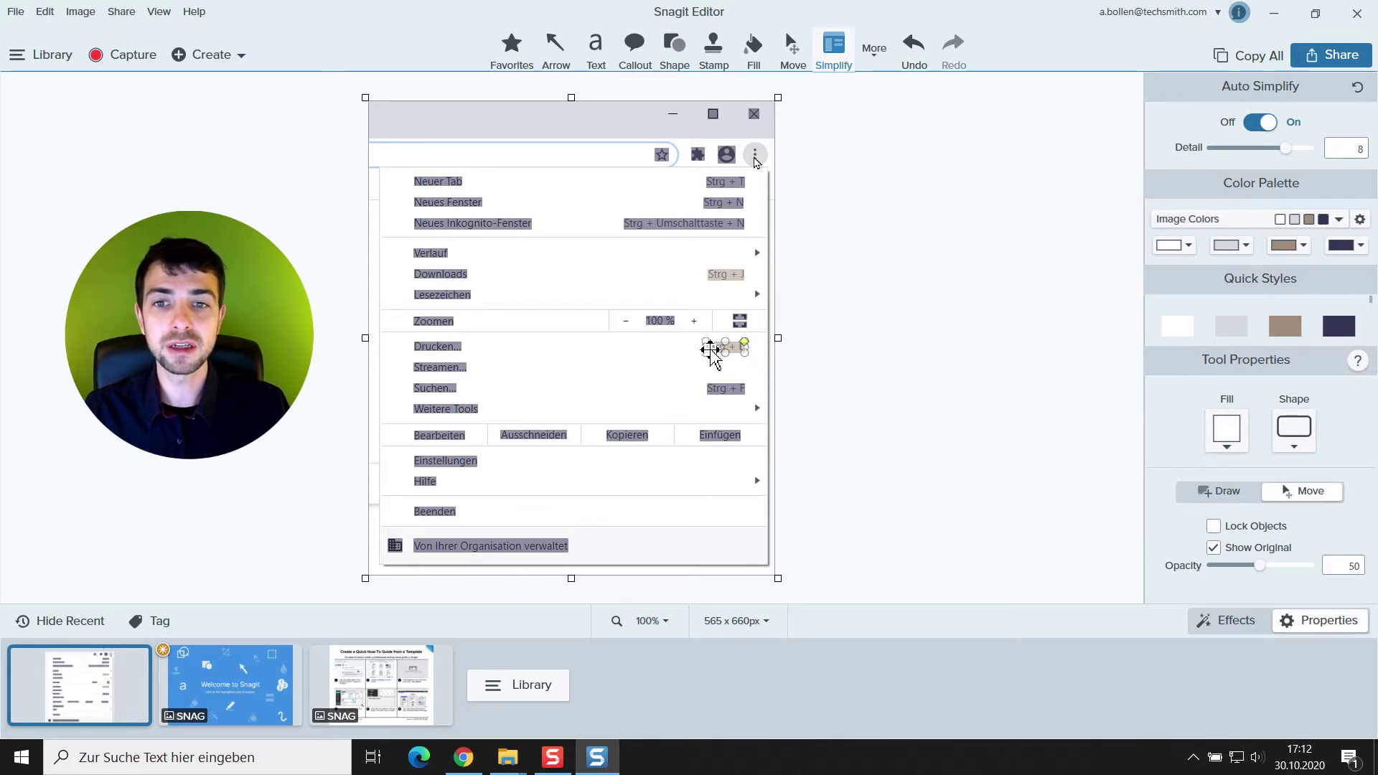
{"action": "left_click", "coordinate": [696, 339]}
{"action": "left_click", "coordinate": [726, 160]}
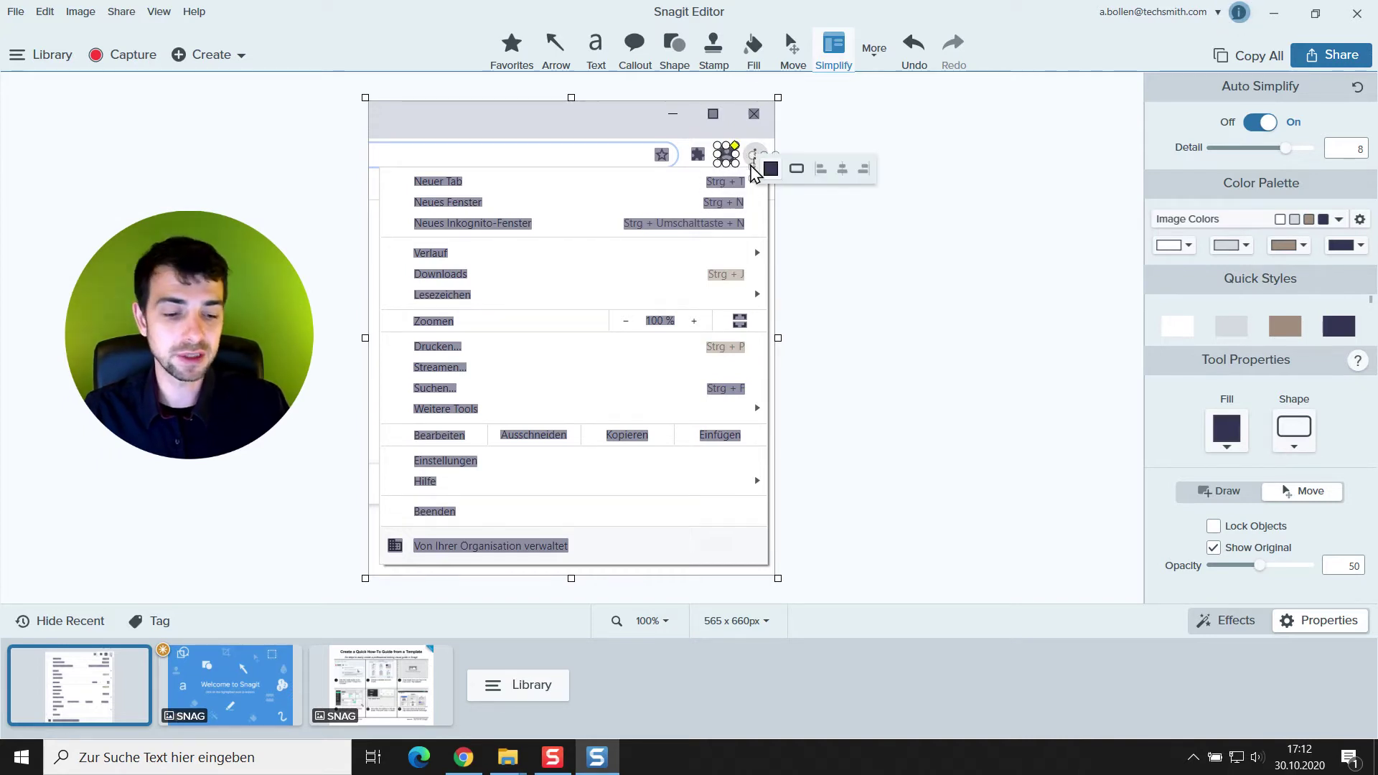
{"action": "left_click", "coordinate": [715, 164]}
{"action": "left_click", "coordinate": [696, 155]}
{"action": "left_click", "coordinate": [706, 162]}
{"action": "left_click", "coordinate": [659, 153]}
{"action": "left_click", "coordinate": [661, 161]}
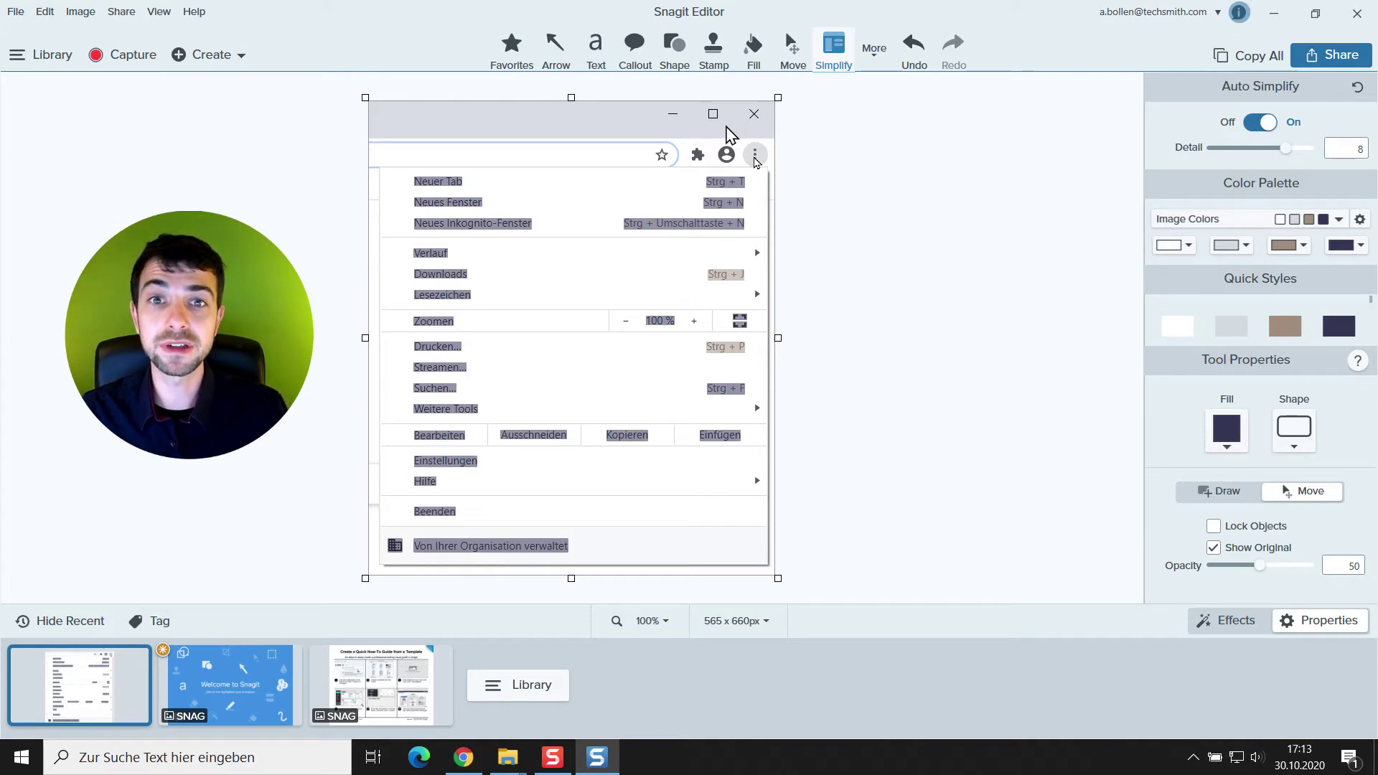
Step: Delete the shapes covering the Downloads entry and its shortcut, and hide the original image under the remaining shapes
{"action": "left_click", "coordinate": [459, 271]}
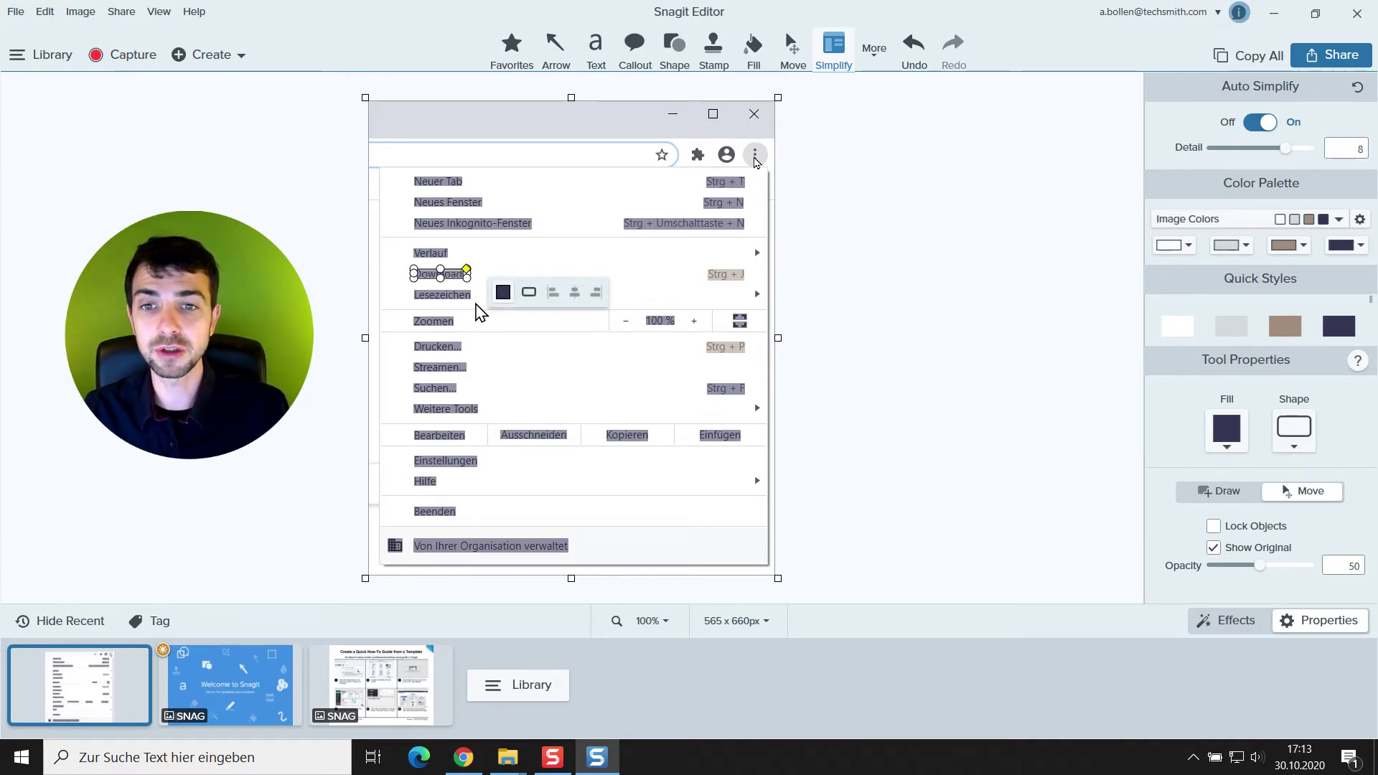
{"action": "left_click_drag", "start_coordinate": [446, 275], "coordinate": [719, 279]}
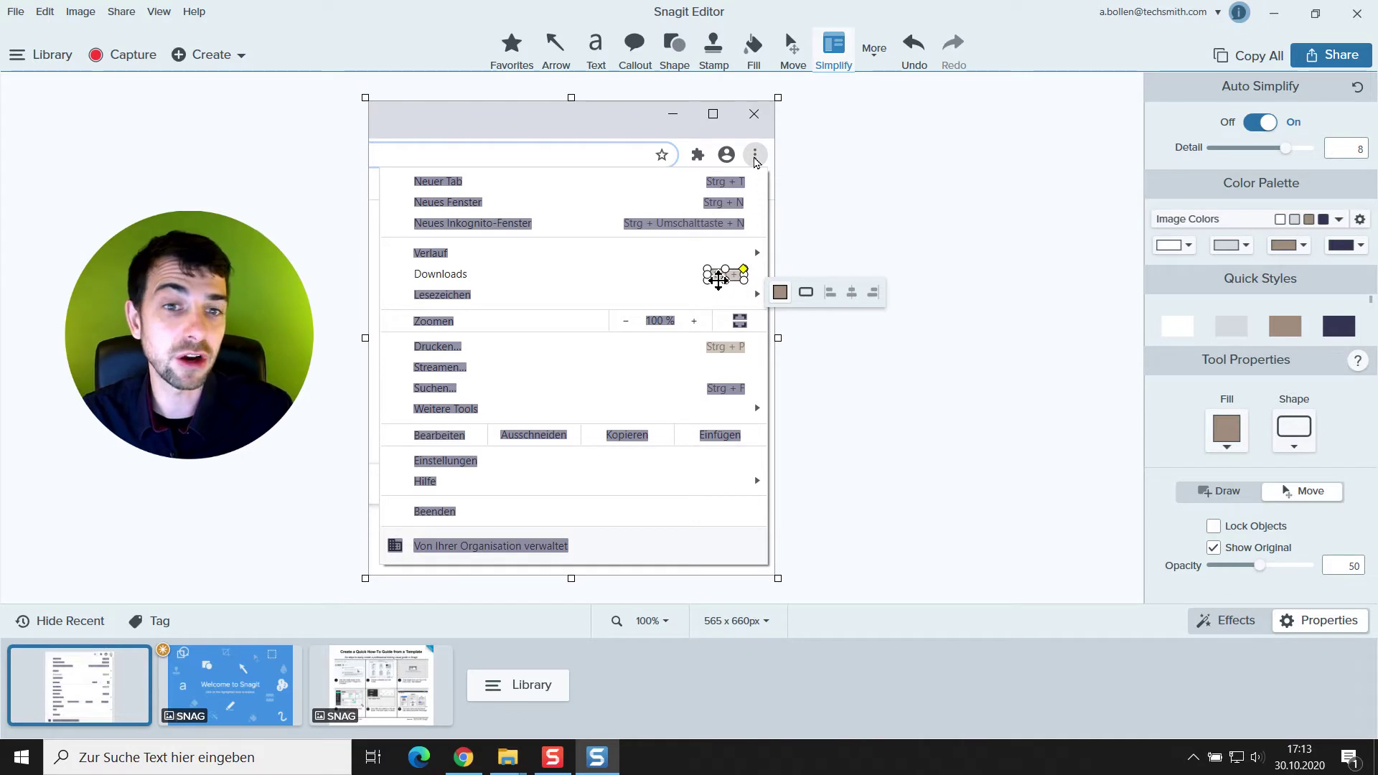
{"action": "left_click", "coordinate": [721, 291]}
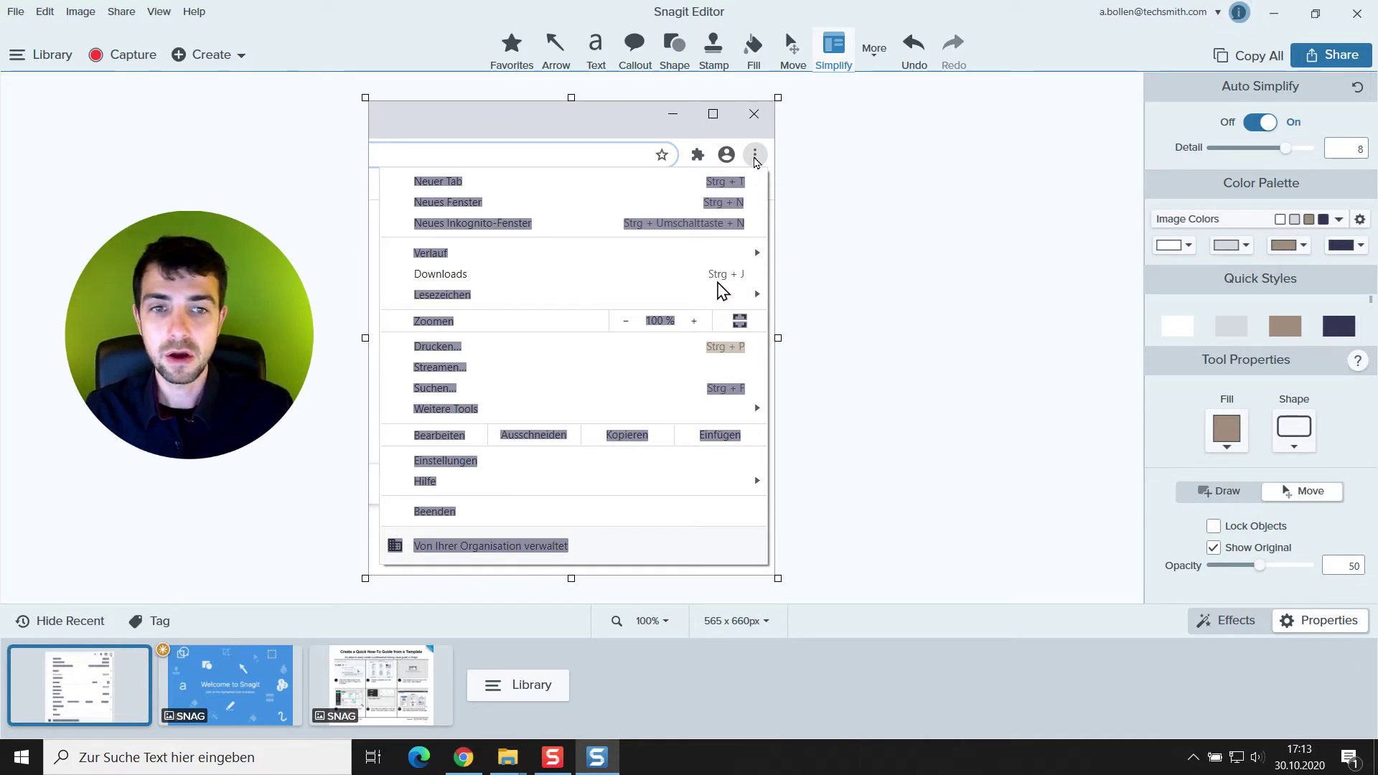
{"action": "left_click", "coordinate": [1212, 547]}
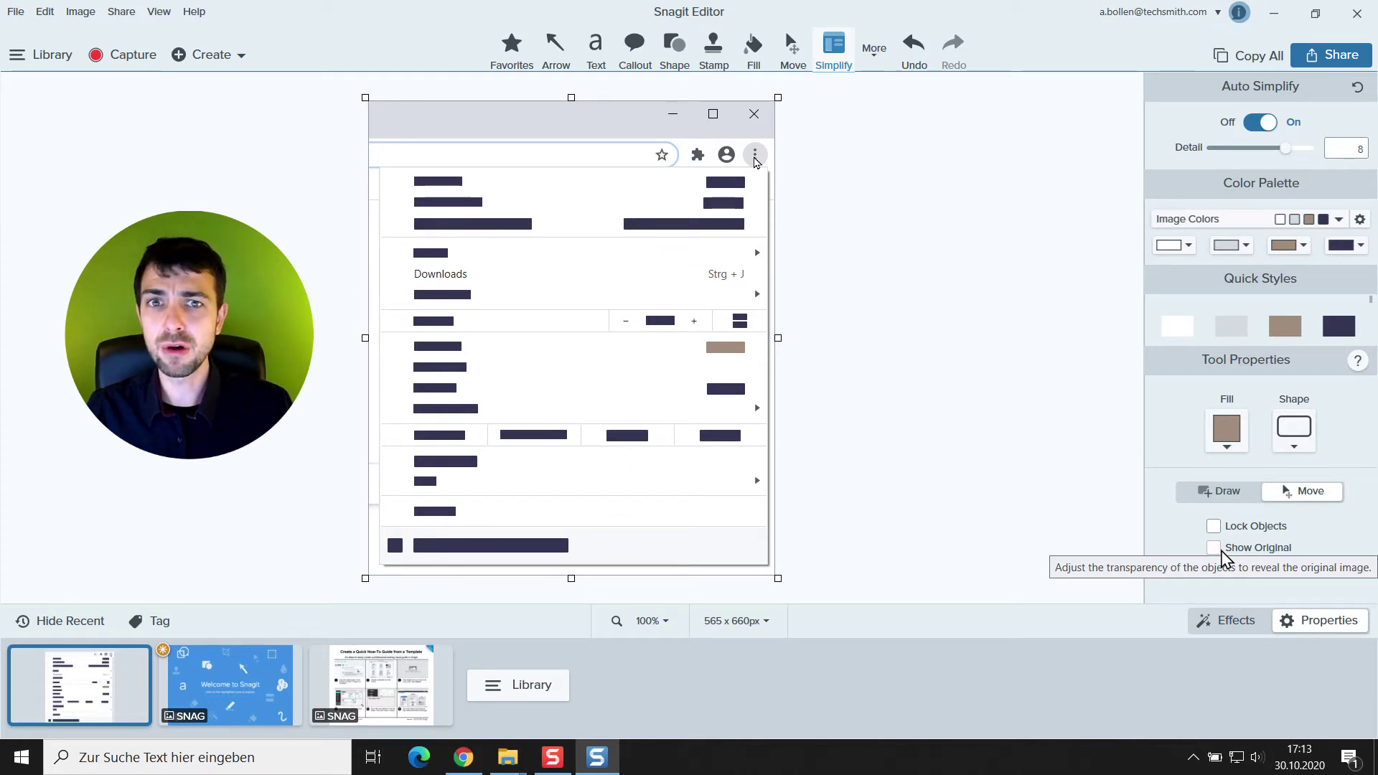
{"action": "left_click", "coordinate": [728, 227]}
{"action": "left_click", "coordinate": [724, 201]}
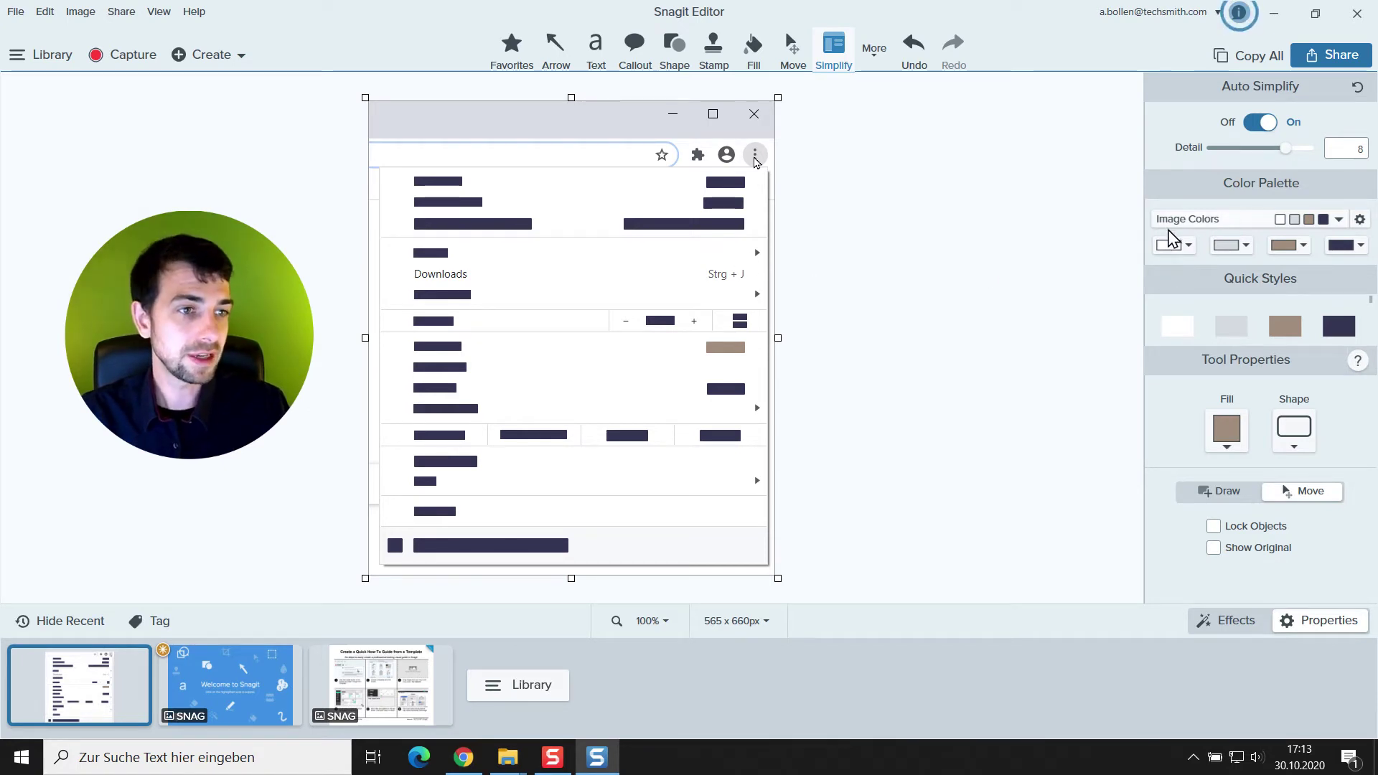
Step: Try the Dark Grayscale and Light Grayscale palettes on the simplified shapes, and restore the Image Colors palette
{"action": "left_click", "coordinate": [1339, 220]}
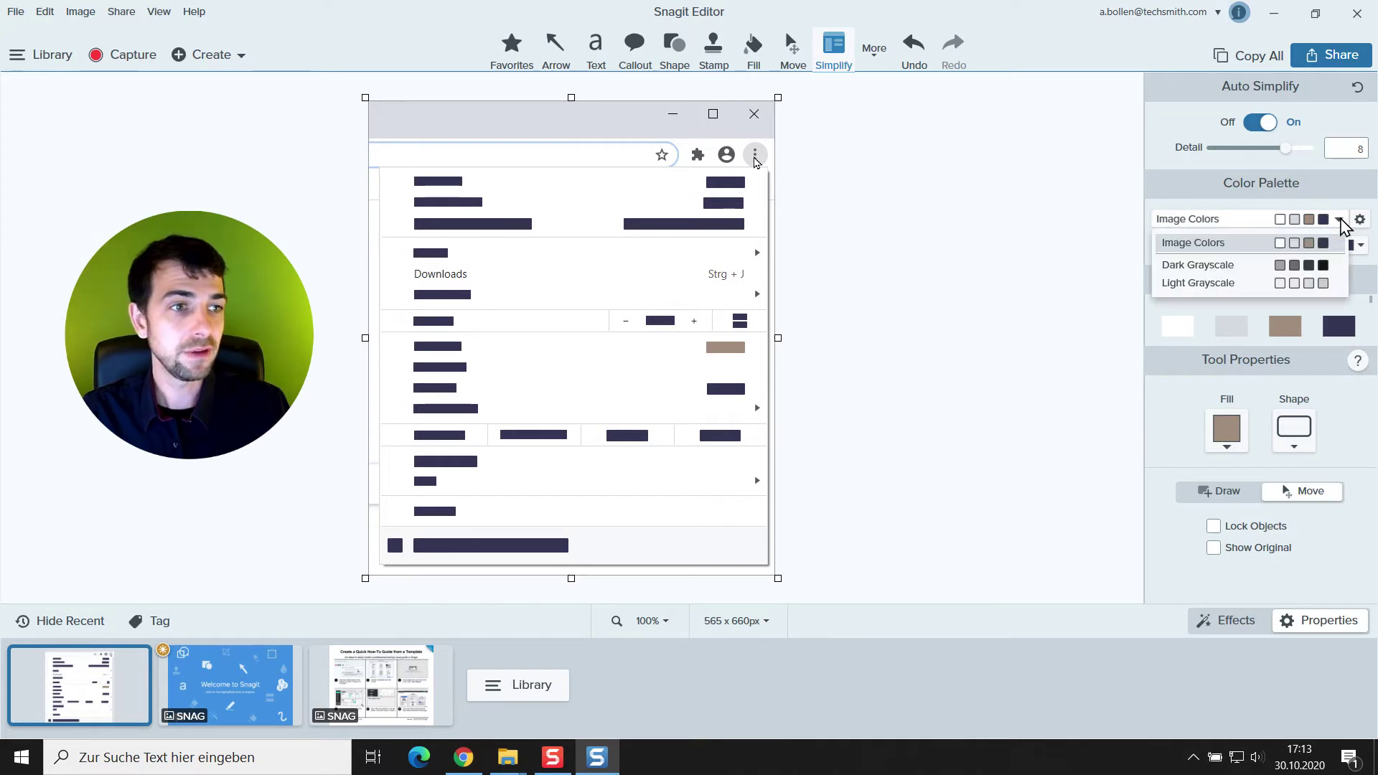
{"action": "left_click", "coordinate": [1224, 271]}
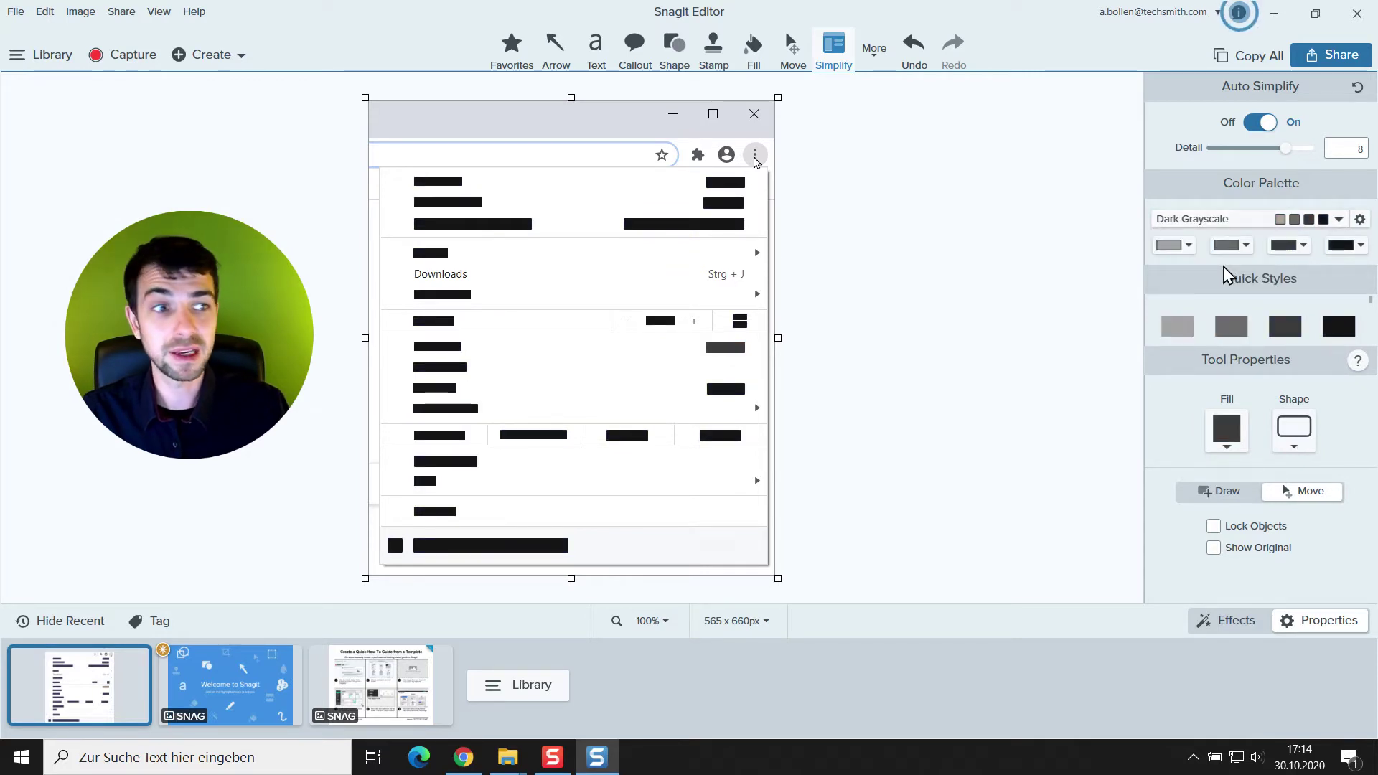
{"action": "left_click", "coordinate": [1240, 222]}
{"action": "left_click", "coordinate": [1223, 284]}
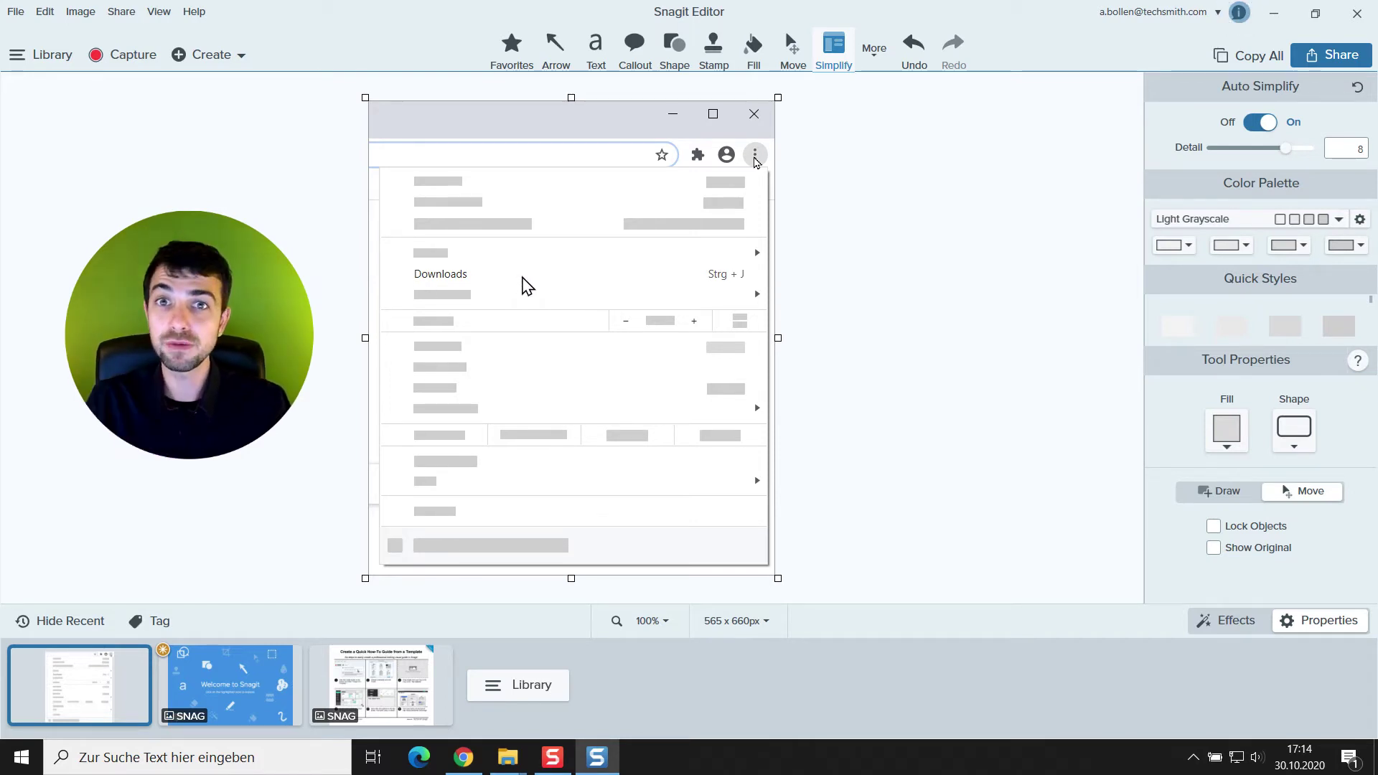
{"action": "left_click", "coordinate": [1223, 226]}
{"action": "left_click", "coordinate": [1180, 242]}
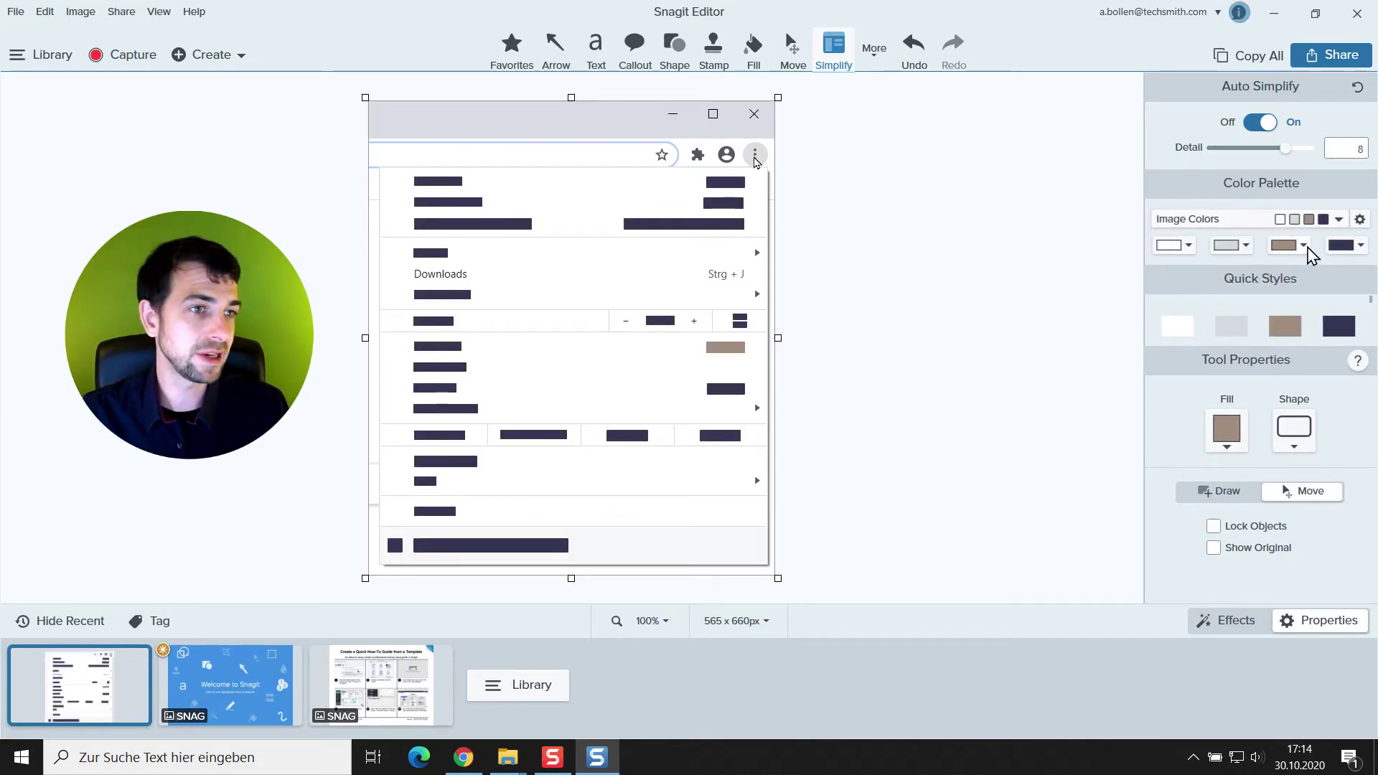
Step: Change the palette's fourth color from the dark blue to the light gray image color
{"action": "left_click", "coordinate": [1361, 246]}
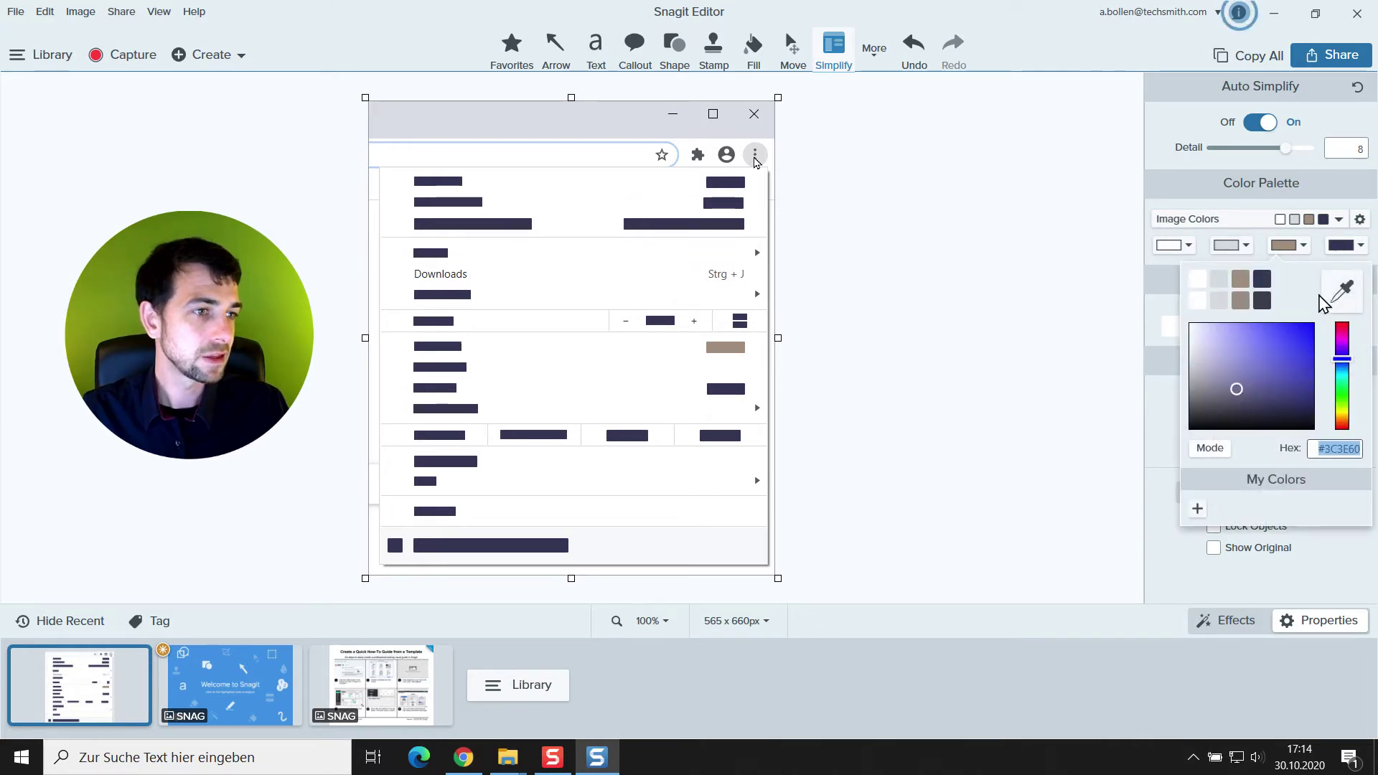
{"action": "left_click", "coordinate": [1223, 280]}
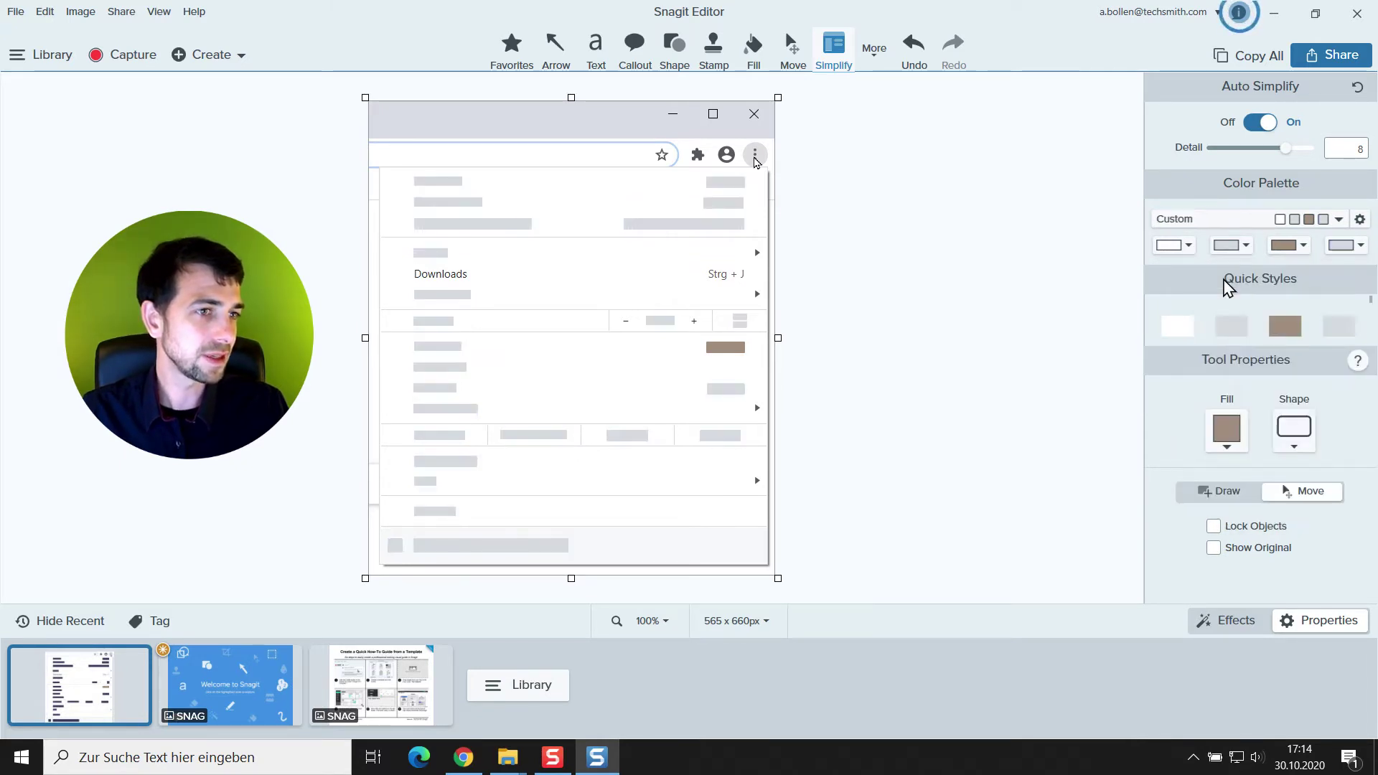
Step: Change the palette's fourth color to a slightly darker gray-blue, and set its third color from brown to that same gray-blue
{"action": "left_click", "coordinate": [1334, 247]}
{"action": "left_click", "coordinate": [1199, 341]}
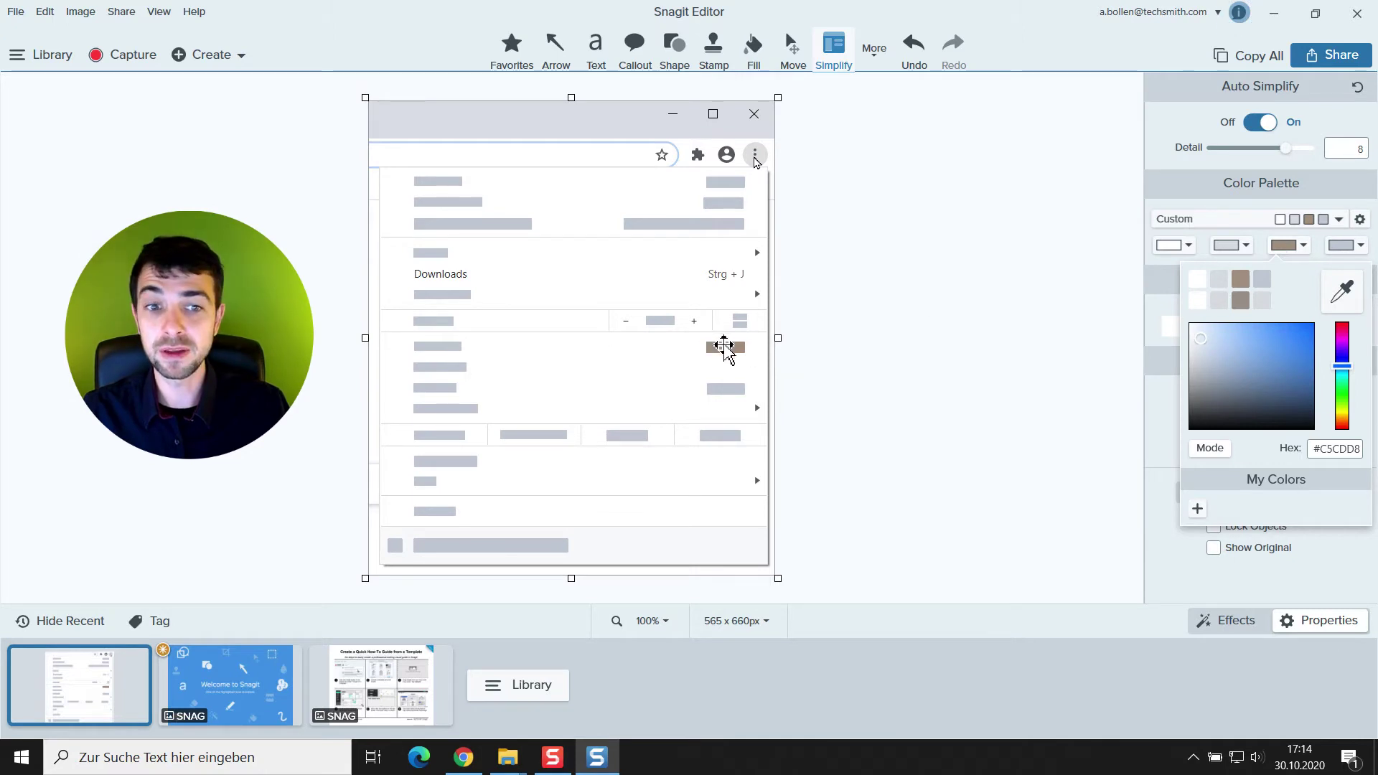
{"action": "left_click", "coordinate": [1296, 254]}
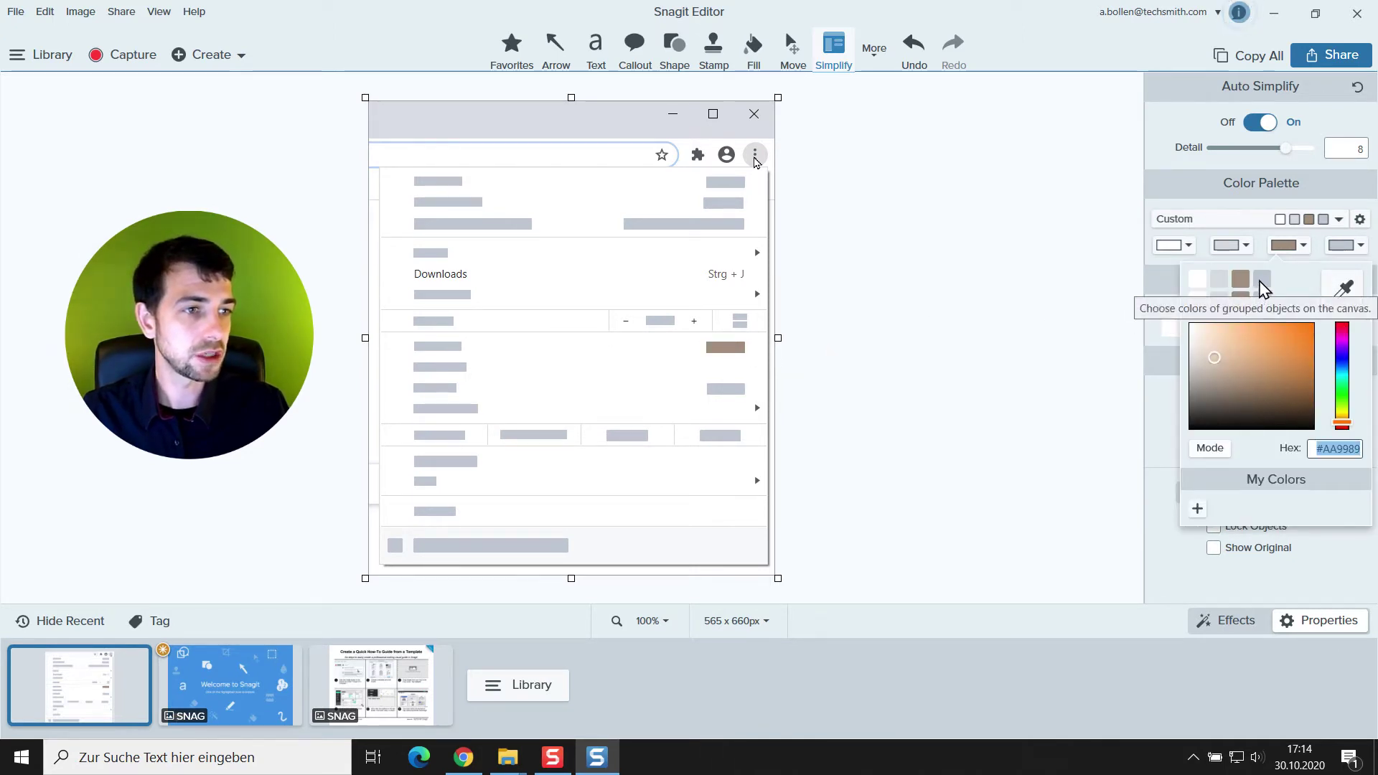
{"action": "left_click", "coordinate": [1261, 279]}
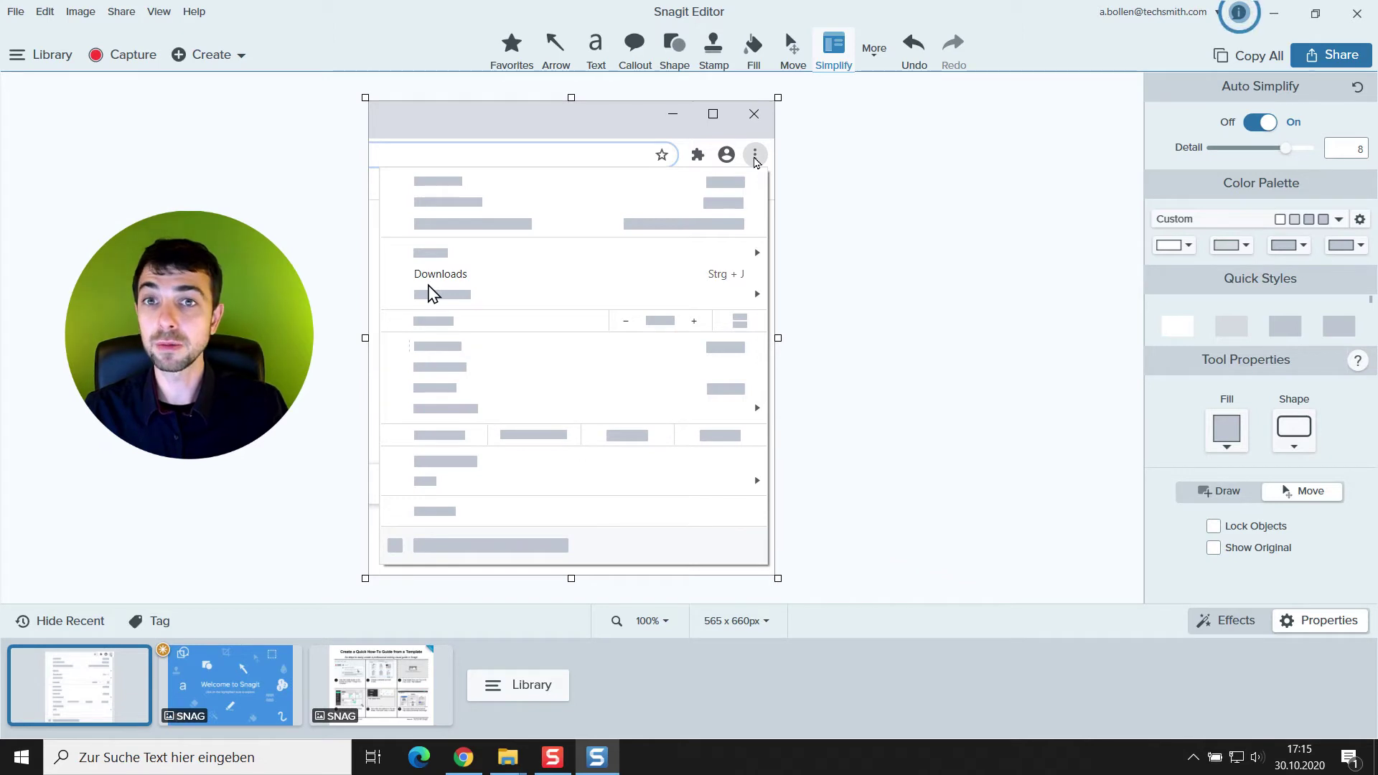
{"action": "left_click", "coordinate": [727, 180]}
{"action": "left_click", "coordinate": [726, 225]}
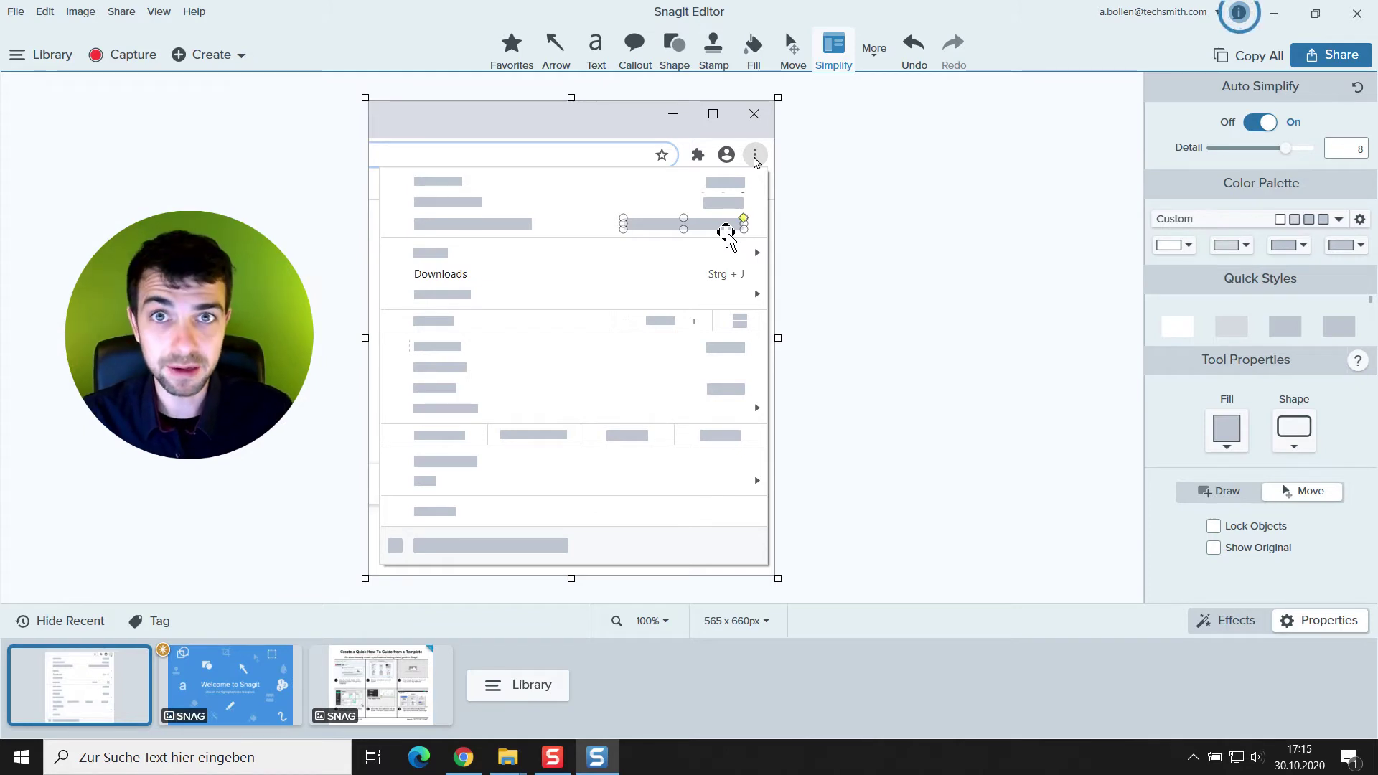
{"action": "left_click", "coordinate": [766, 234]}
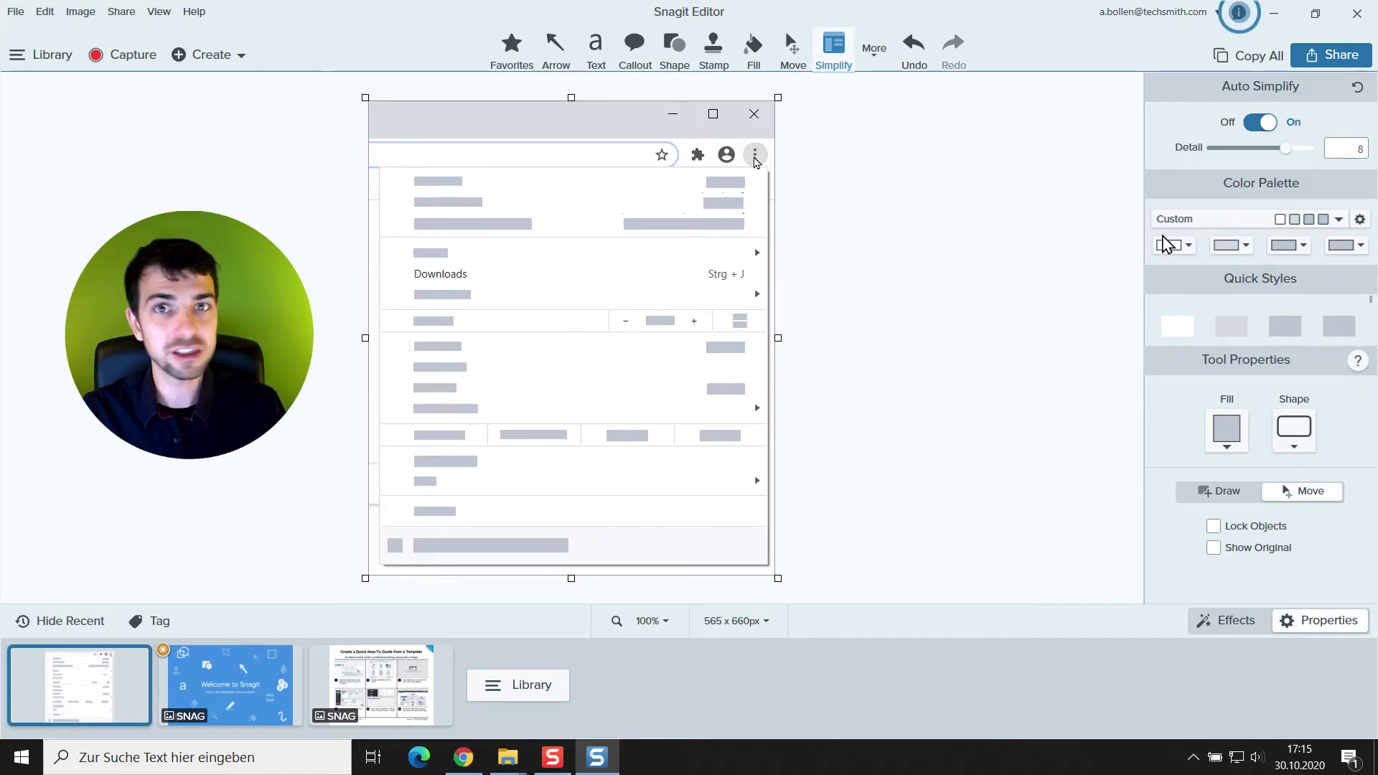
Step: Save the custom colors as a new palette named with the author's first name followed by "Sui Palette"
{"action": "left_click", "coordinate": [1358, 220]}
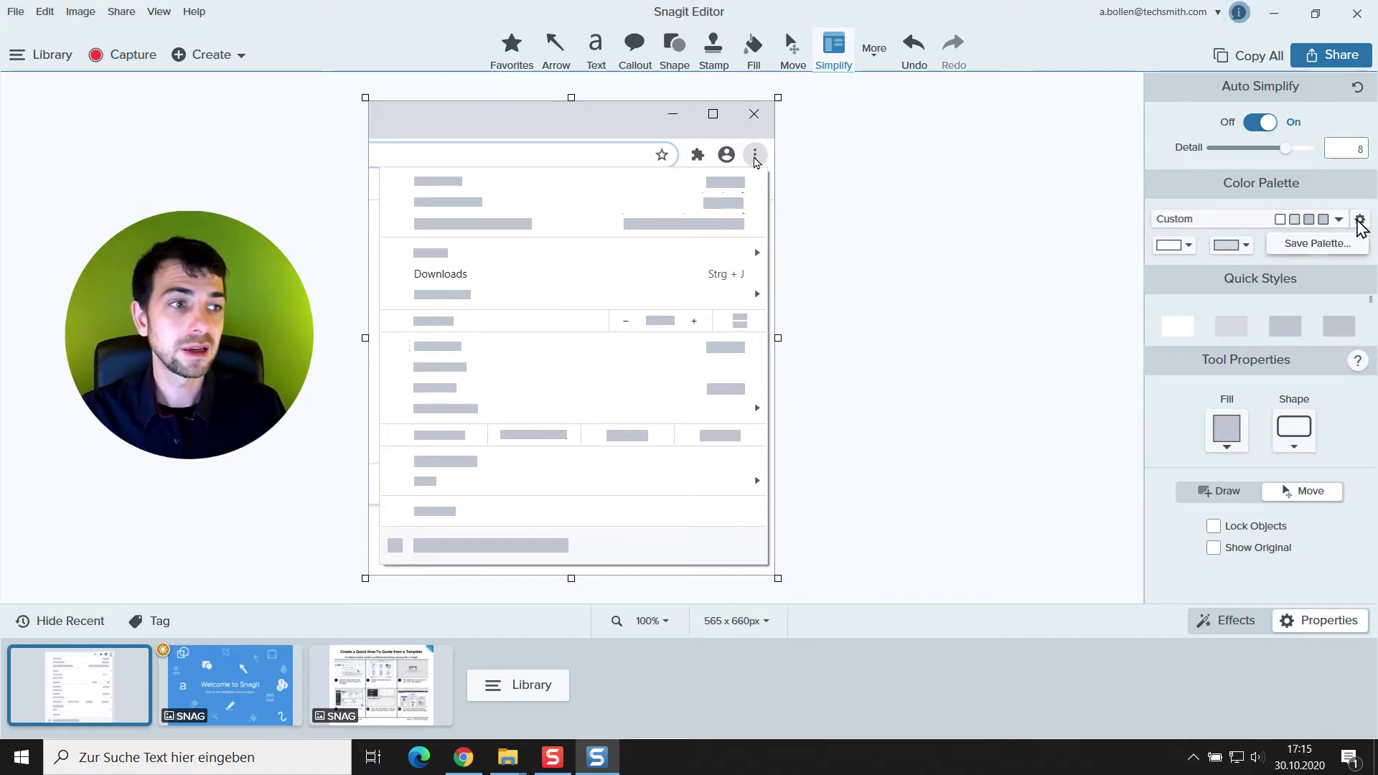
{"action": "left_click", "coordinate": [1327, 245]}
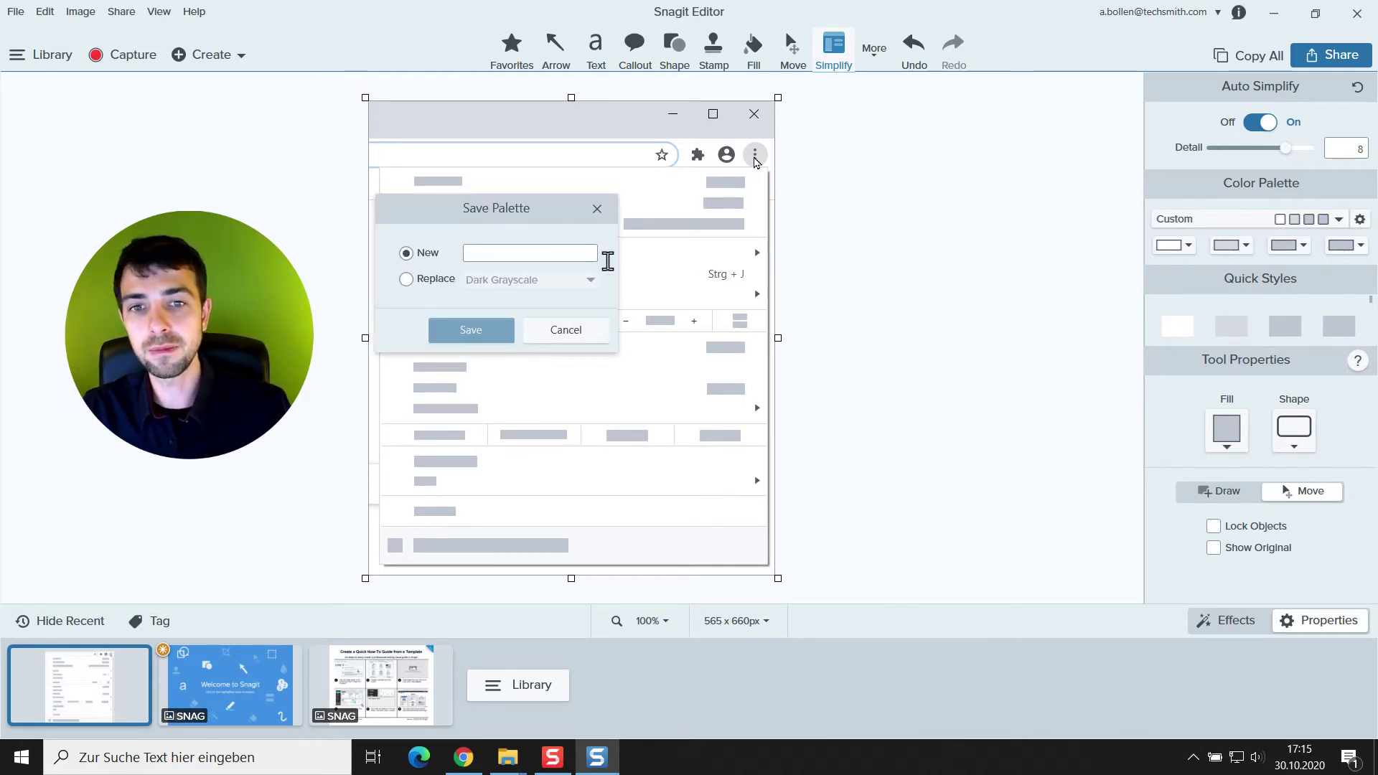
{"action": "left_click", "coordinate": [575, 254]}
{"action": "type", "text": "Antons Sui"}
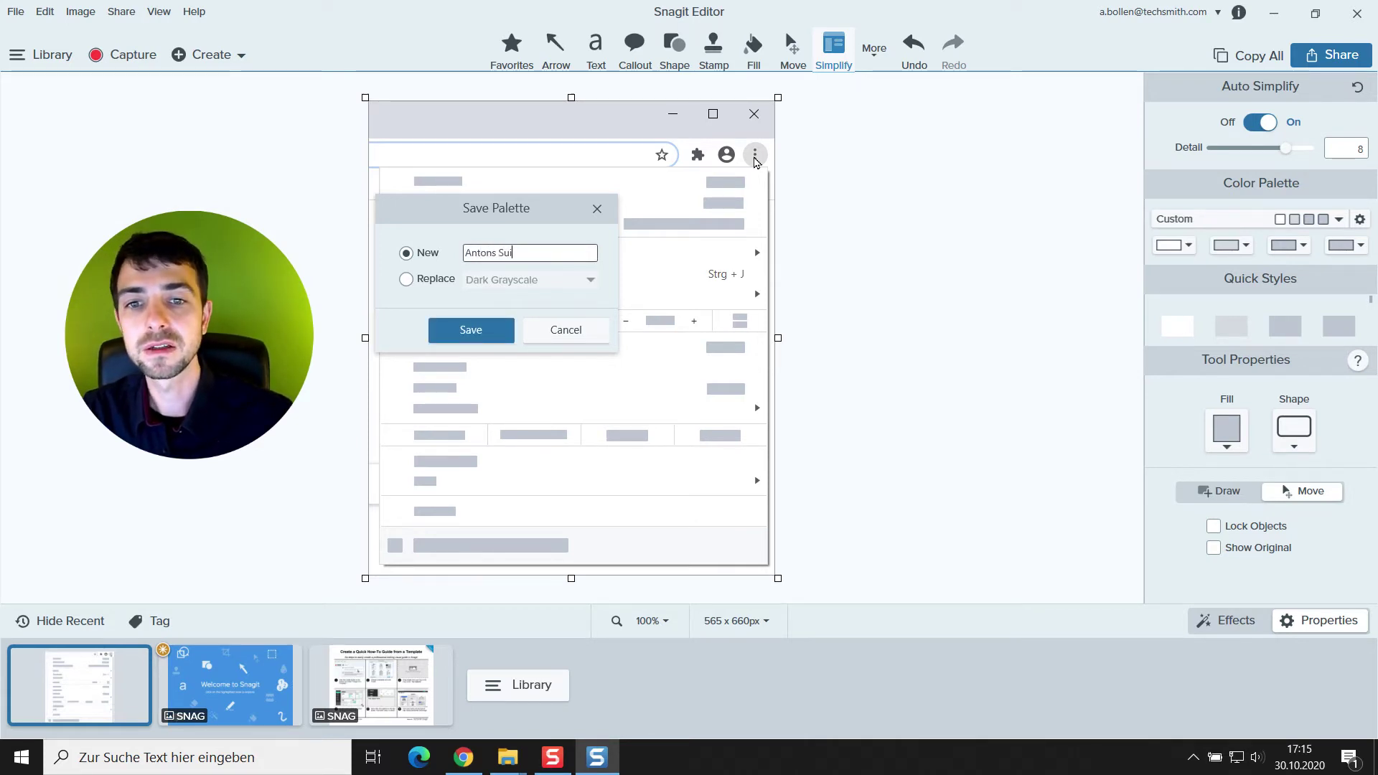
{"action": "type", "text": " Palette"}
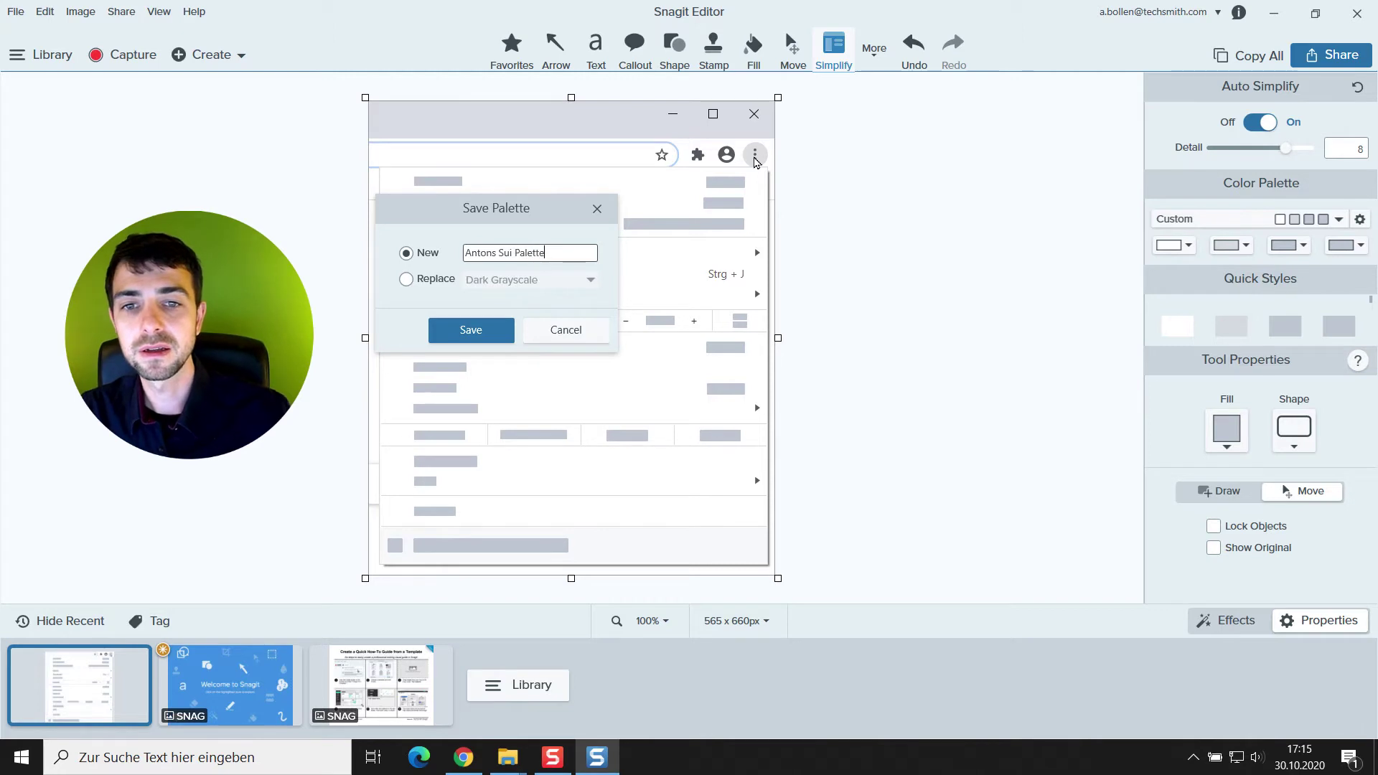
{"action": "left_click", "coordinate": [474, 330]}
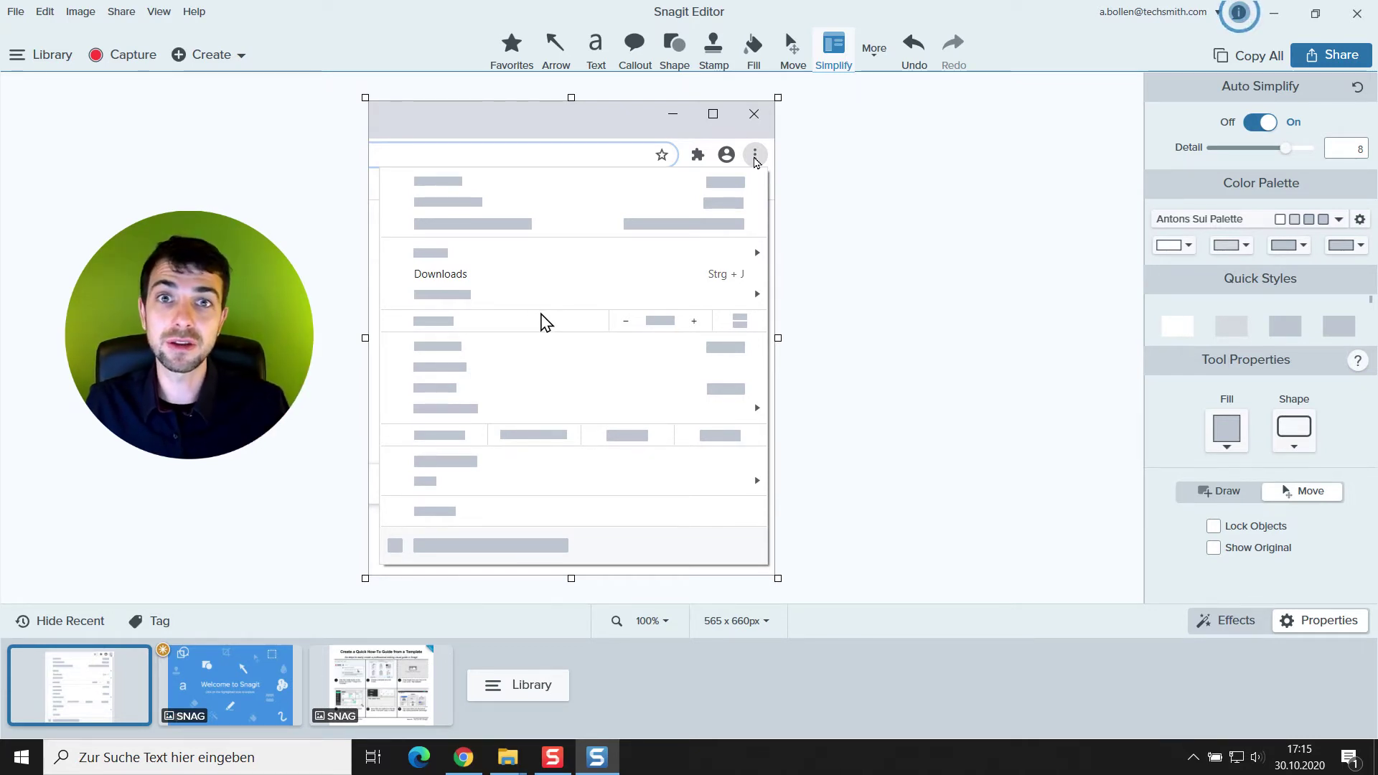
Step: Select the newly saved palette for the EditorOverview.snag image, and return to the simplified Chrome menu image
{"action": "left_click", "coordinate": [280, 678]}
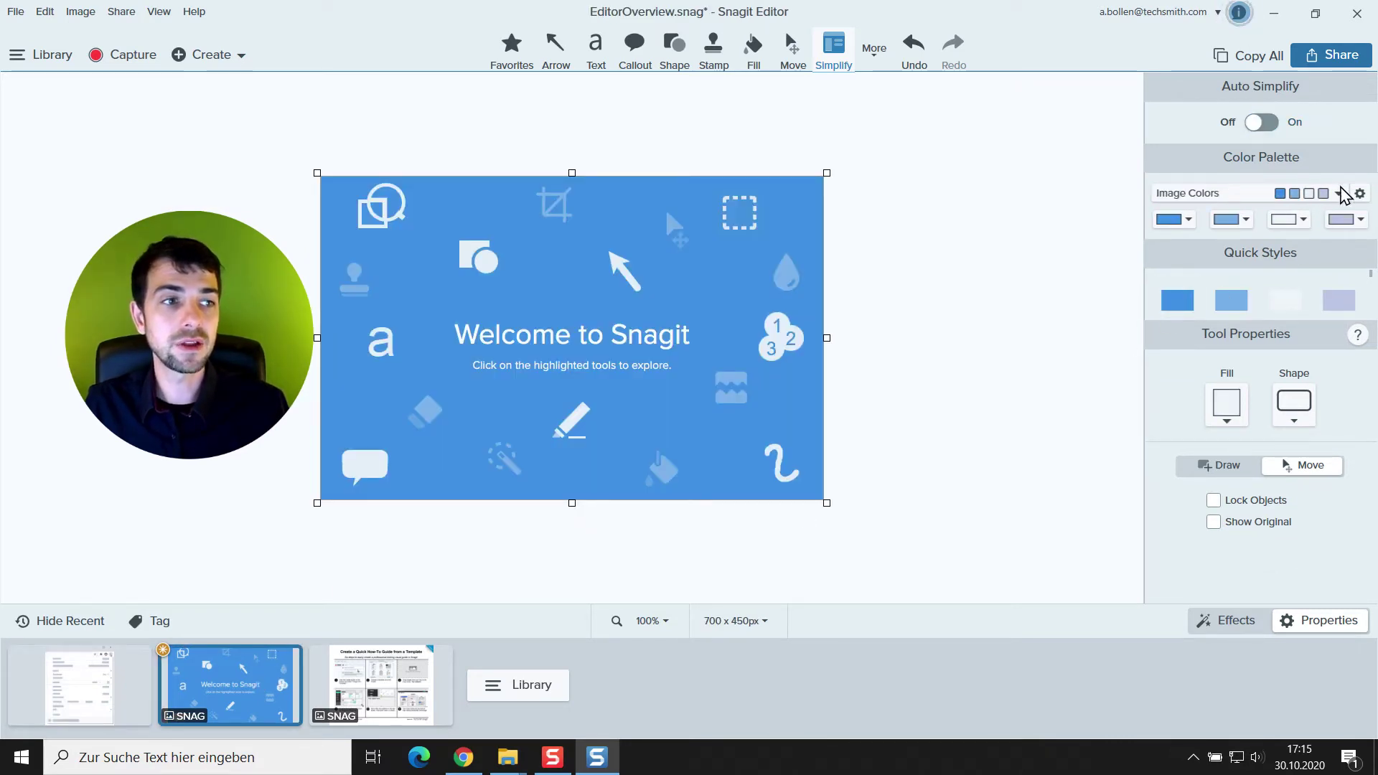
{"action": "left_click", "coordinate": [1339, 194]}
{"action": "key", "text": "Escape"}
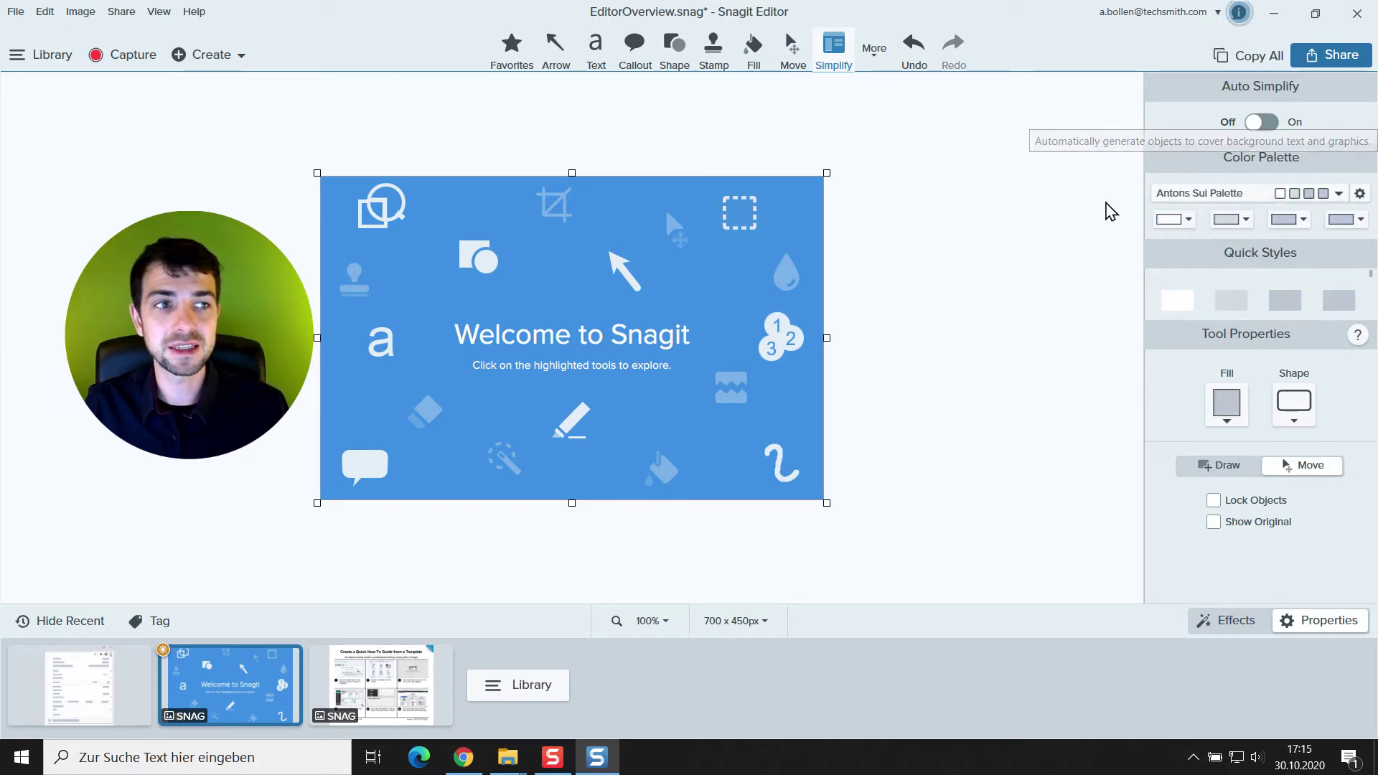
{"action": "left_click", "coordinate": [100, 692]}
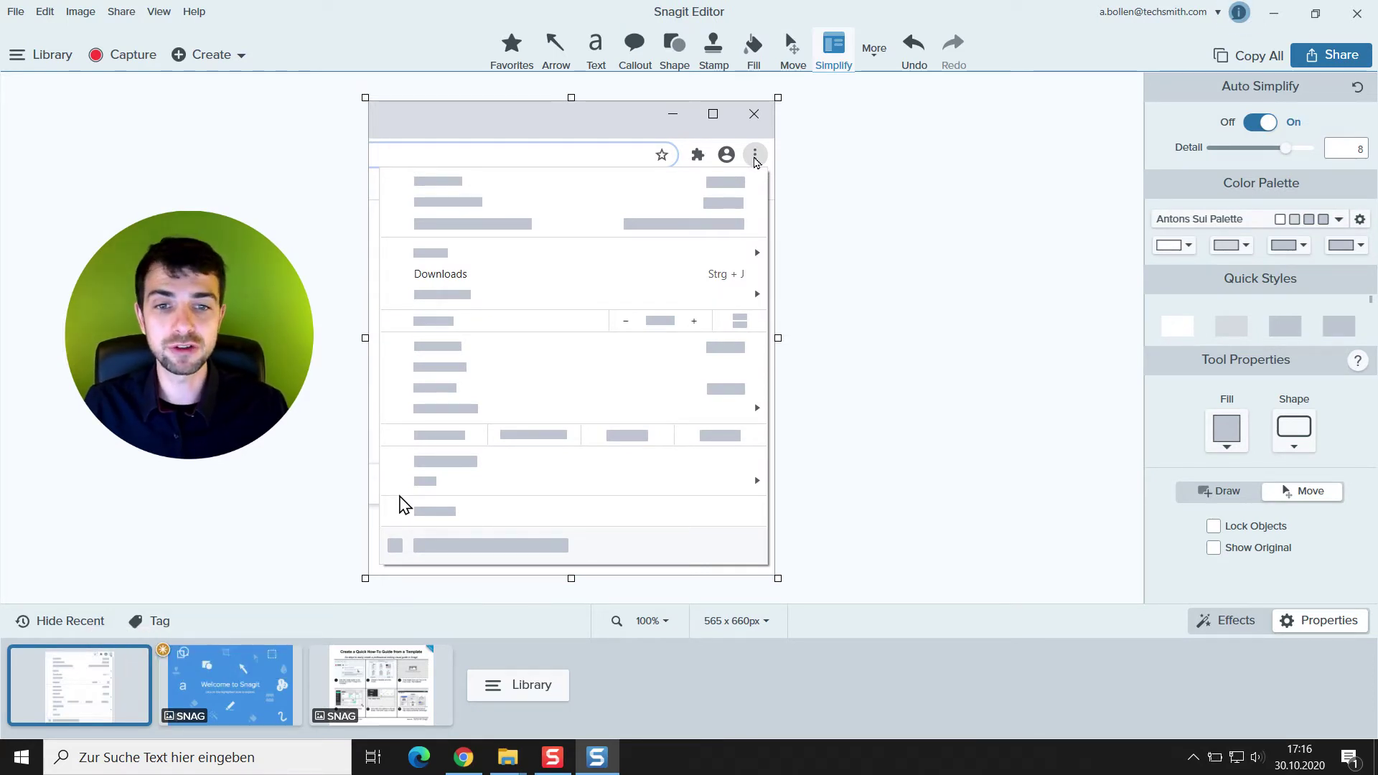
{"action": "left_click", "coordinate": [728, 182]}
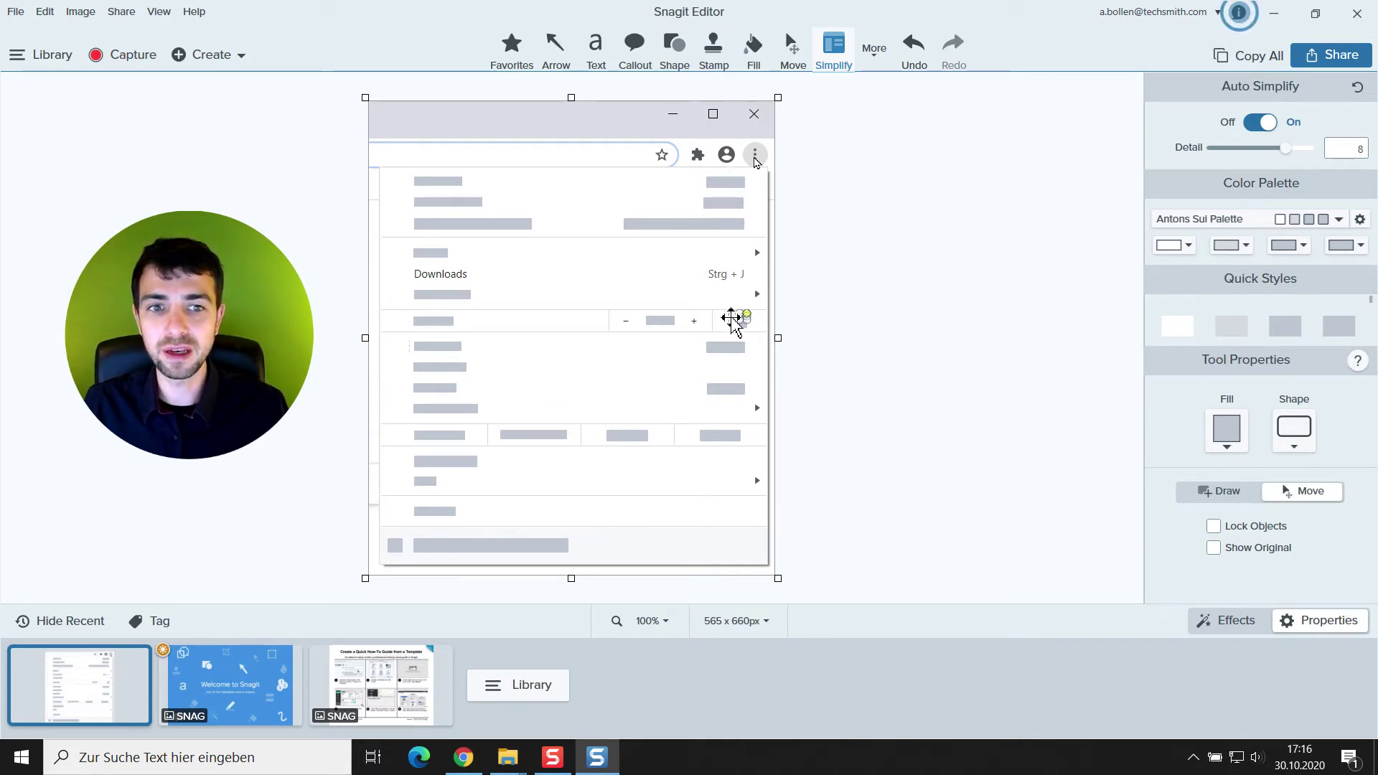
{"action": "left_click", "coordinate": [726, 389]}
{"action": "left_click", "coordinate": [723, 422]}
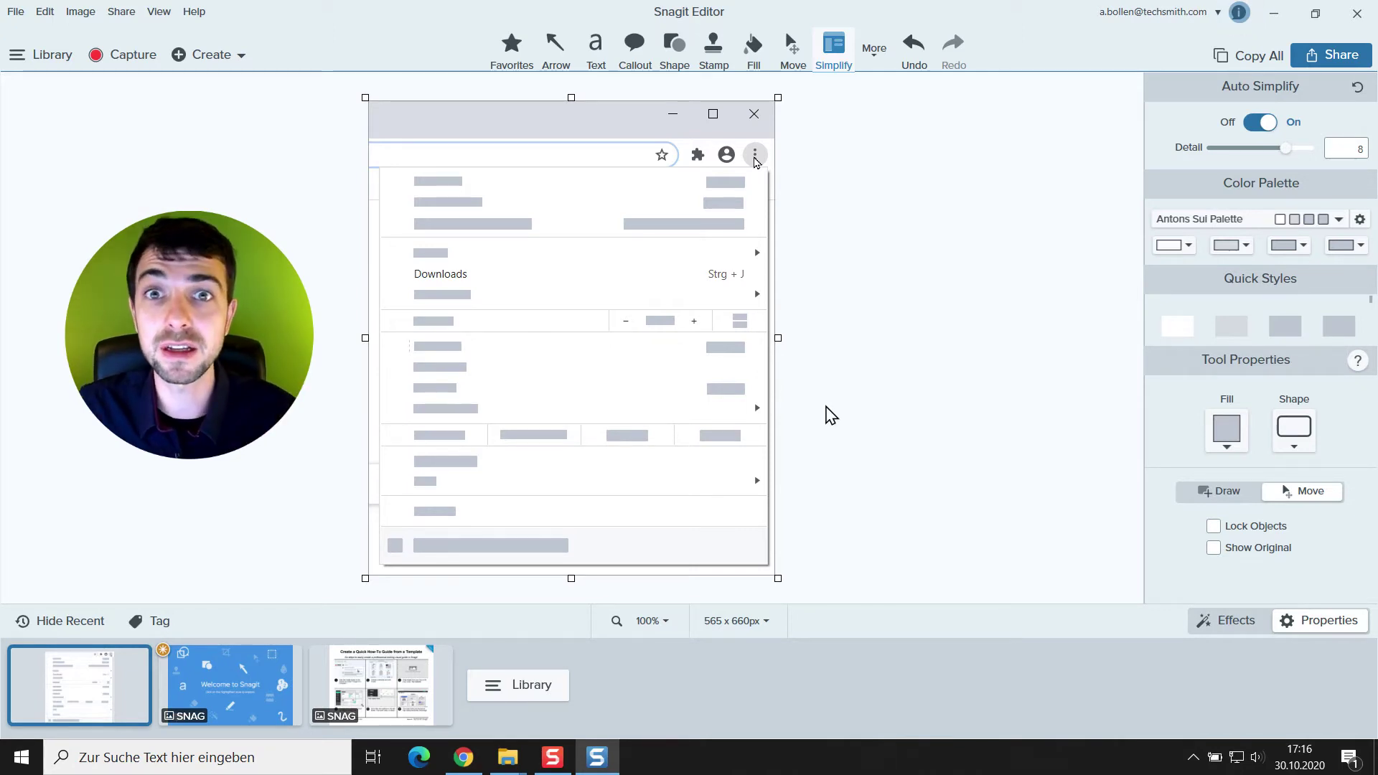
Step: Reveal the original image, delete the shapes covering the menu's shortcuts, zoom value and full-screen icon, and hide the original again
{"action": "left_click", "coordinate": [1212, 547]}
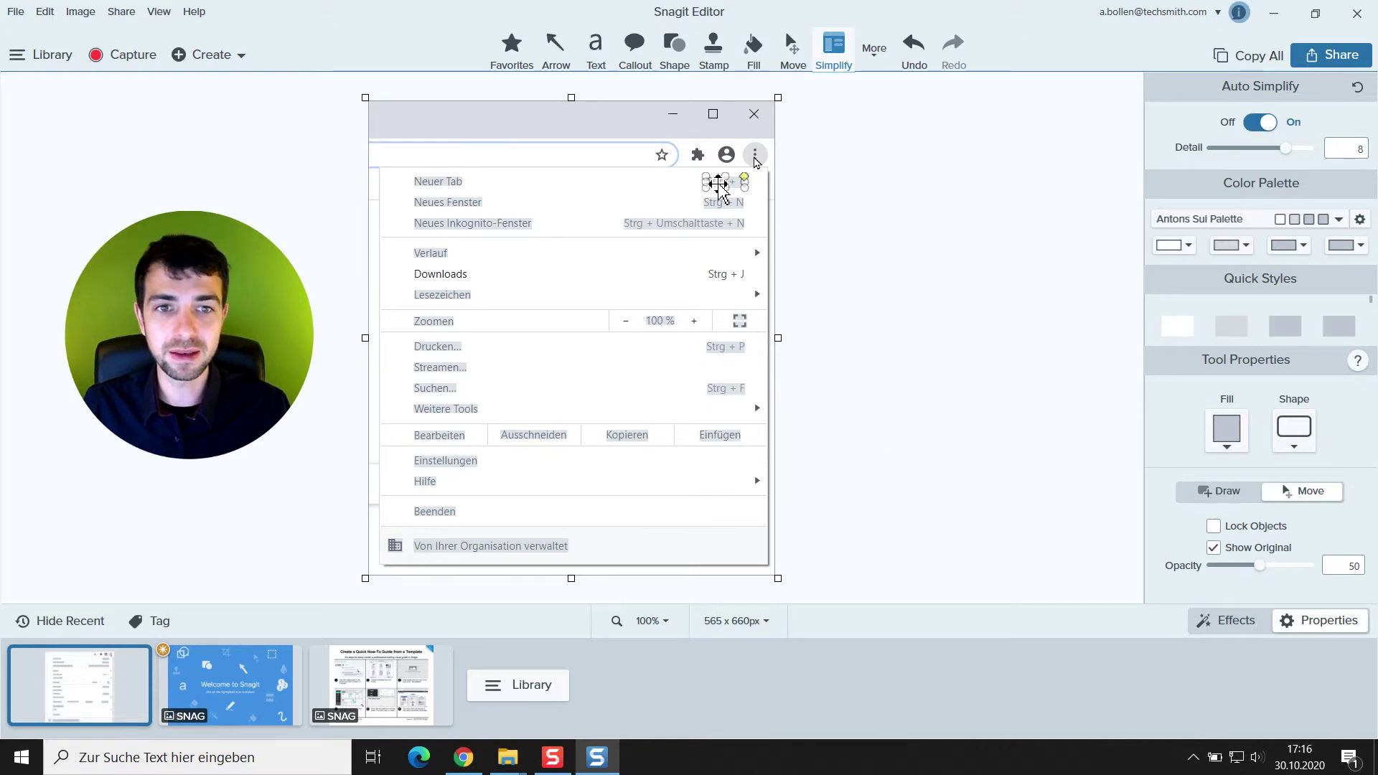
{"action": "left_click", "coordinate": [721, 223]}
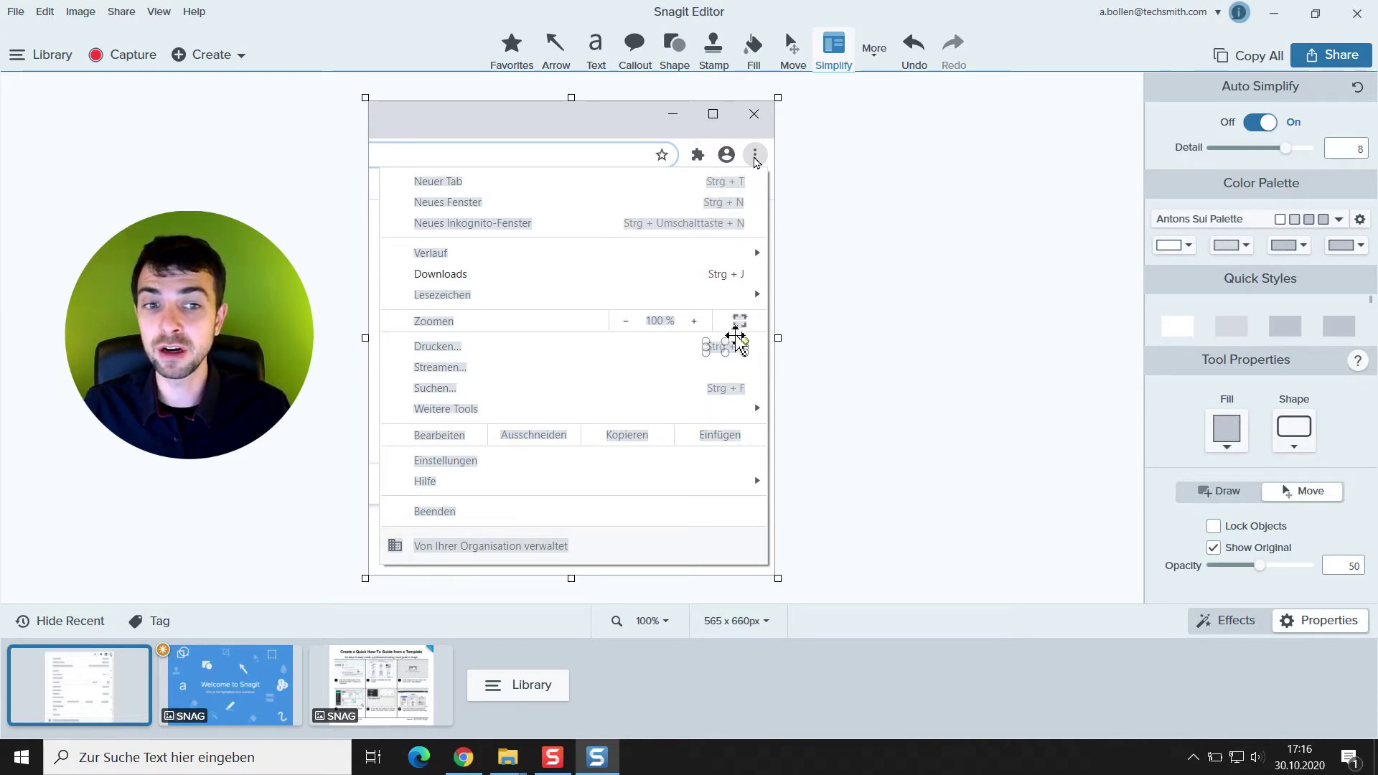
{"action": "left_click", "coordinate": [731, 434]}
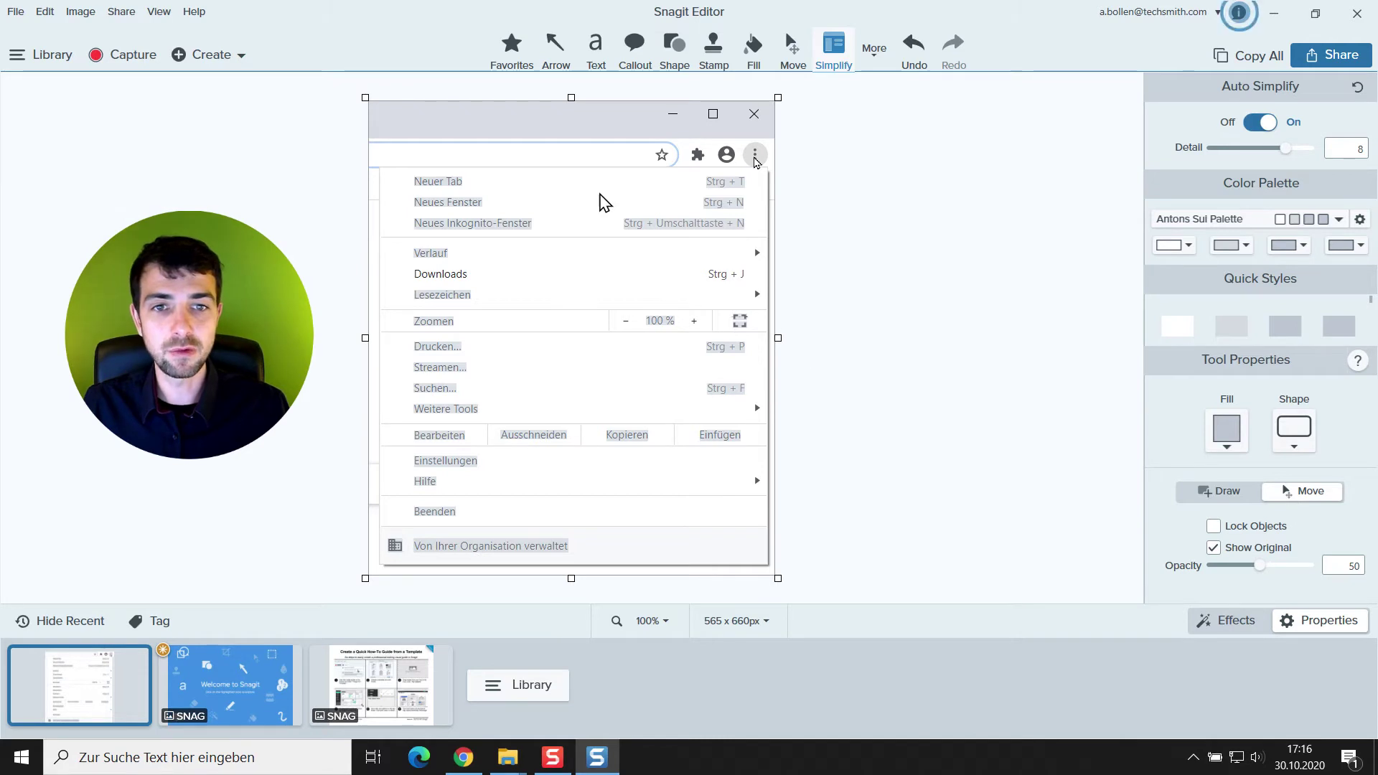
{"action": "left_click_drag", "start_coordinate": [598, 174], "coordinate": [739, 230]}
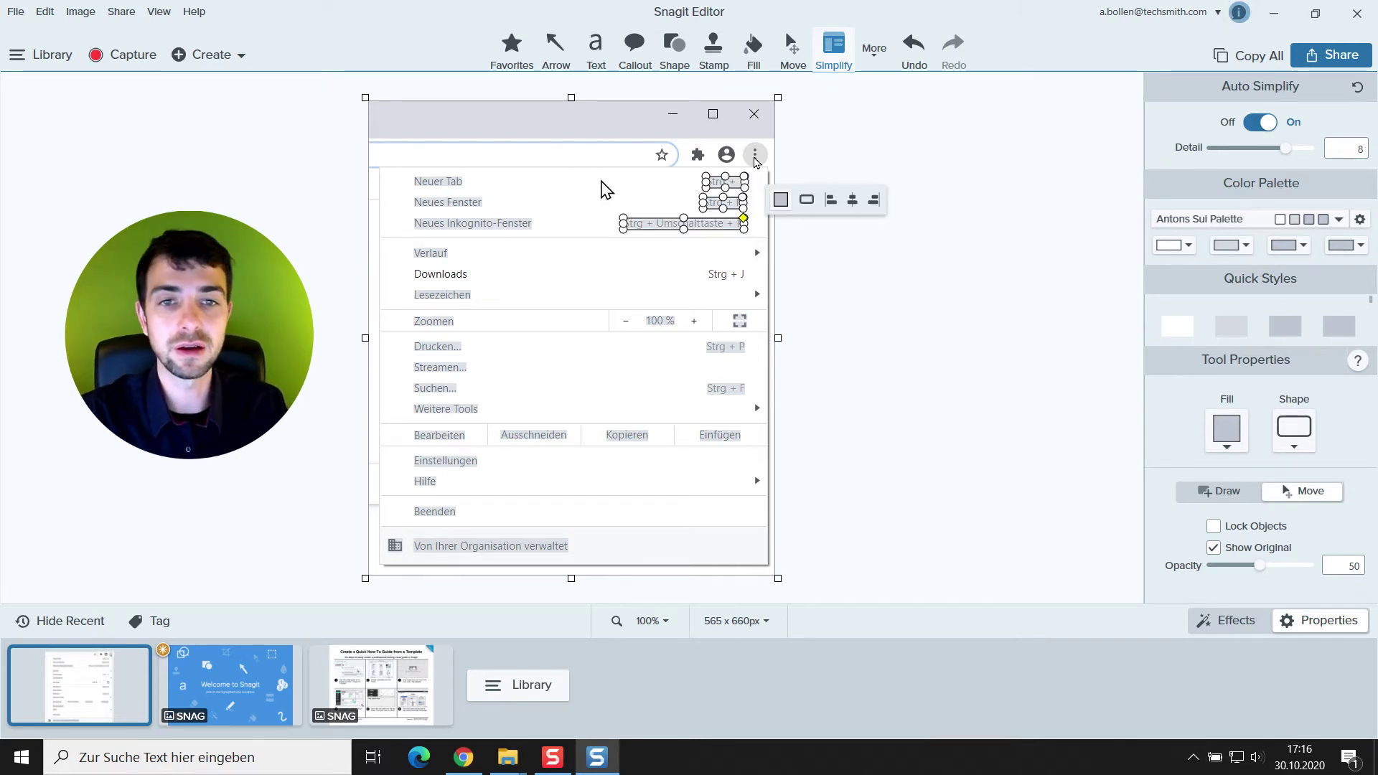
{"action": "key", "text": "Delete"}
{"action": "left_click_drag", "start_coordinate": [600, 286], "coordinate": [755, 411]}
{"action": "key", "text": "Delete"}
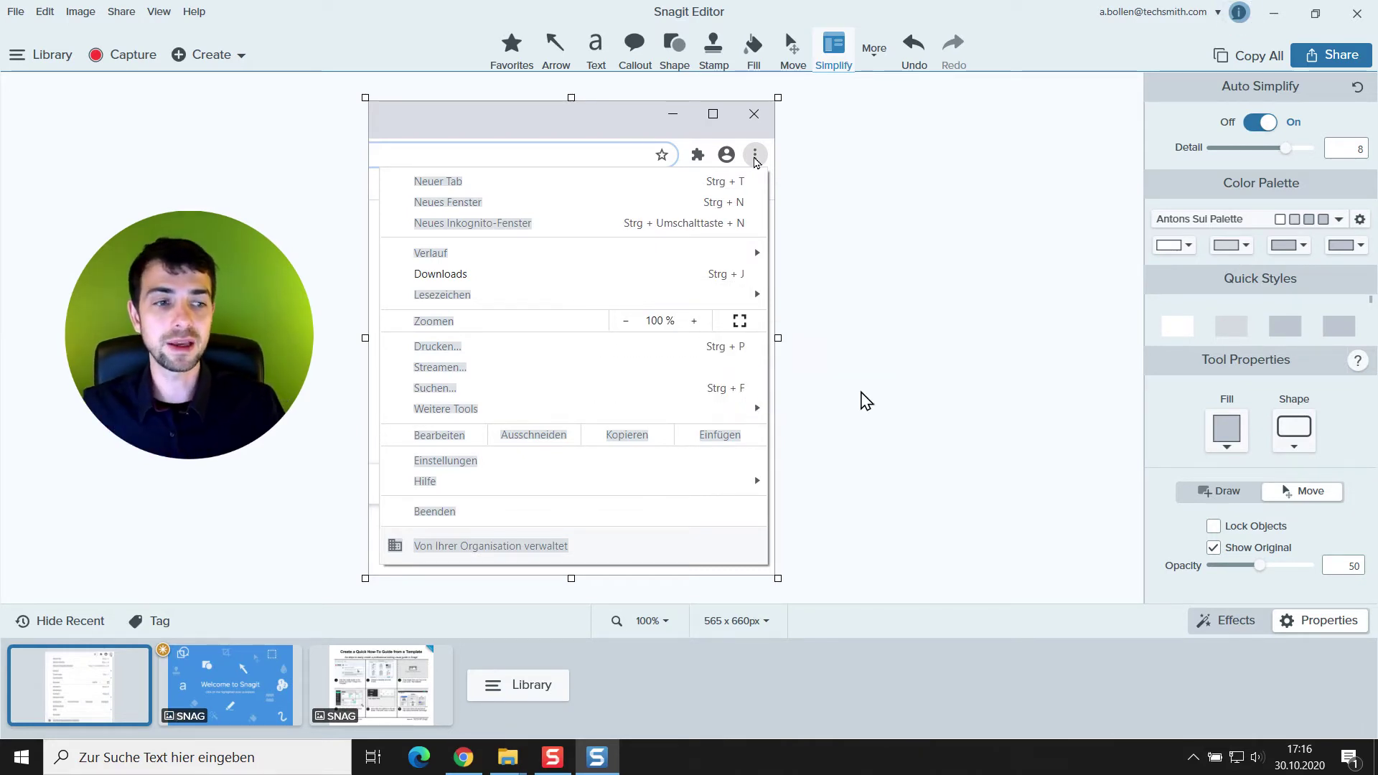
{"action": "left_click", "coordinate": [1213, 547]}
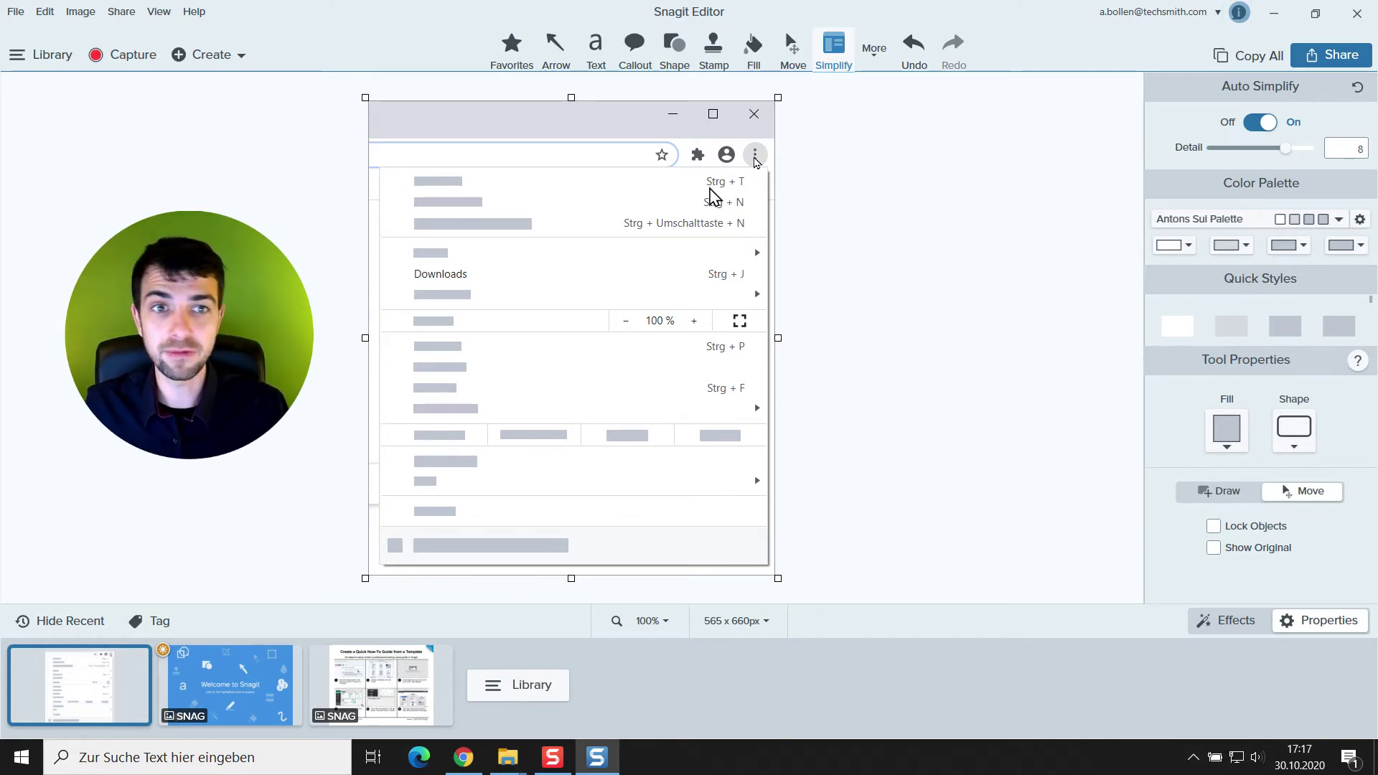
Step: Erase the shortcut texts of the first three menu entries using the rectangular Selection tool with Auto-Fill
{"action": "left_click", "coordinate": [875, 56]}
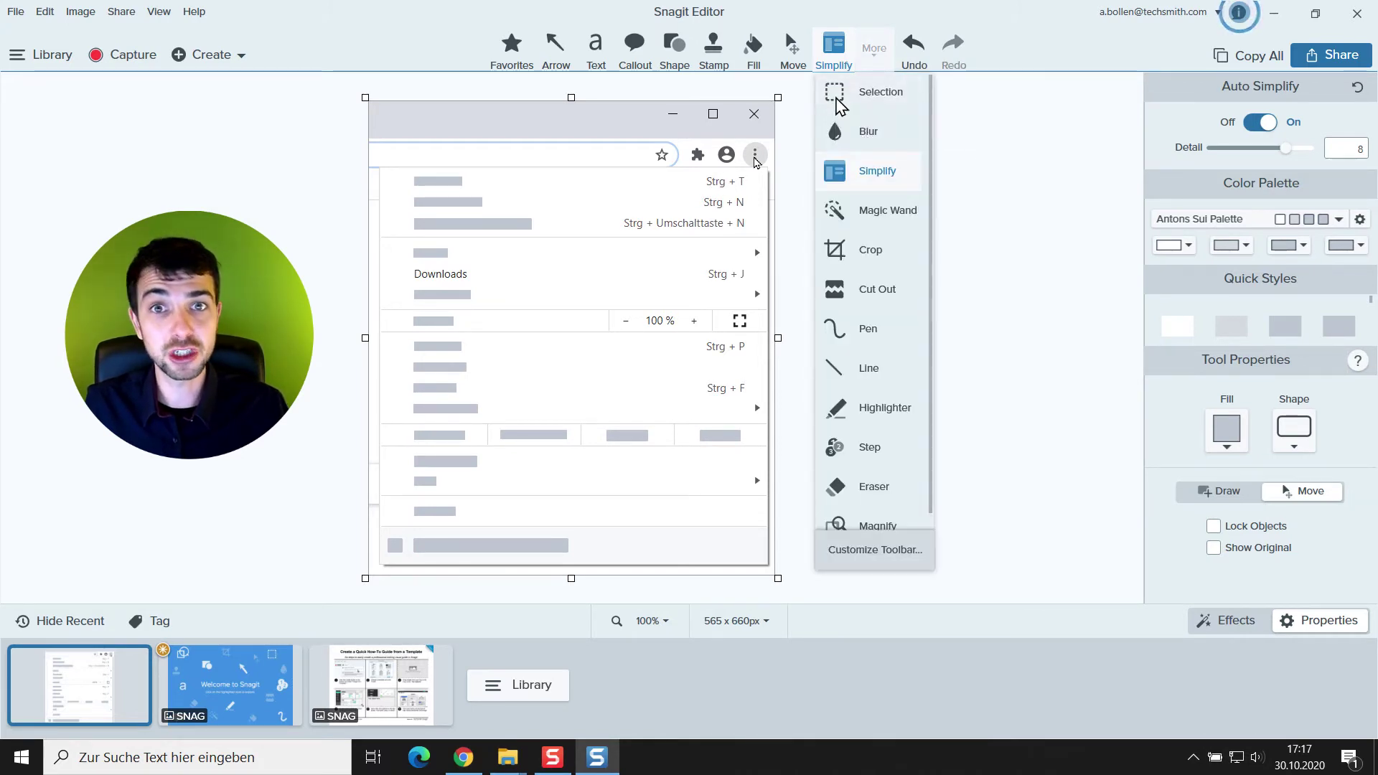
{"action": "left_click", "coordinate": [837, 101]}
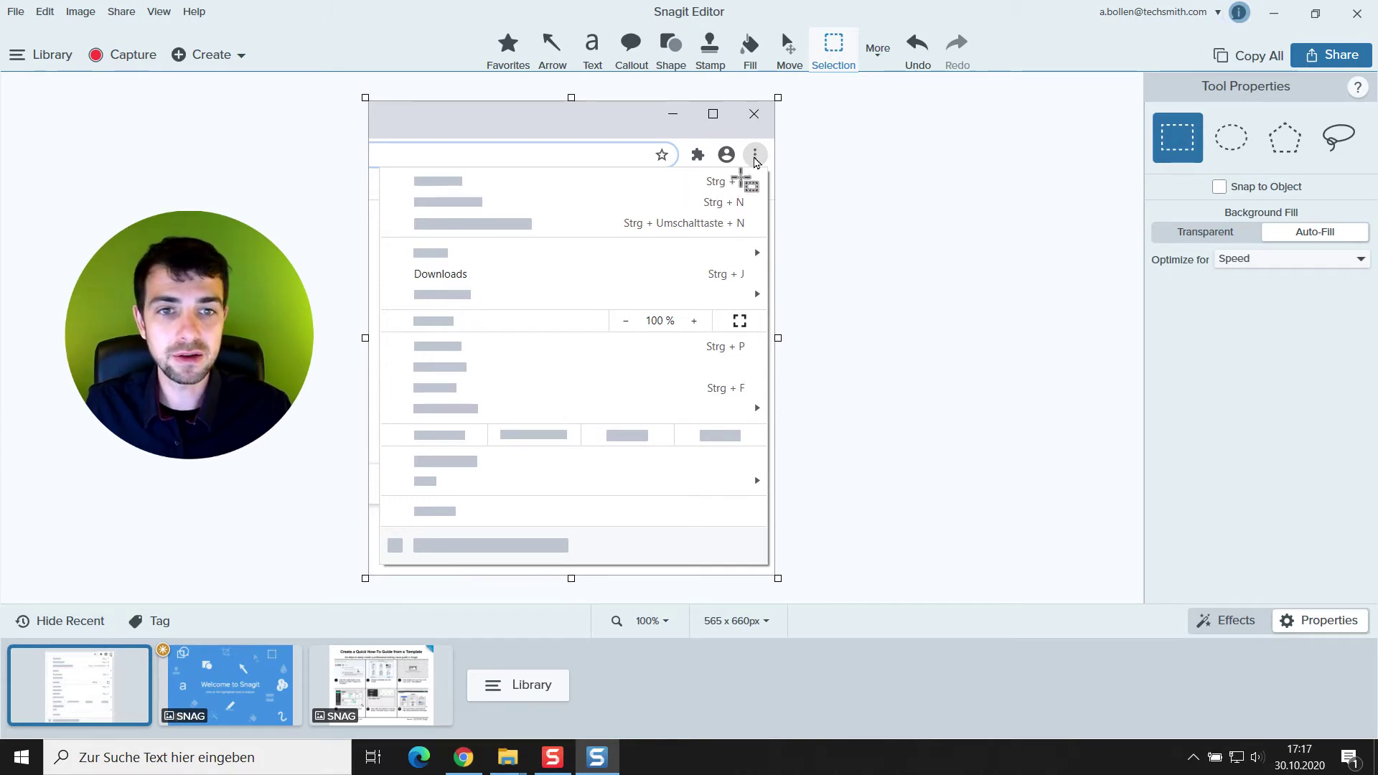
{"action": "left_click_drag", "start_coordinate": [749, 171], "coordinate": [605, 248]}
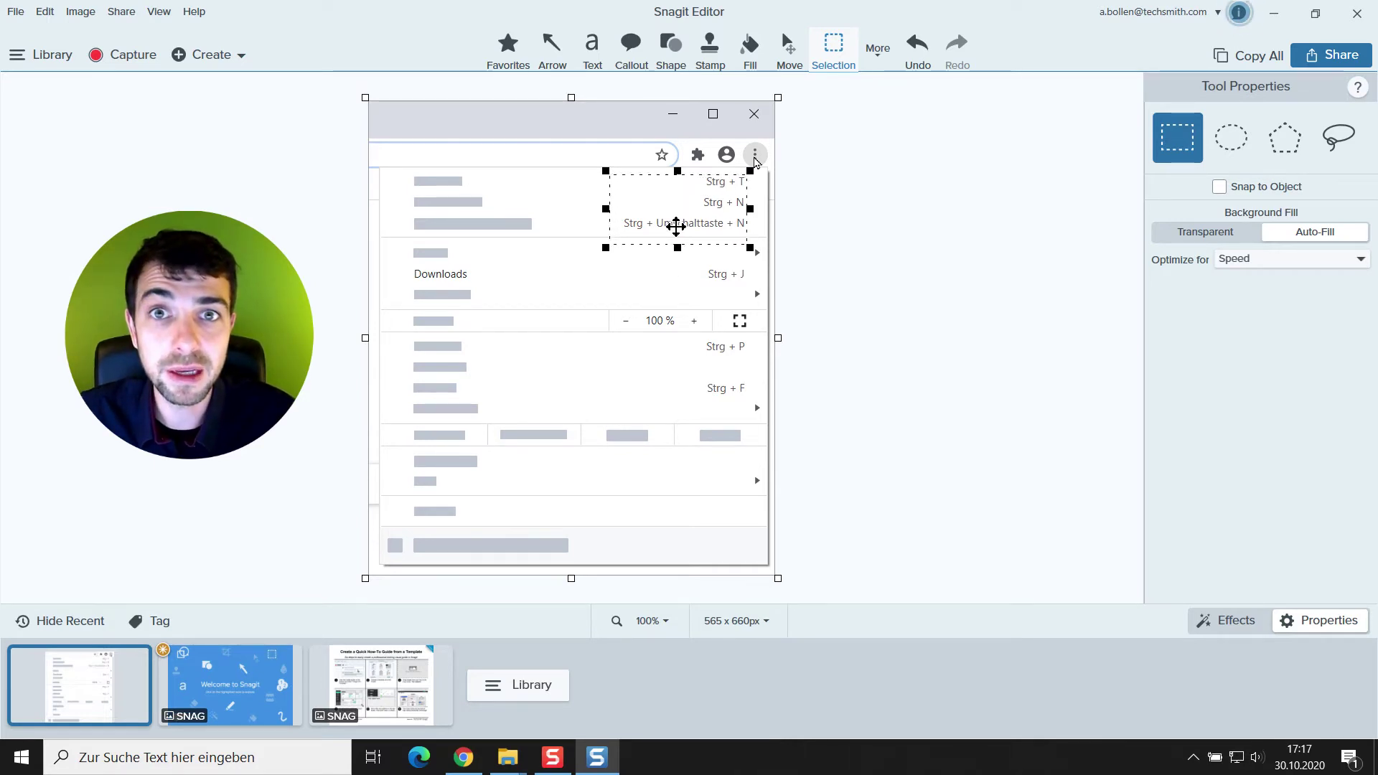
{"action": "key", "text": "Delete"}
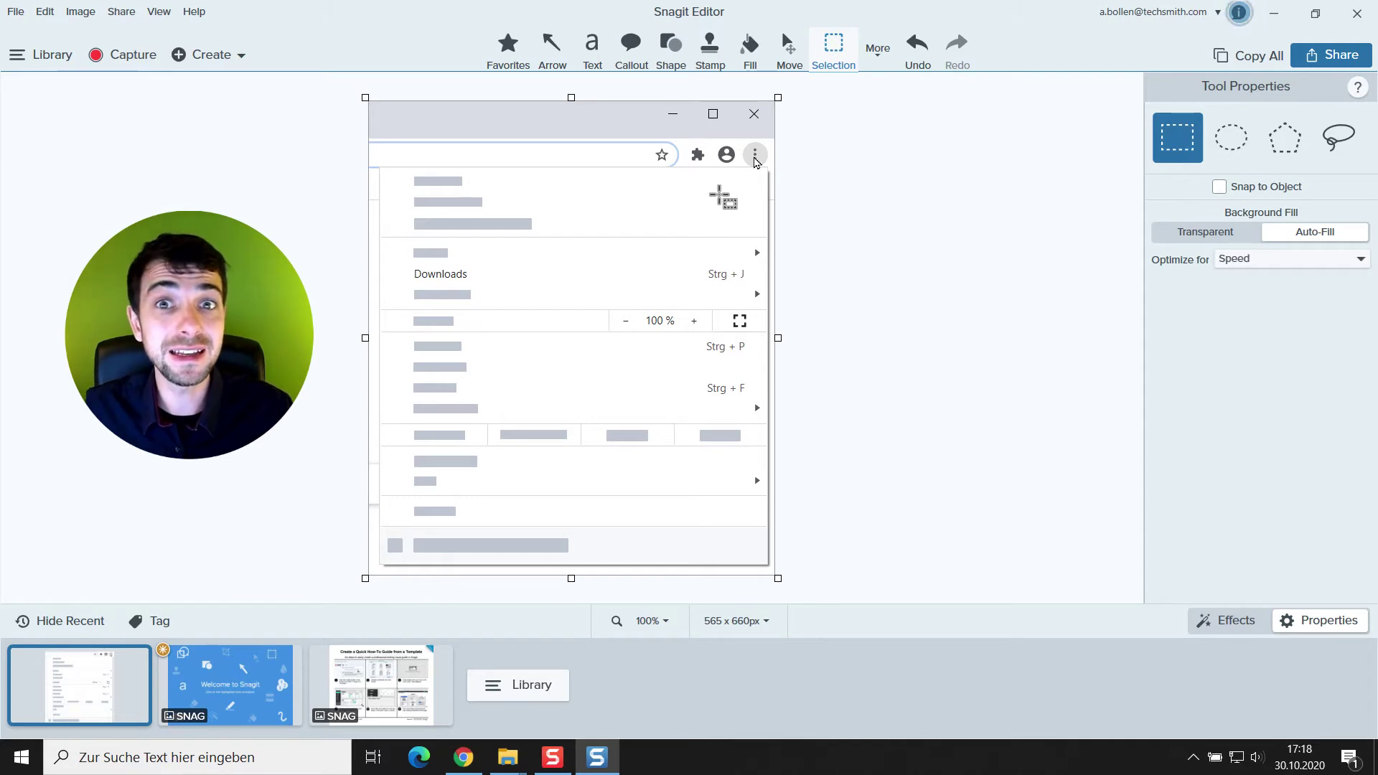
Step: Erase the Strg + P and Strg + F shortcuts, the 100 % zoom value, and the three shapes after the first in the editing row
{"action": "mouse_move", "coordinate": [752, 254]}
{"action": "left_mouse_down"}
{"action": "mouse_move", "coordinate": [703, 305]}
{"action": "mouse_move", "coordinate": [698, 290]}
{"action": "left_mouse_up"}
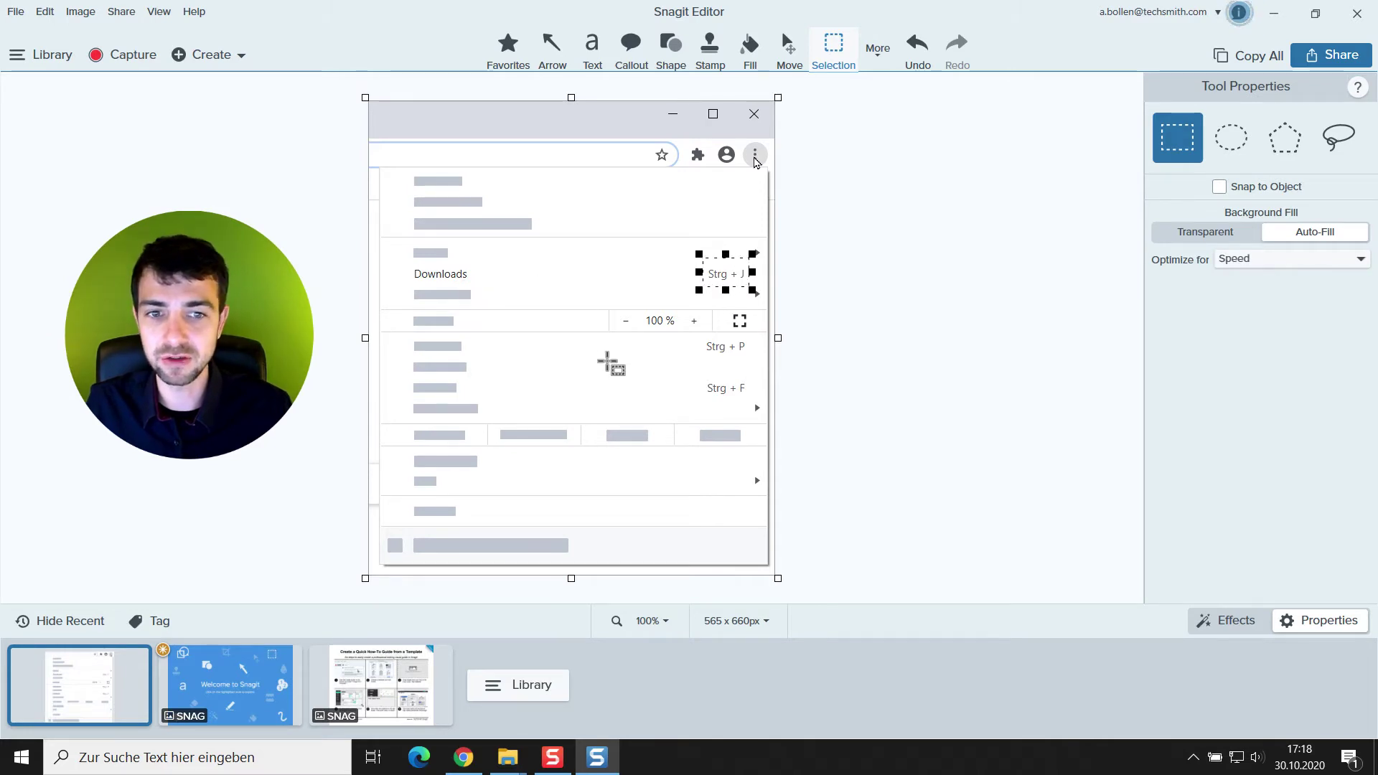
{"action": "left_click_drag", "start_coordinate": [697, 336], "coordinate": [751, 390]}
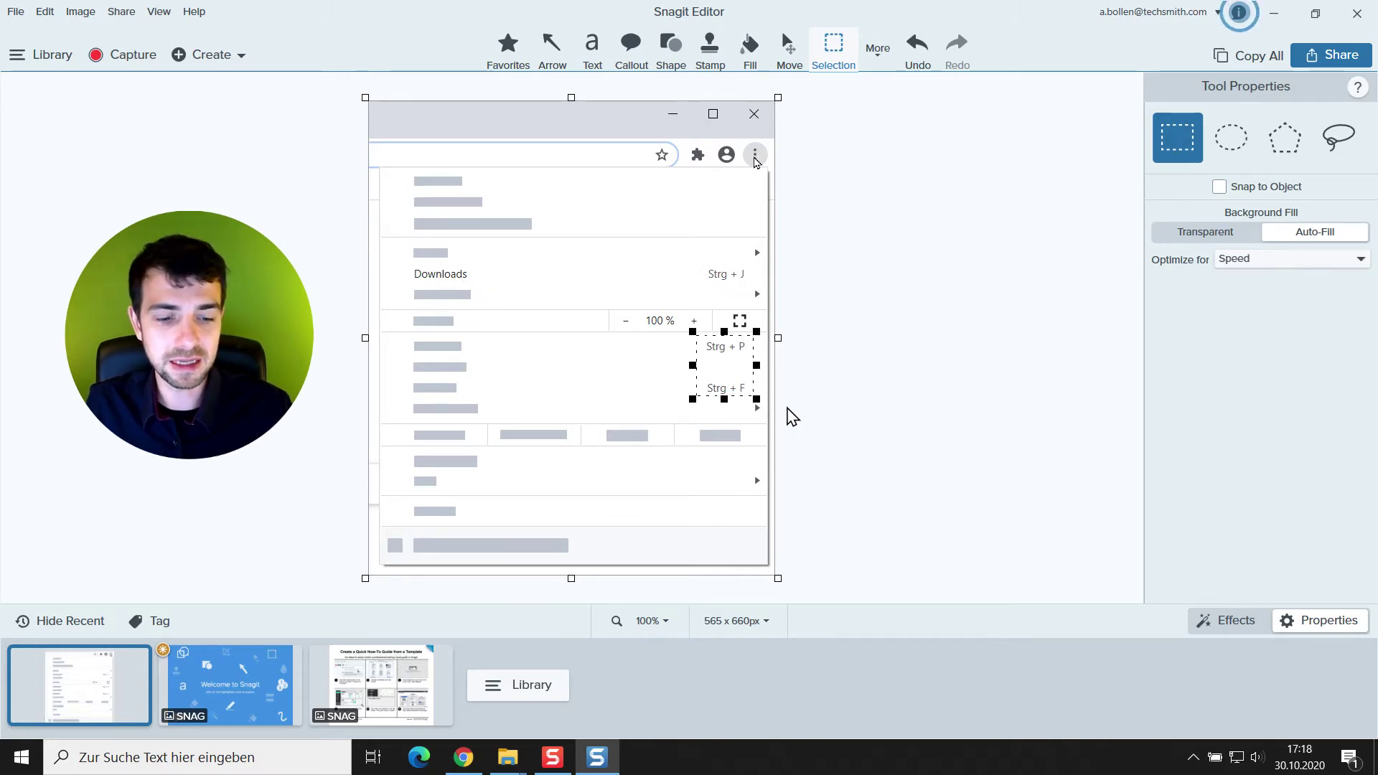
{"action": "key", "text": "Delete"}
{"action": "mouse_move", "coordinate": [631, 297]}
{"action": "left_mouse_down"}
{"action": "mouse_move", "coordinate": [661, 343]}
{"action": "mouse_move", "coordinate": [694, 346]}
{"action": "left_mouse_up"}
{"action": "key", "text": "Delete"}
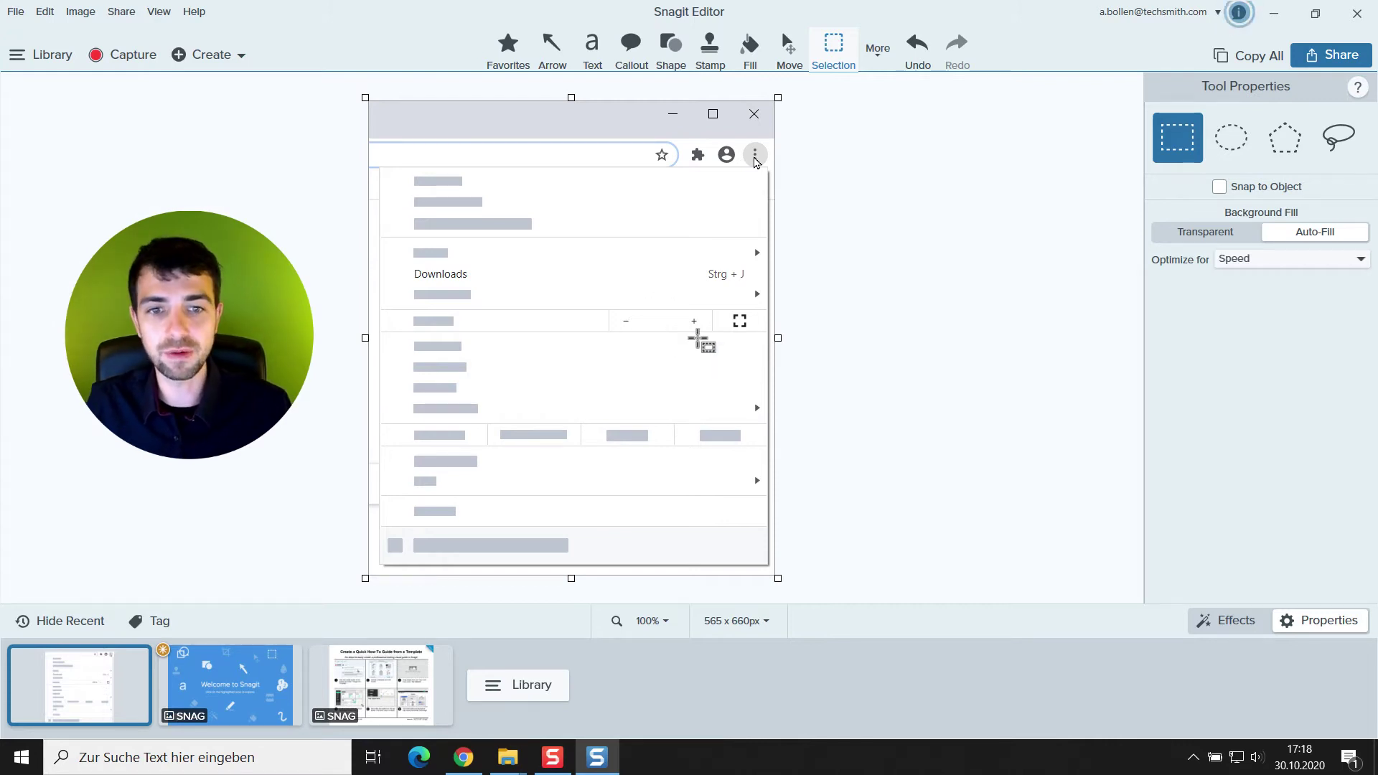
{"action": "left_click_drag", "start_coordinate": [748, 418], "coordinate": [490, 459]}
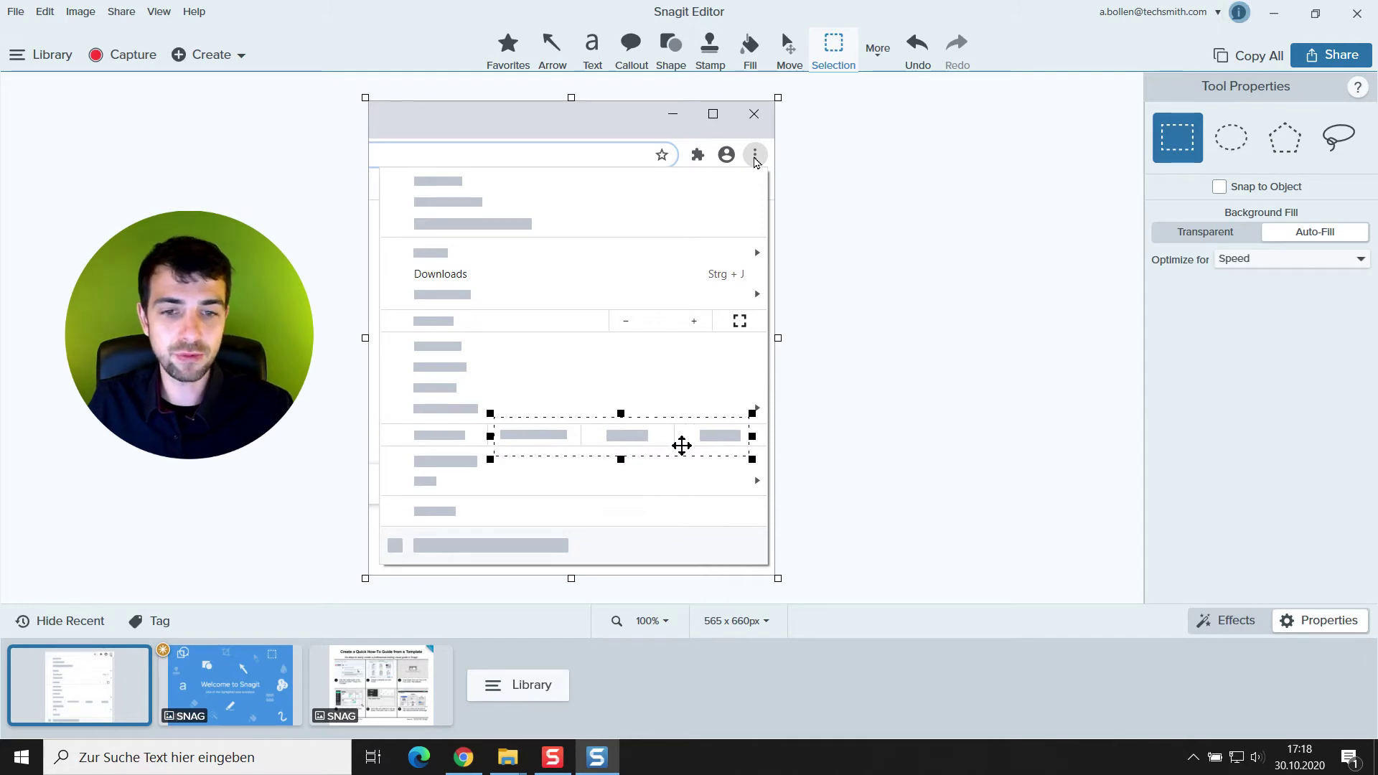
{"action": "key", "text": "Delete"}
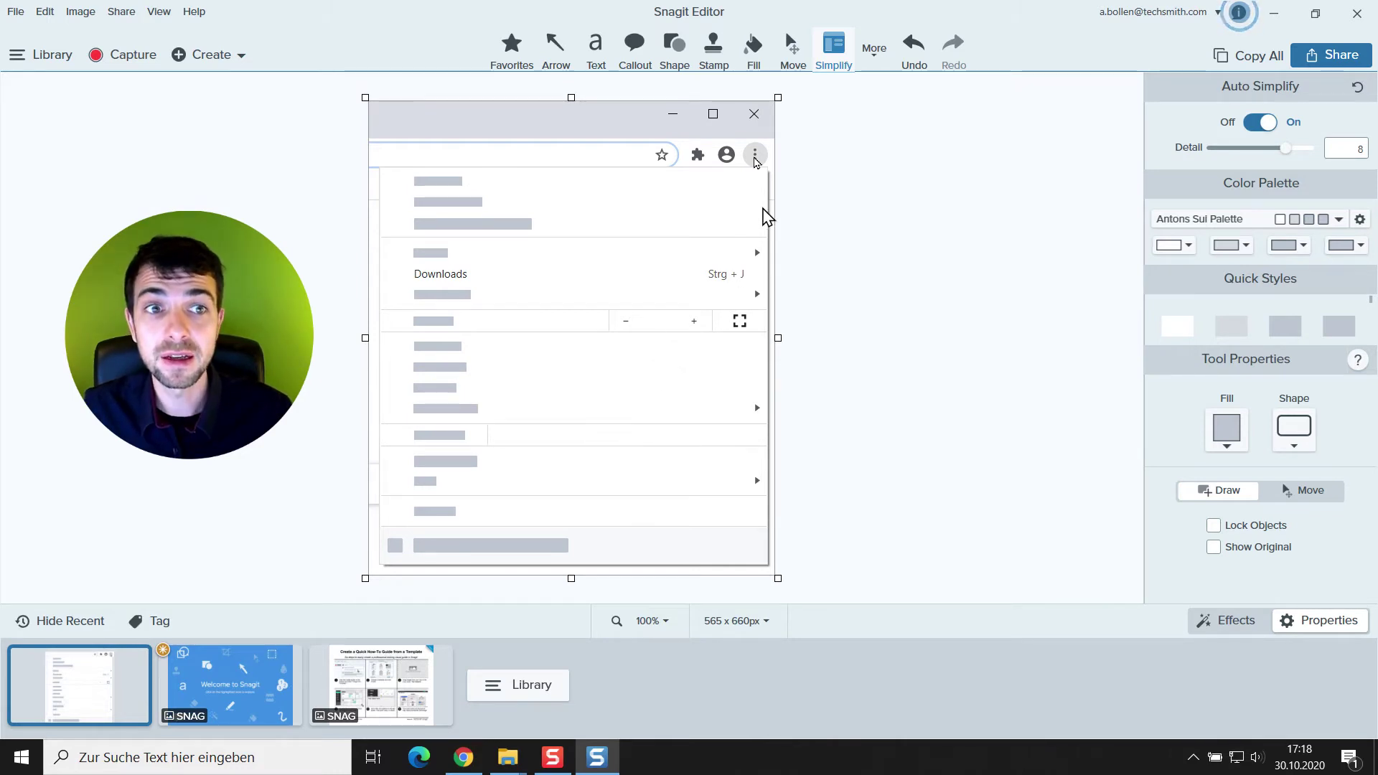
Step: Cut out the horizontal strip from the editing row down to just above the menu's gray footer with the Cut Out tool
{"action": "left_click", "coordinate": [874, 51]}
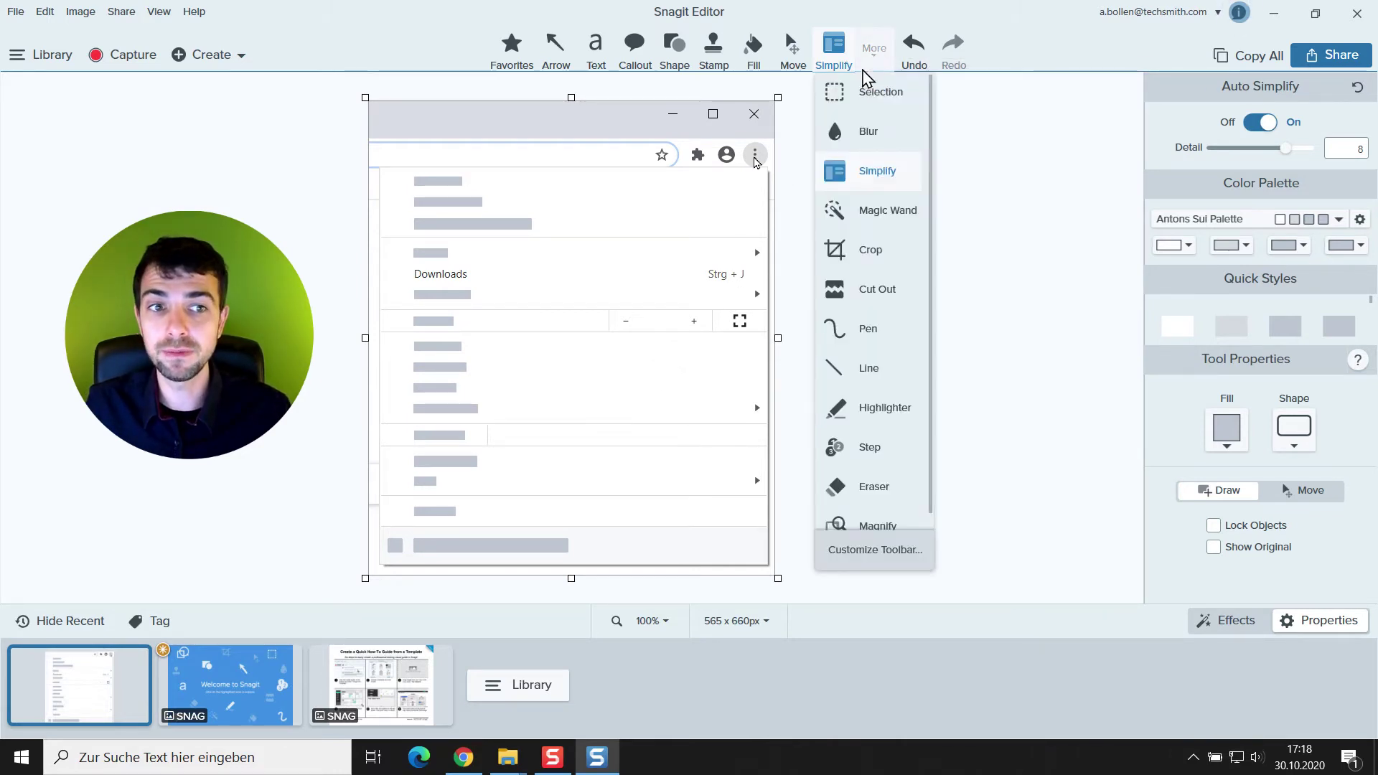
{"action": "left_click", "coordinate": [868, 291]}
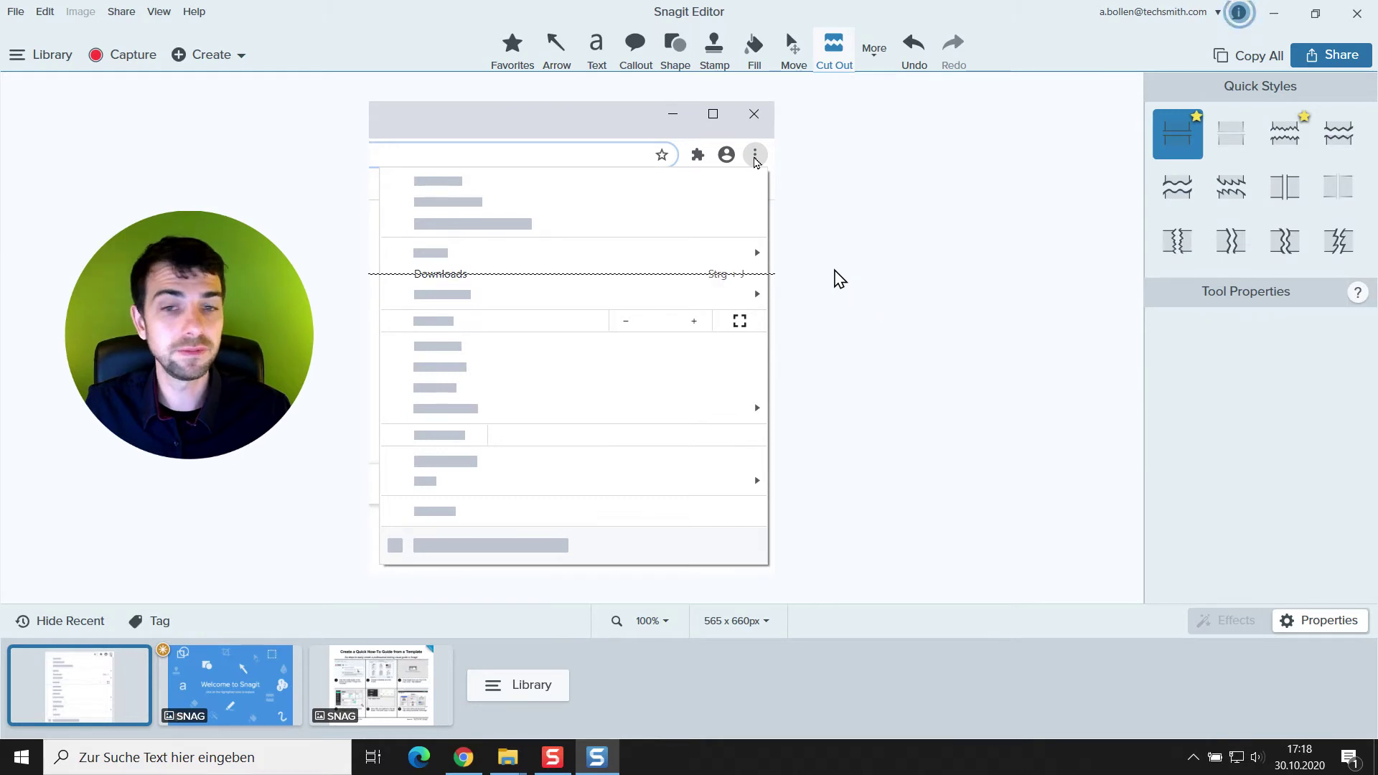
{"action": "left_click_drag", "start_coordinate": [660, 422], "coordinate": [660, 523]}
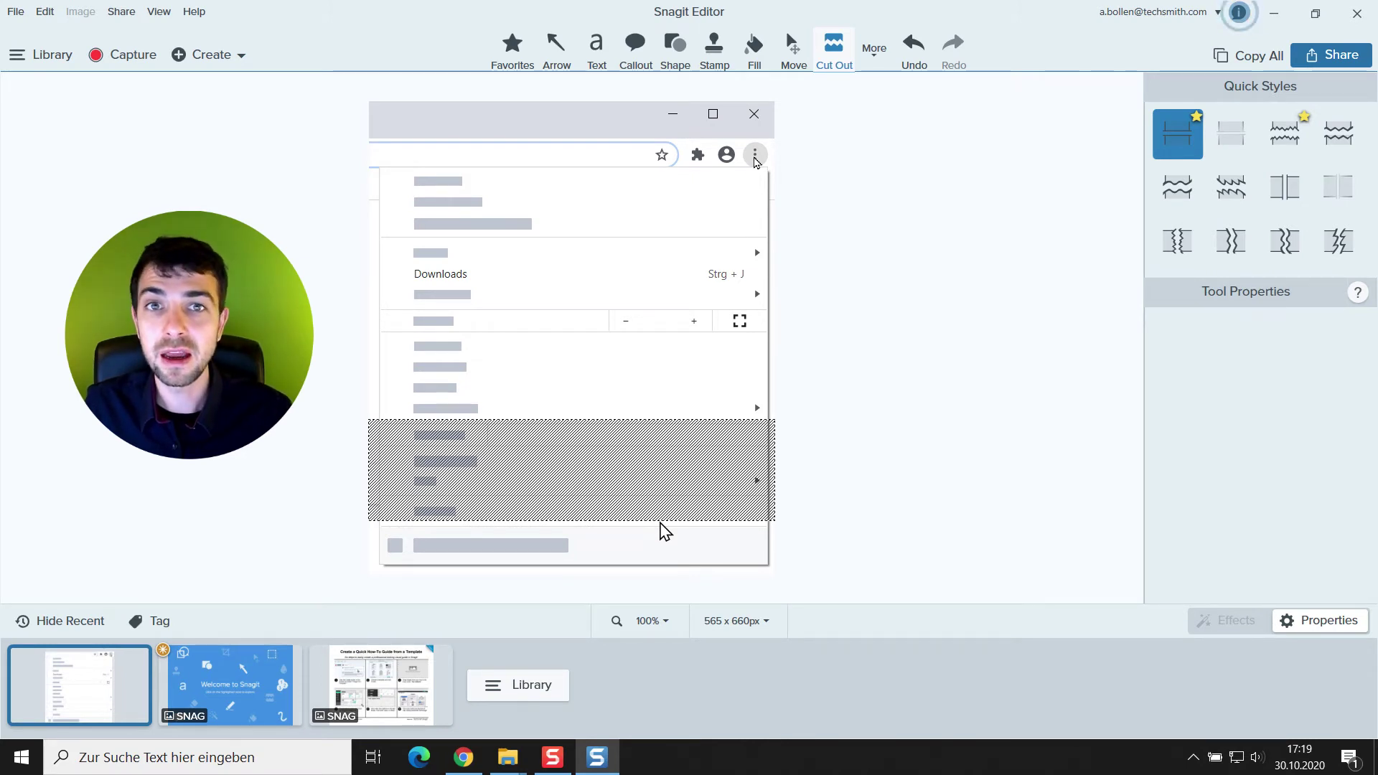
{"action": "left_click_drag", "start_coordinate": [660, 523], "coordinate": [661, 523]}
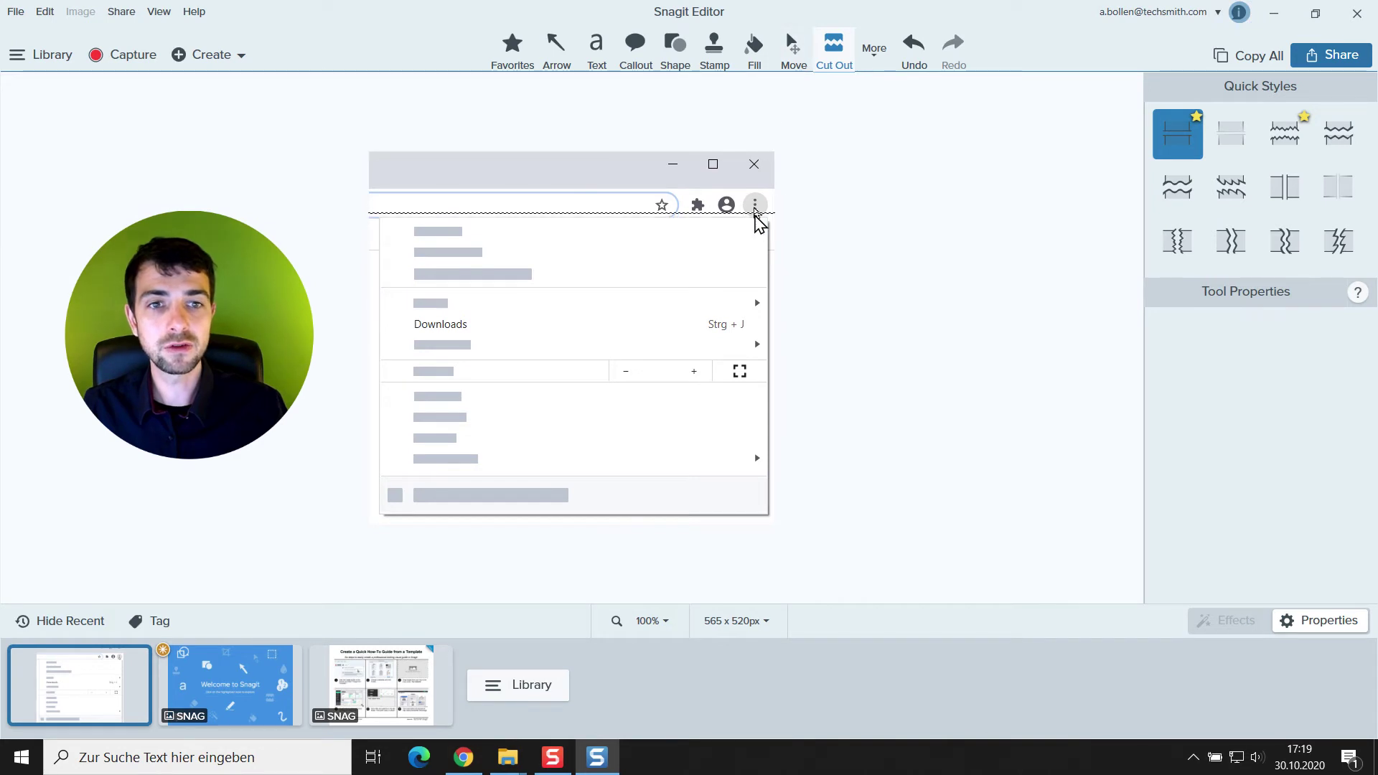
Step: Remove the captured mouse pointer from the browser's three-dot icon using the rectangular Selection tool with Auto-Fill
{"action": "left_click", "coordinate": [875, 58]}
{"action": "left_click", "coordinate": [880, 92]}
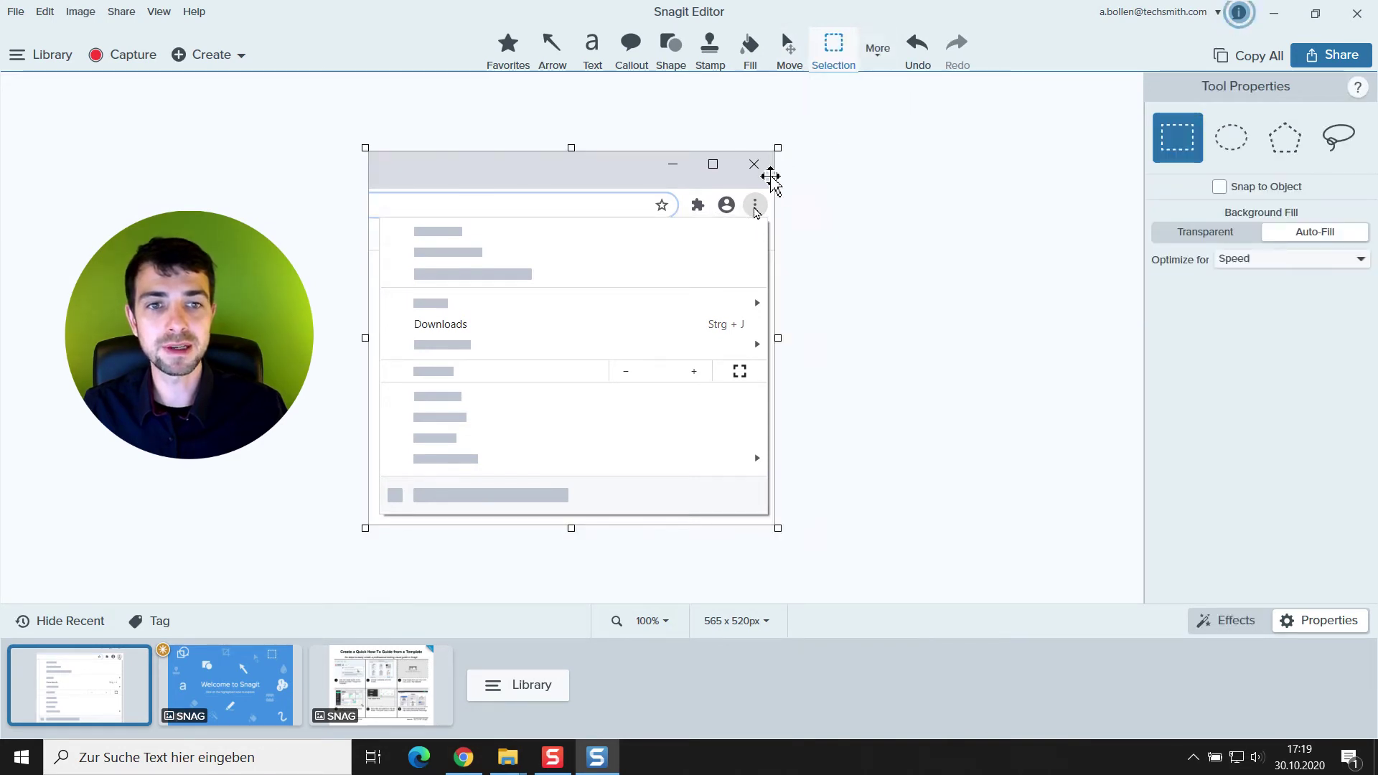
{"action": "left_click_drag", "start_coordinate": [752, 207], "coordinate": [774, 228]}
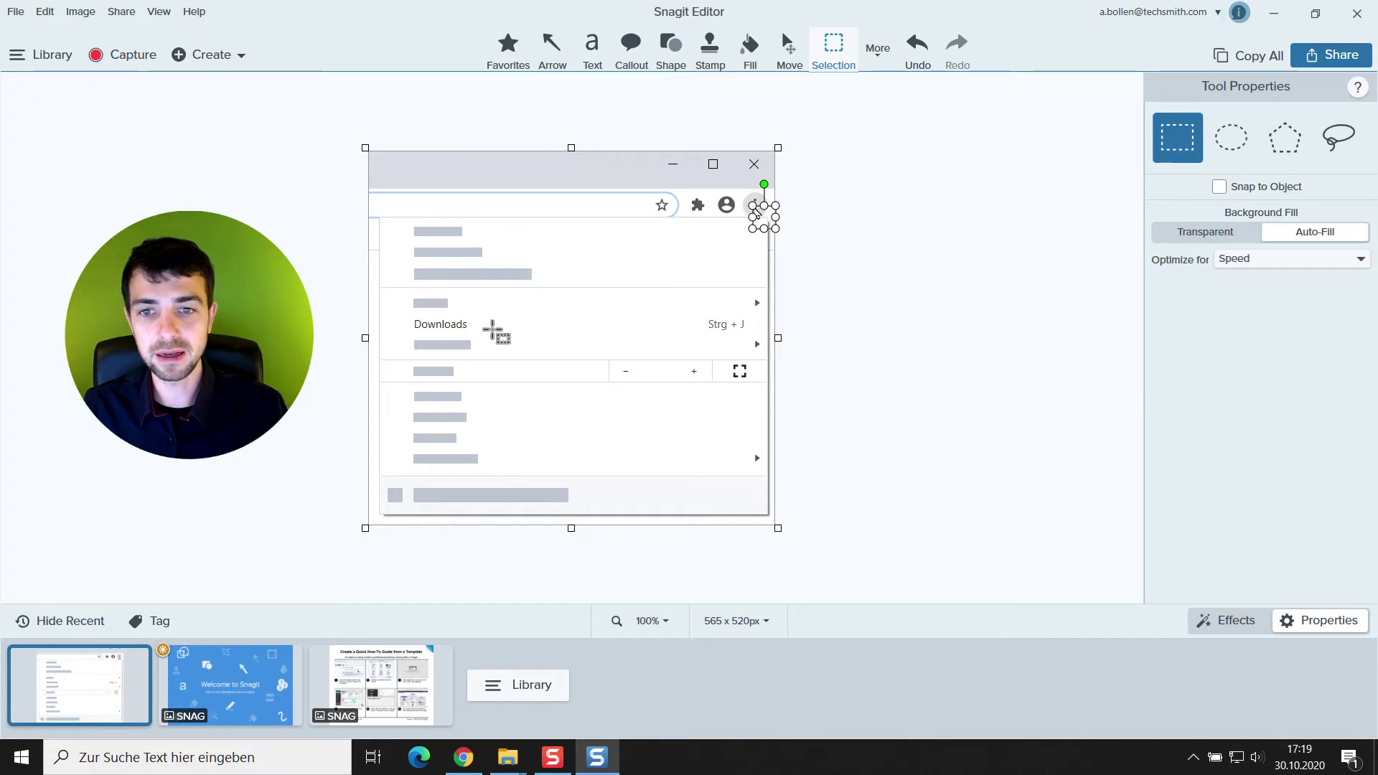
{"action": "left_click_drag", "start_coordinate": [759, 216], "coordinate": [666, 282]}
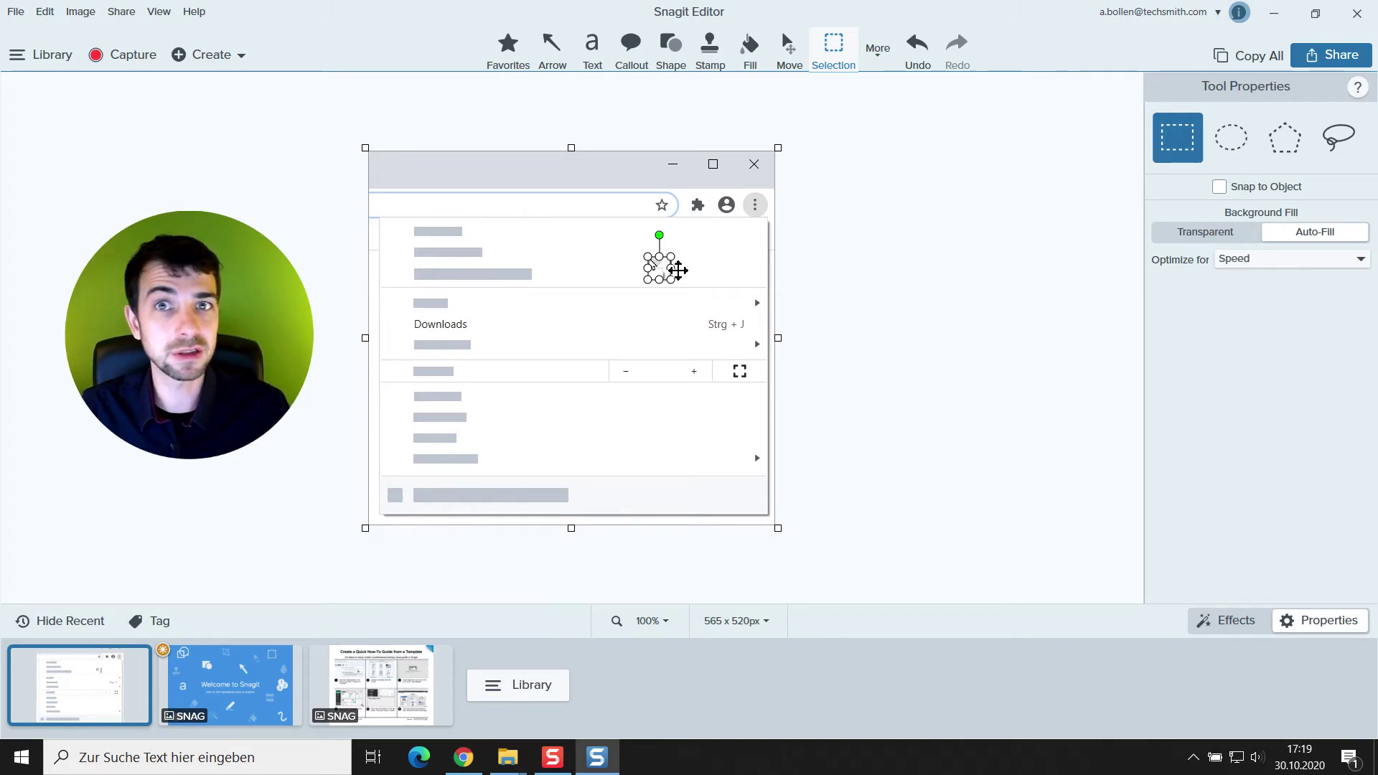
{"action": "left_click", "coordinate": [665, 267]}
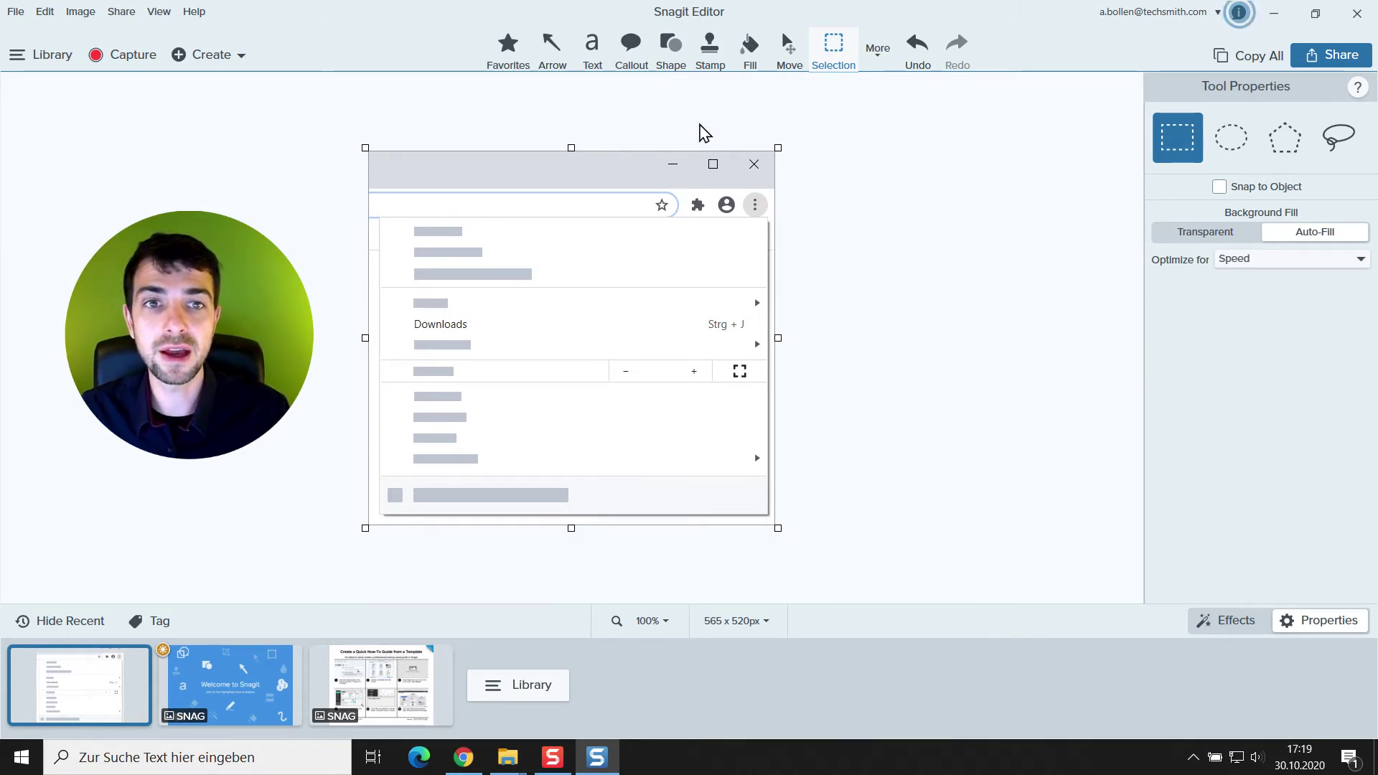
Step: Search the stamps for "cursor" and choose the plain white arrow pointer stamp
{"action": "left_click", "coordinate": [710, 47]}
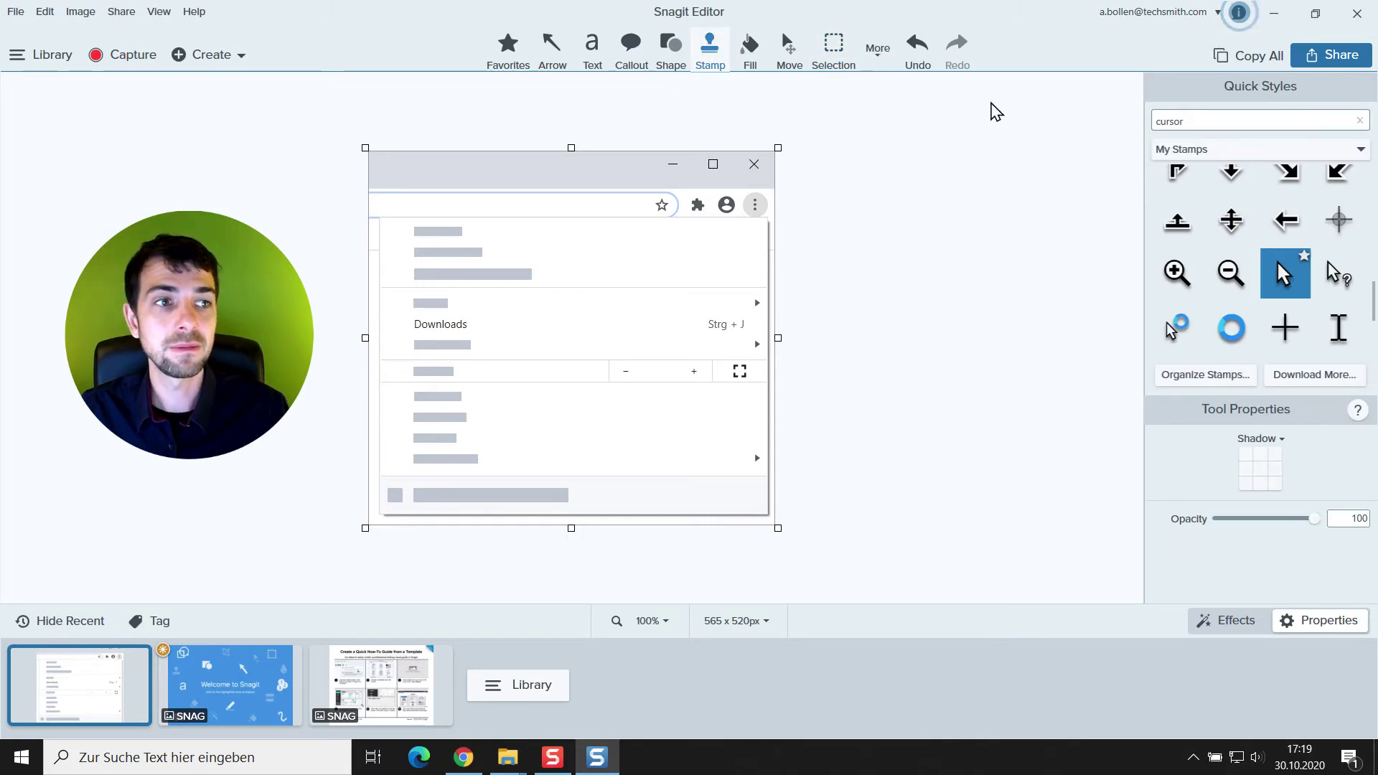
{"action": "left_click_drag", "start_coordinate": [1194, 119], "coordinate": [1157, 128]}
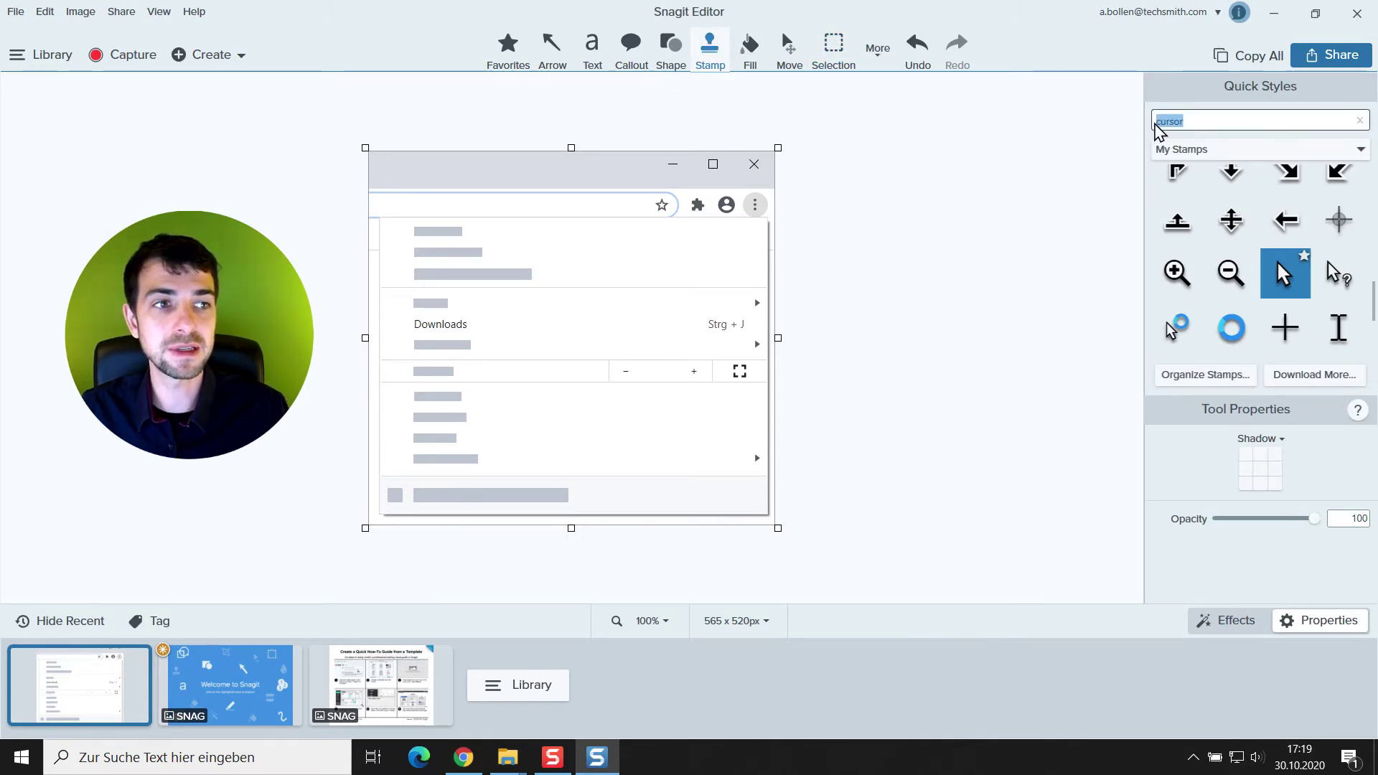
{"action": "key", "text": "BackSpace"}
{"action": "type", "text": "cursor"}
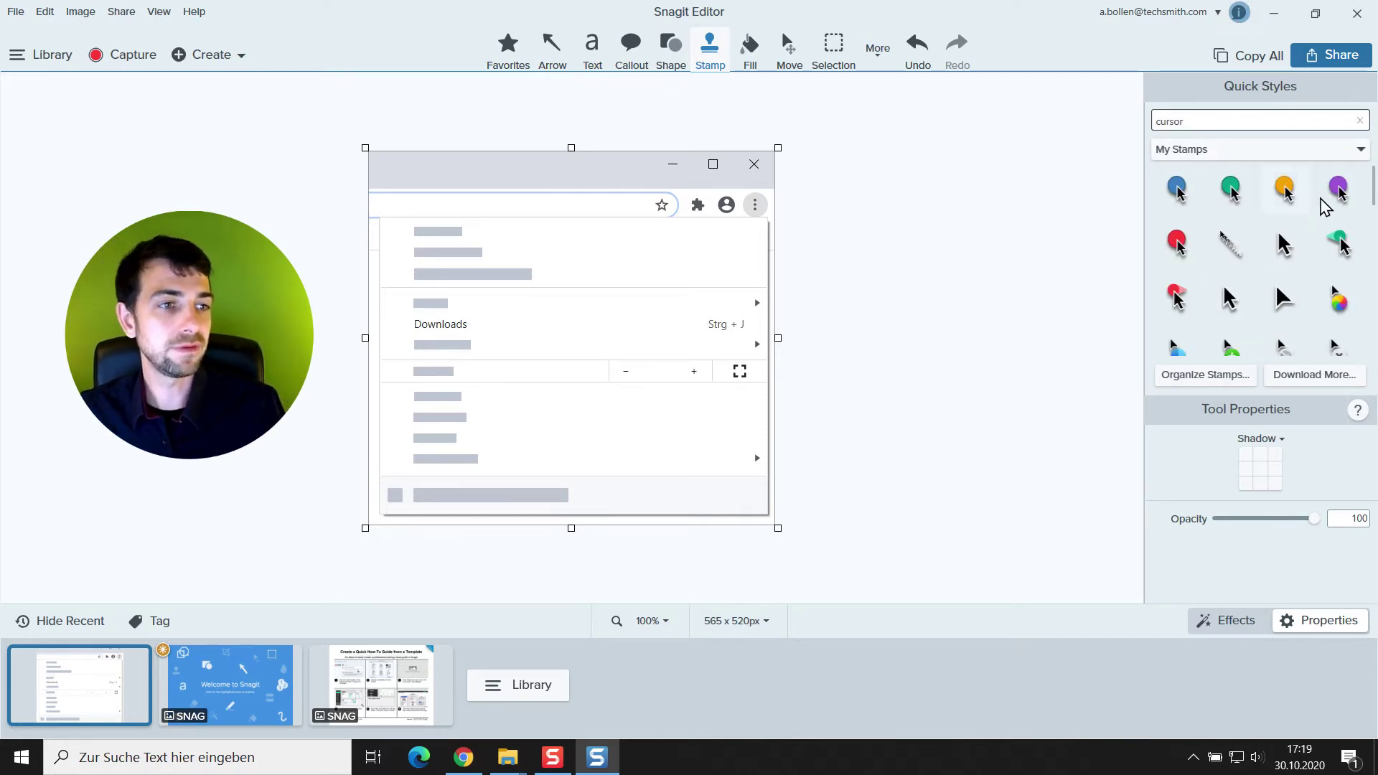
{"action": "left_click_drag", "start_coordinate": [1371, 197], "coordinate": [1371, 321]}
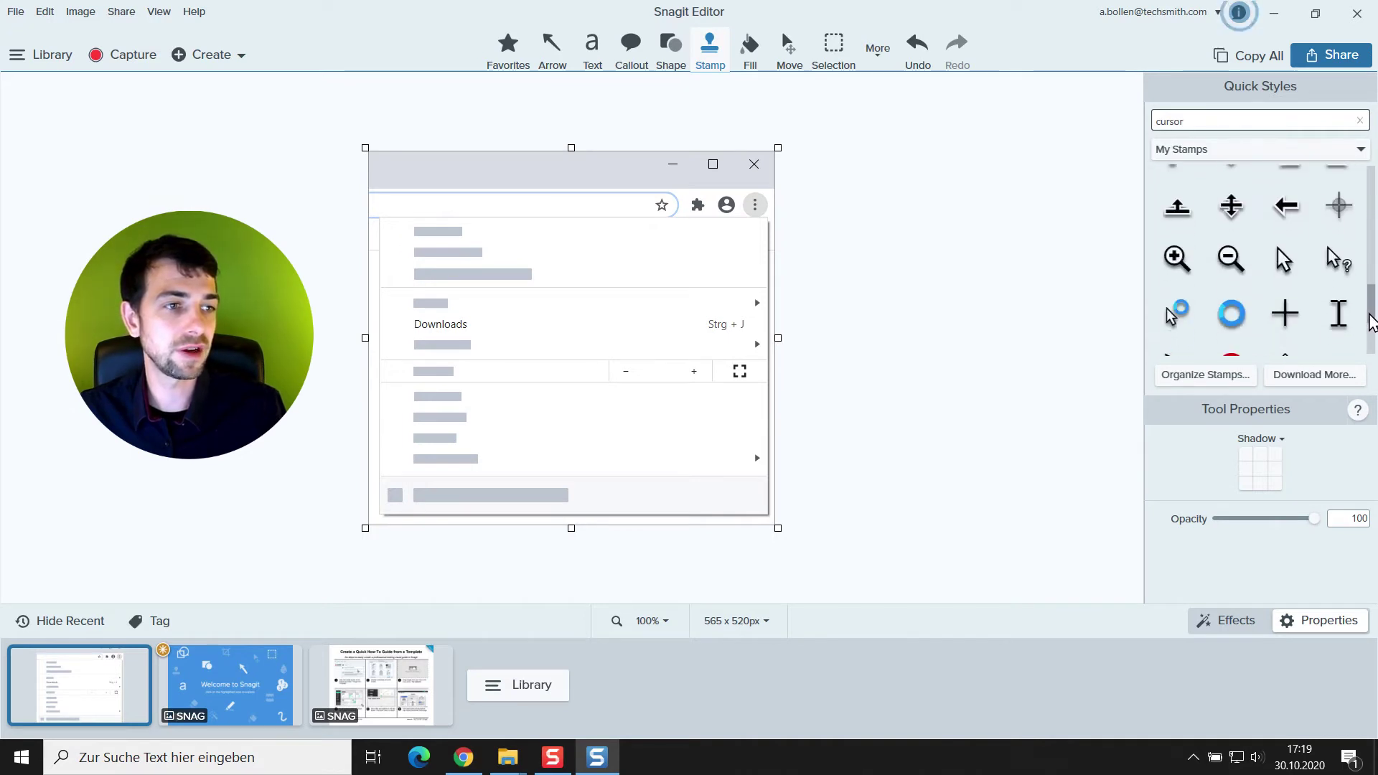
{"action": "left_click", "coordinate": [1283, 262]}
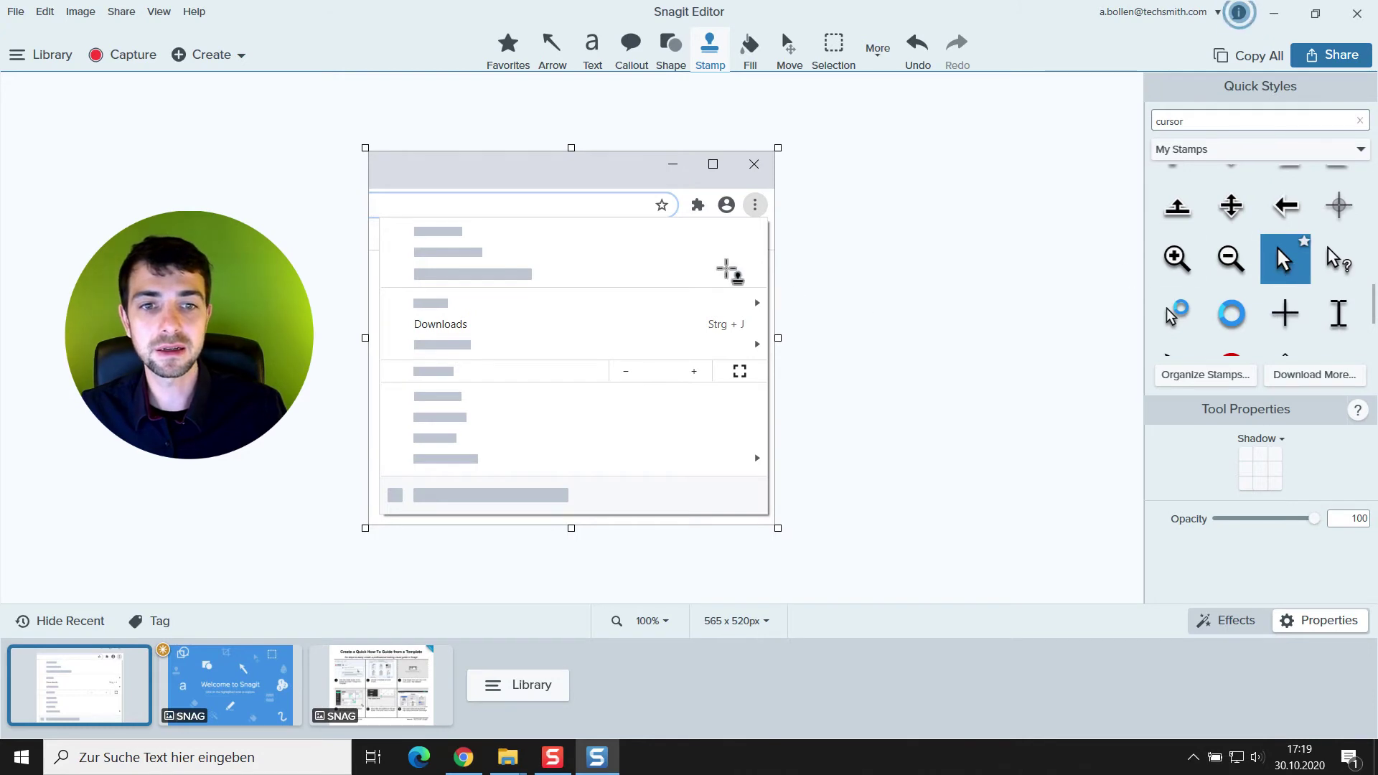
Step: Place the arrow pointer stamp just after the Downloads entry, enlarge it slightly and nudge it closer to the text
{"action": "left_click", "coordinate": [486, 331]}
{"action": "left_click", "coordinate": [484, 330]}
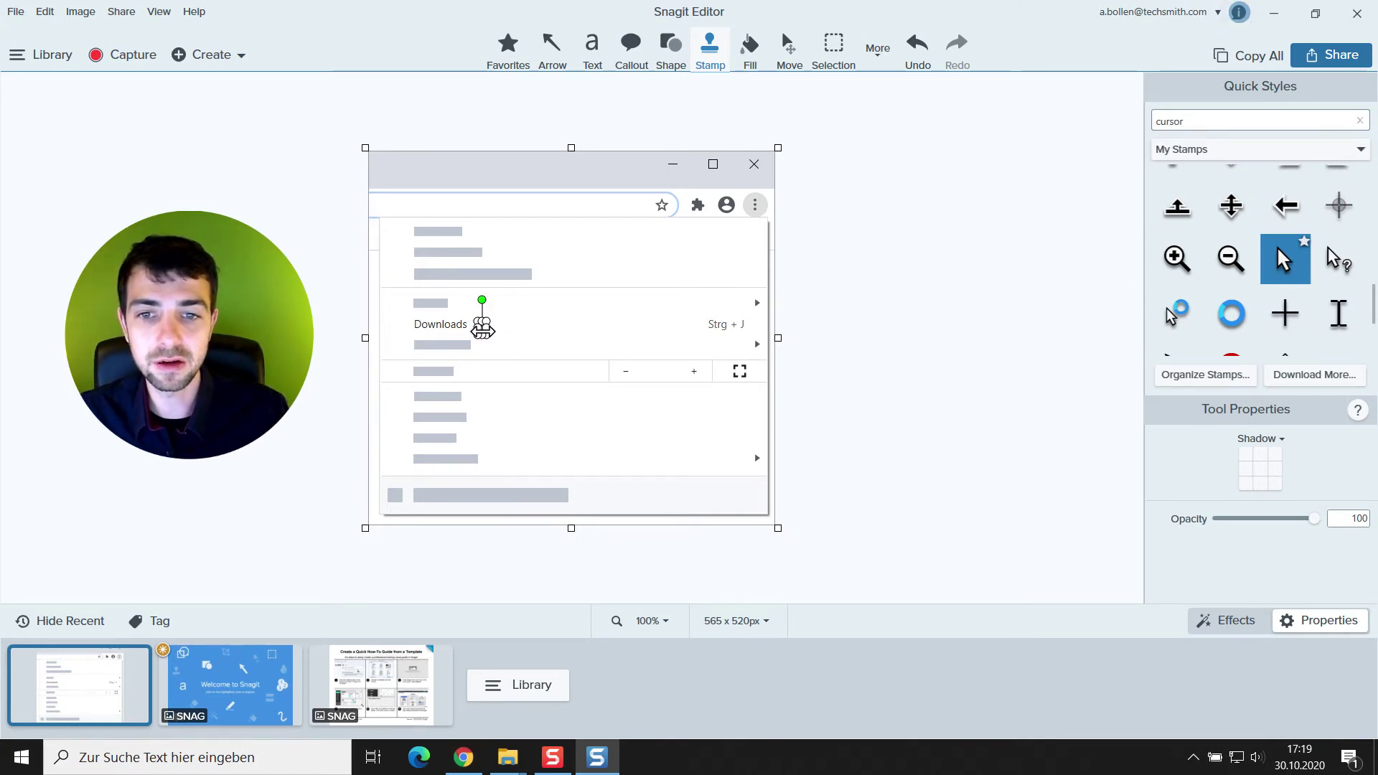
{"action": "left_click_drag", "start_coordinate": [486, 333], "coordinate": [490, 336]}
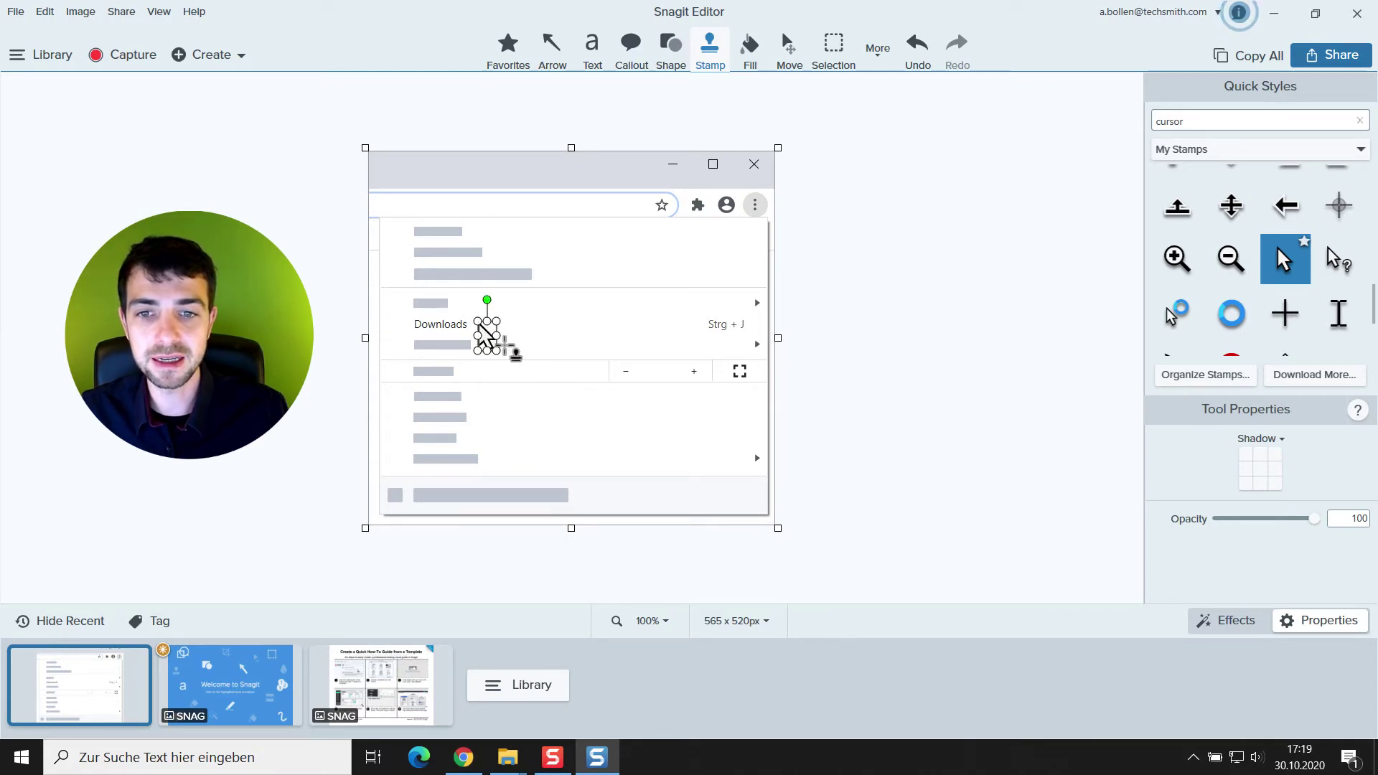
{"action": "key", "text": "Left"}
{"action": "key", "text": "Left"}
{"action": "key", "text": "Left"}
{"action": "key", "text": "Left"}
{"action": "key", "text": "Left"}
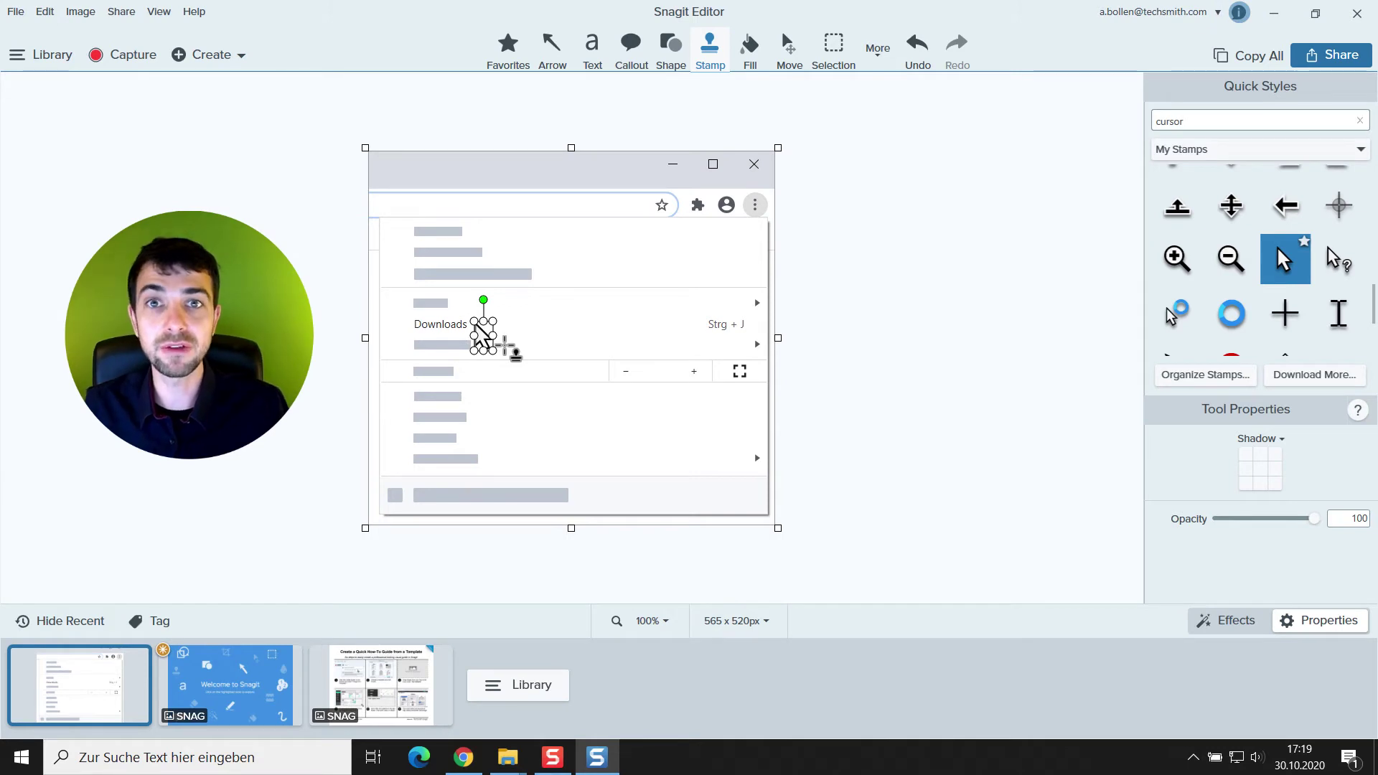
{"action": "left_click", "coordinate": [872, 339]}
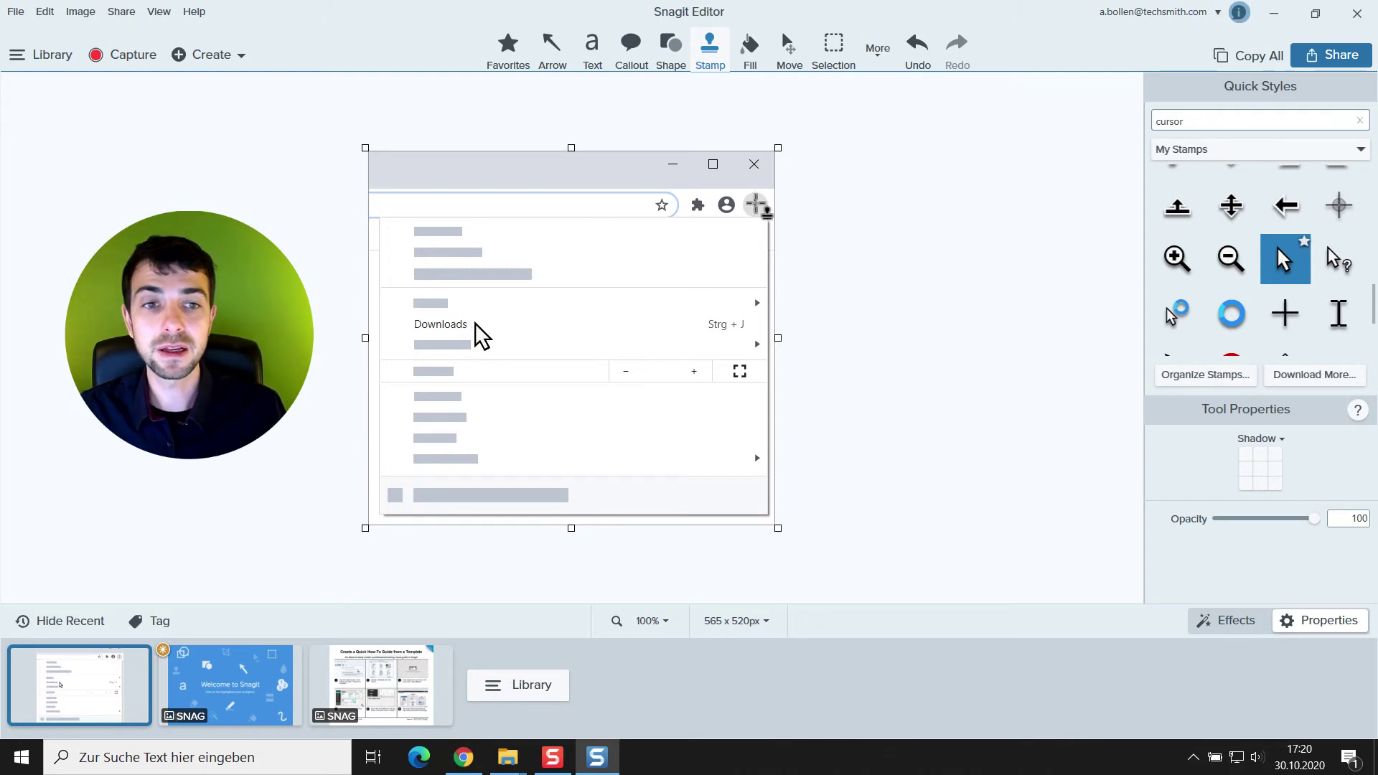
{"action": "left_click", "coordinate": [482, 331]}
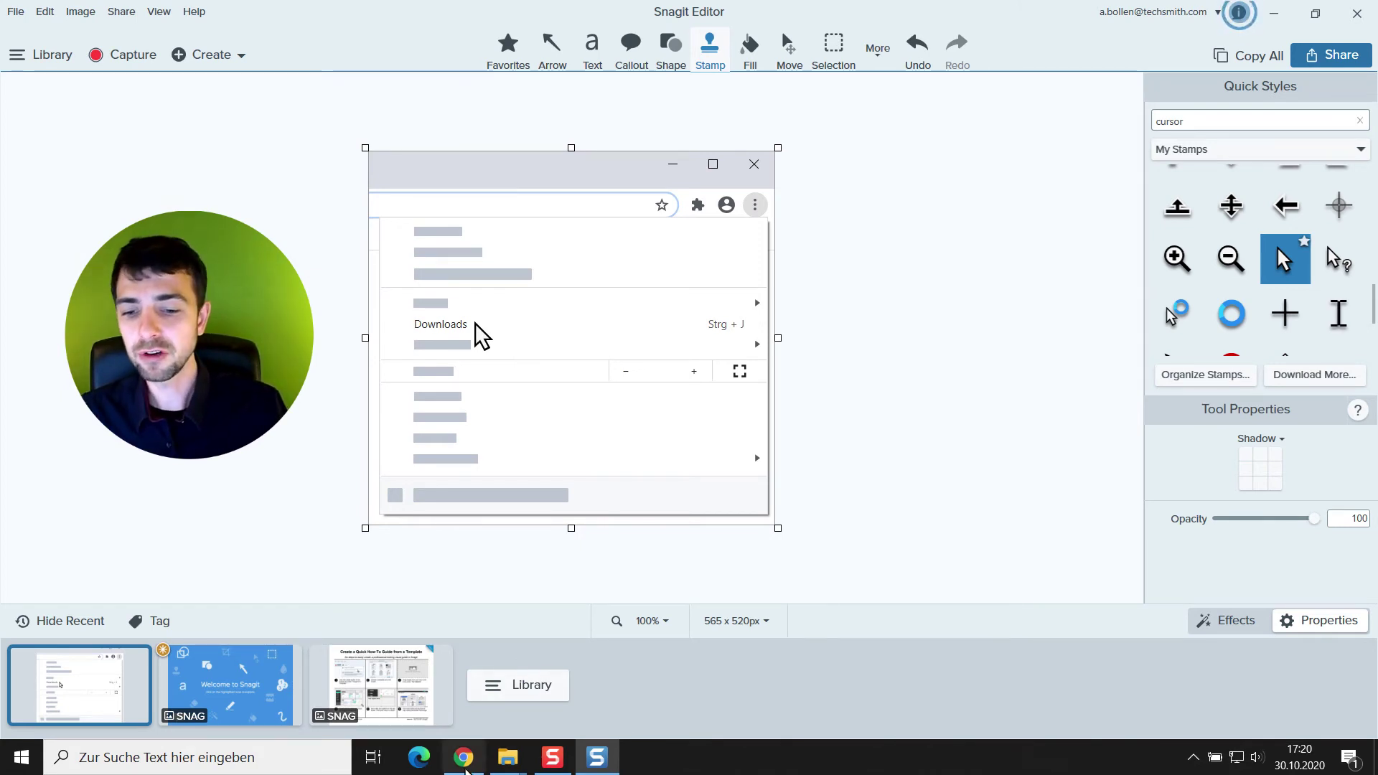
Step: Switch to Chrome and capture a 1212 x 696 px region of the Fidelity Holdings page as an image
{"action": "left_click", "coordinate": [472, 764]}
{"action": "left_click", "coordinate": [252, 44]}
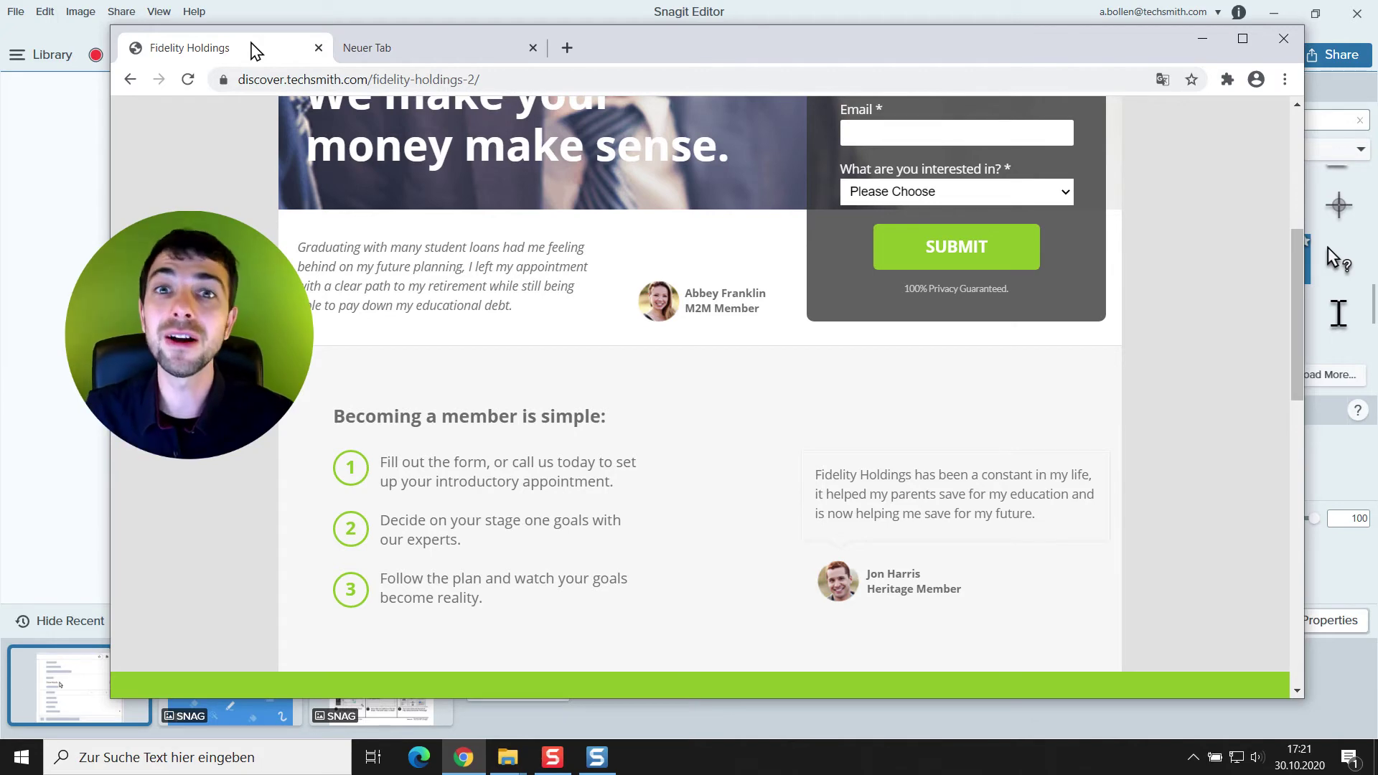
{"action": "key", "text": "Print"}
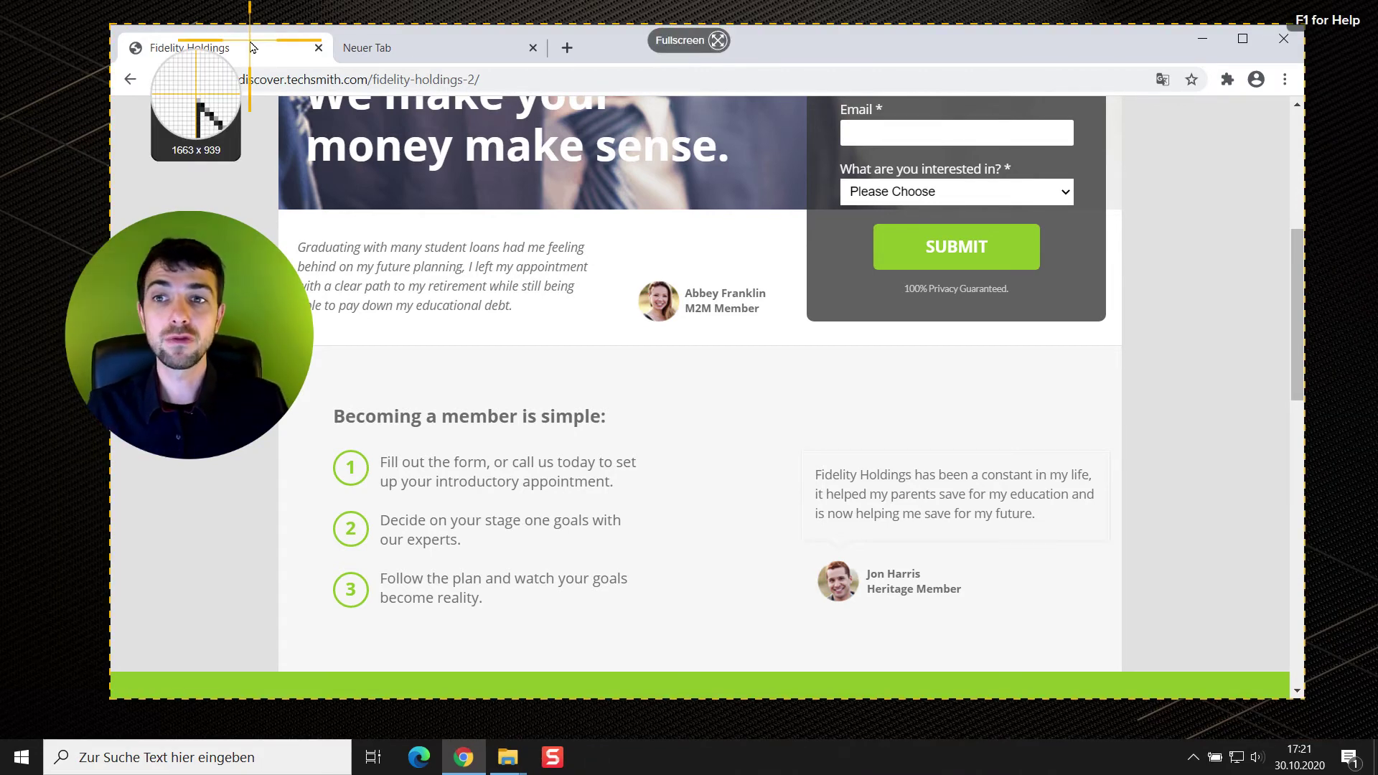
{"action": "left_click", "coordinate": [250, 48]}
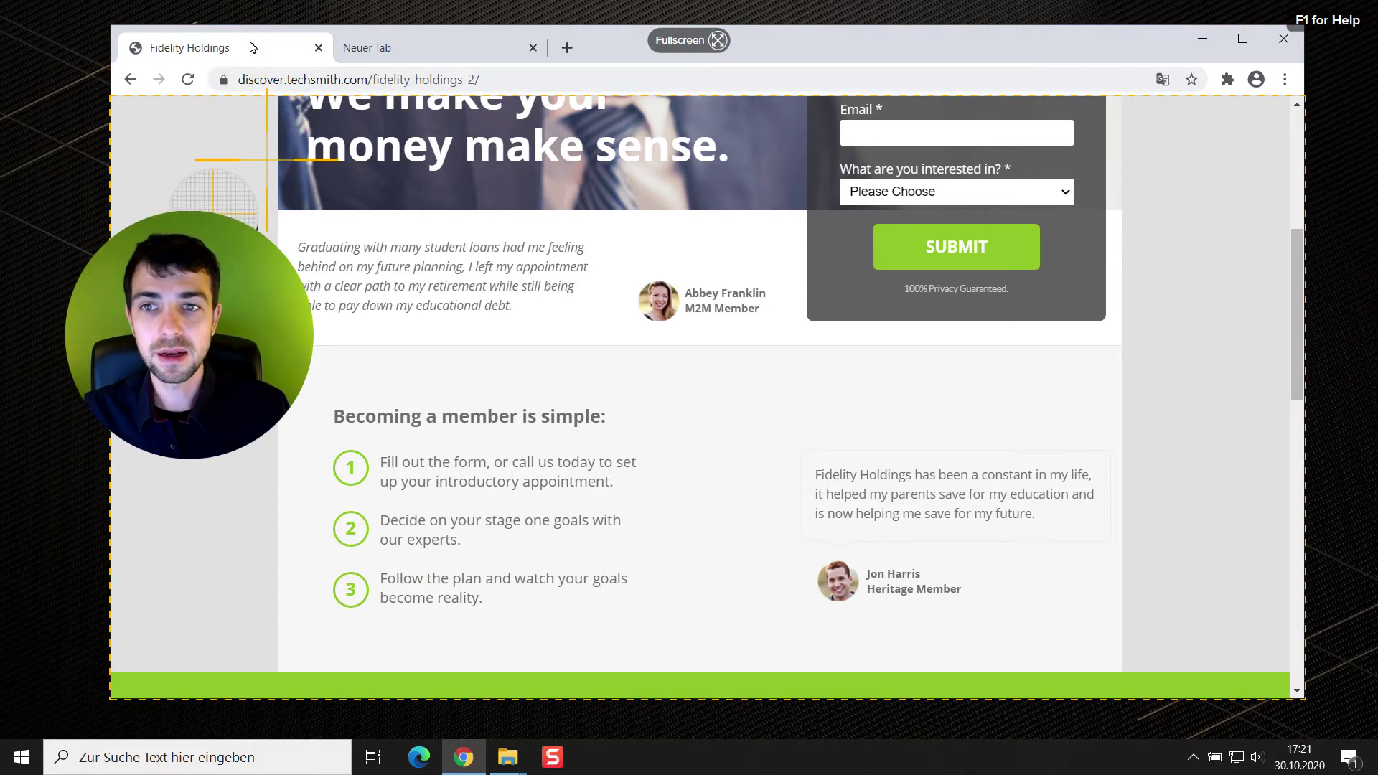
{"action": "left_click_drag", "start_coordinate": [268, 162], "coordinate": [1137, 660]}
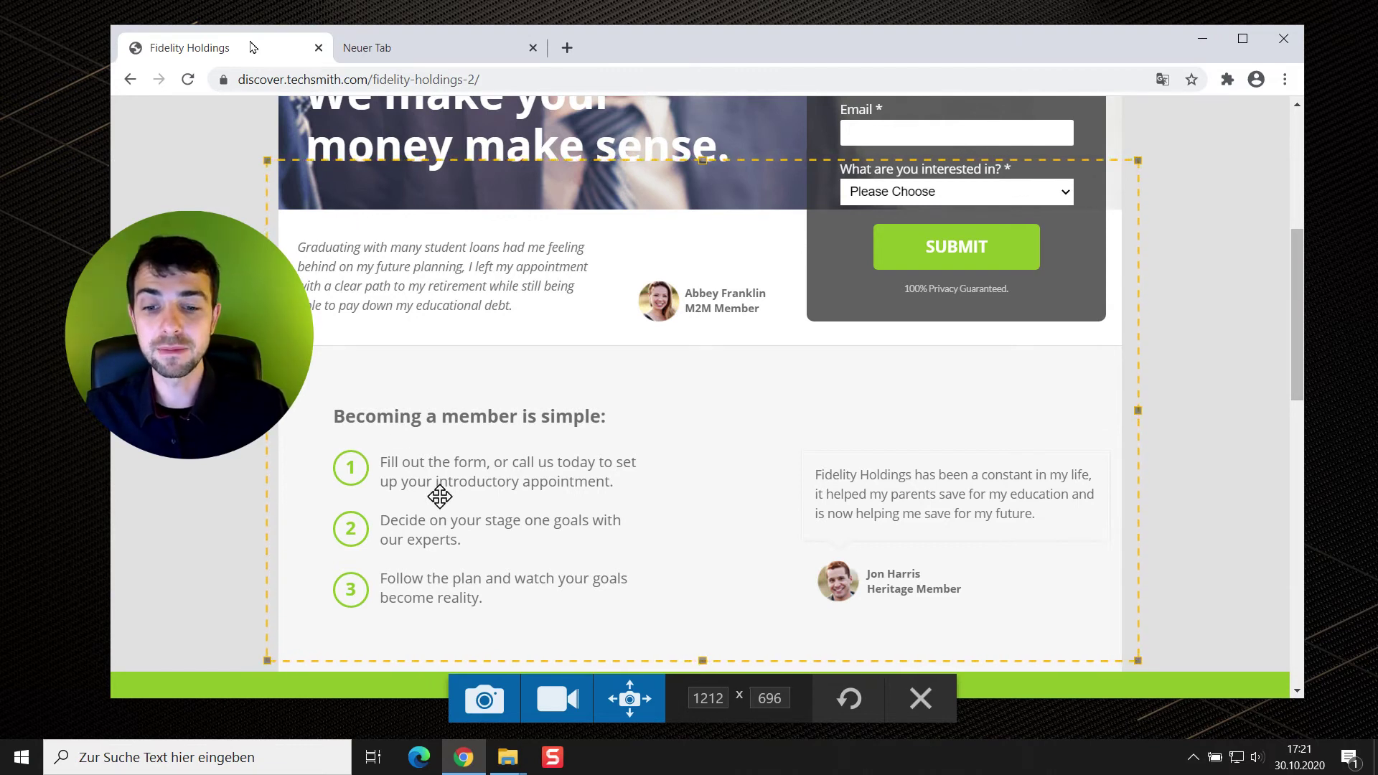
{"action": "left_click", "coordinate": [483, 699]}
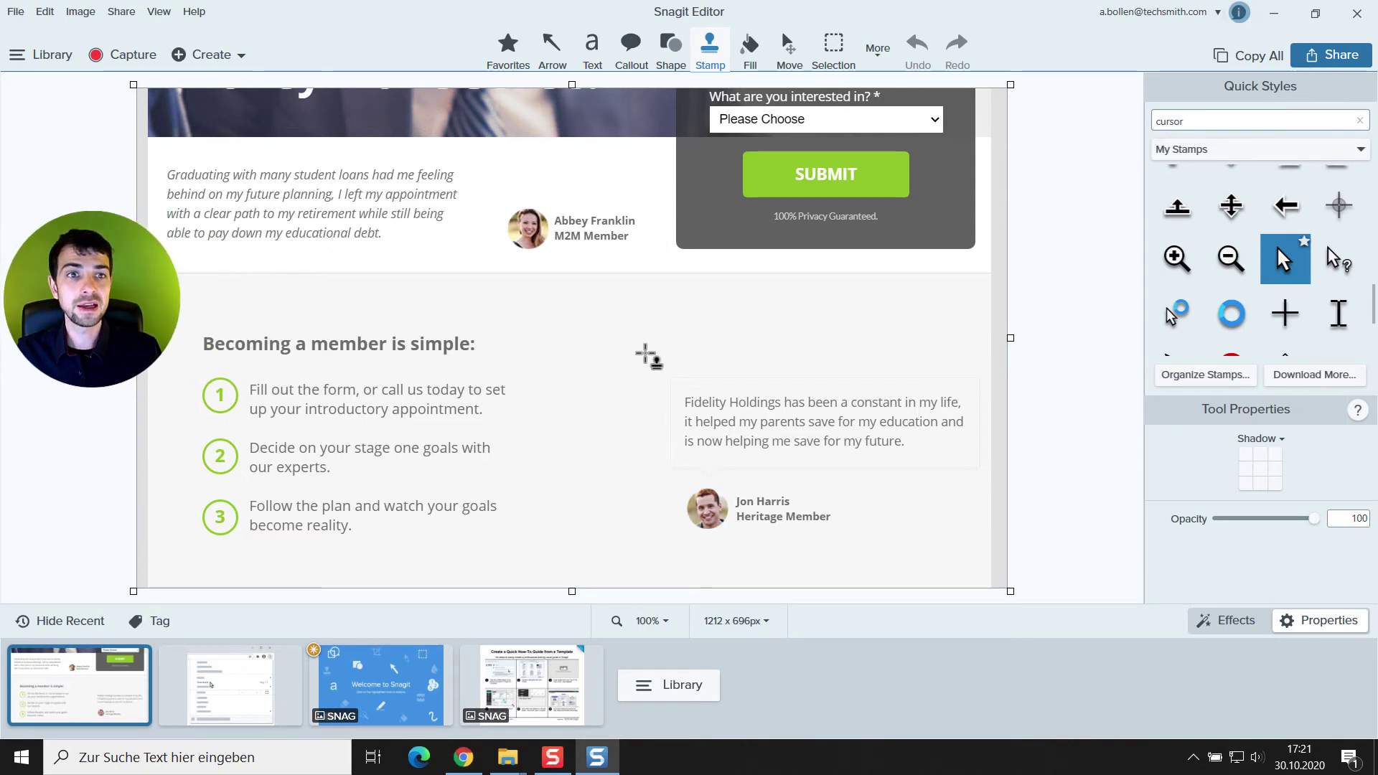
Step: Turn on Auto Simplify for the new page capture and select the green shapes over the first two step numbers
{"action": "left_click", "coordinate": [877, 51]}
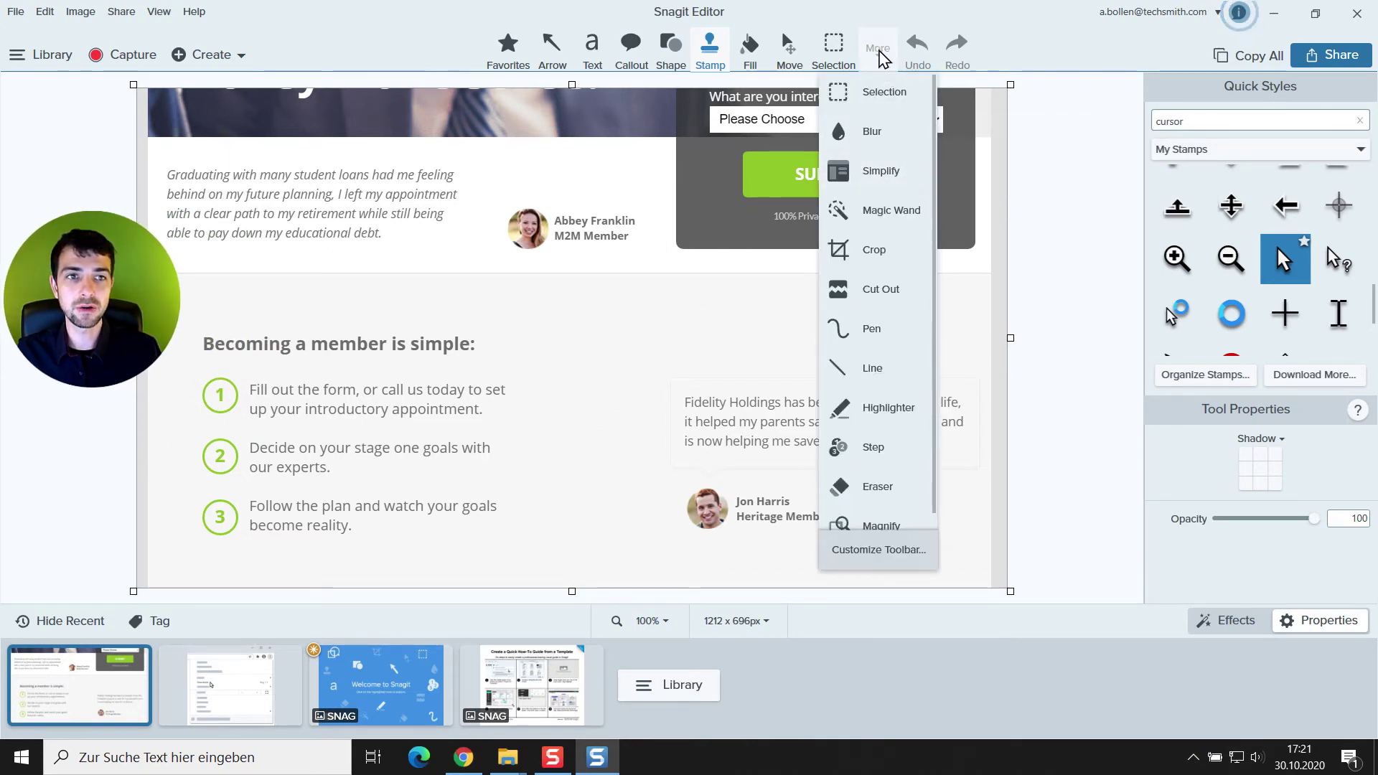
{"action": "left_click", "coordinate": [883, 172]}
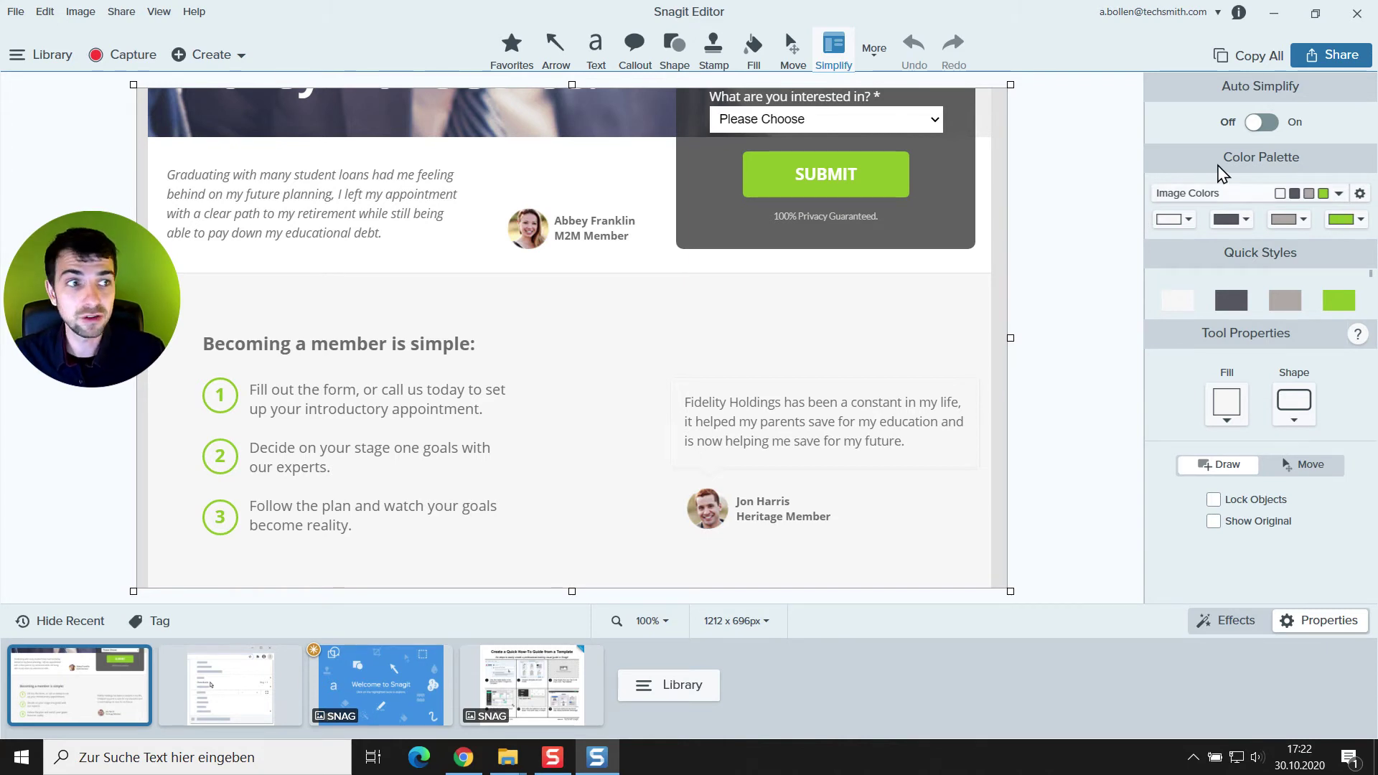
{"action": "left_click", "coordinate": [1262, 123]}
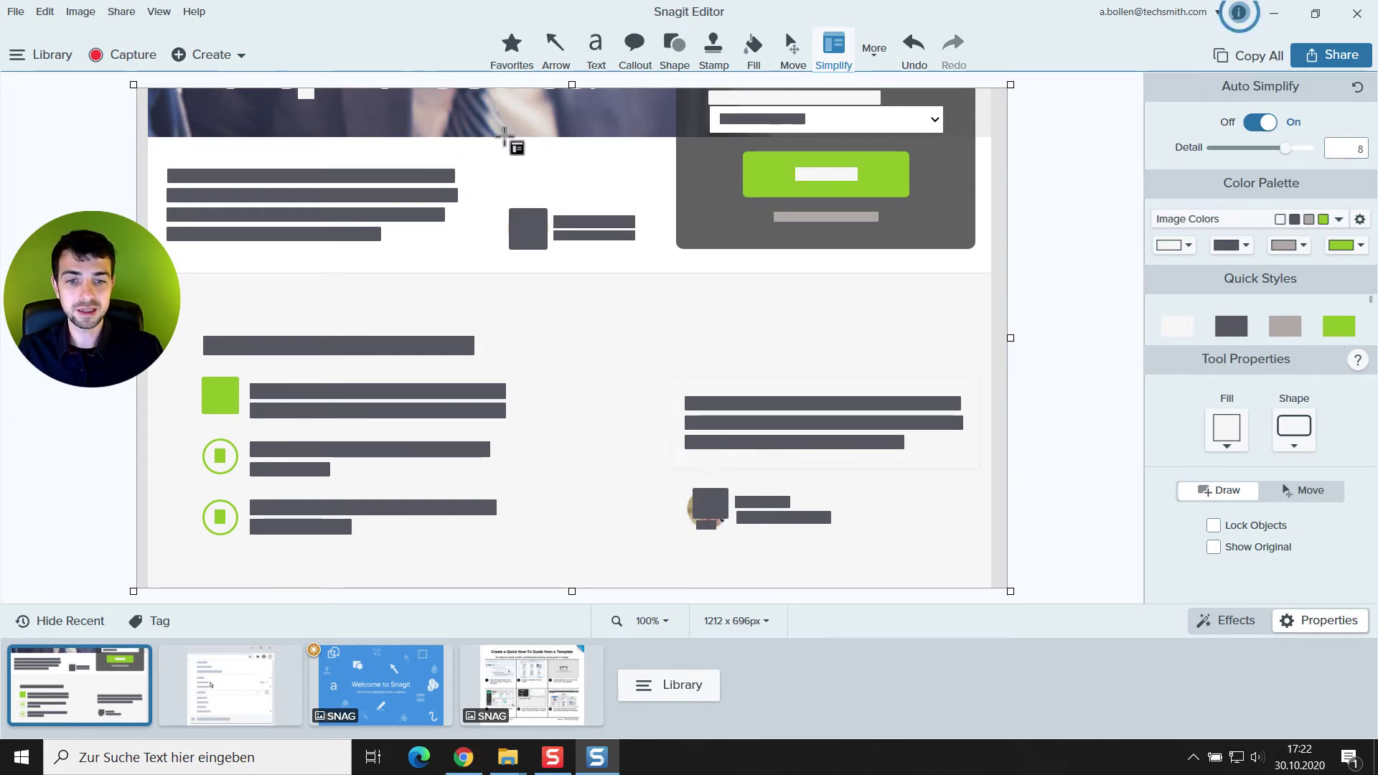
{"action": "left_click", "coordinate": [222, 396]}
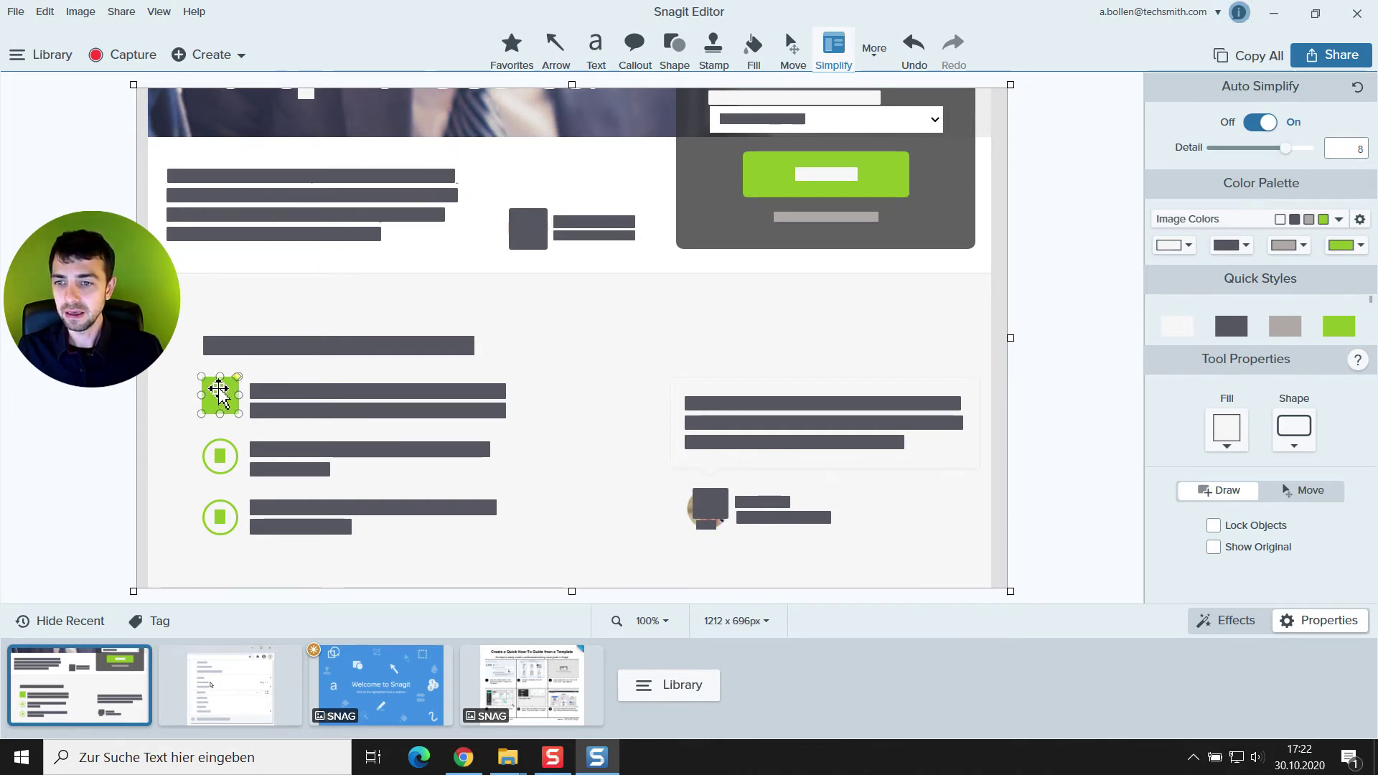
{"action": "left_click", "coordinate": [217, 426]}
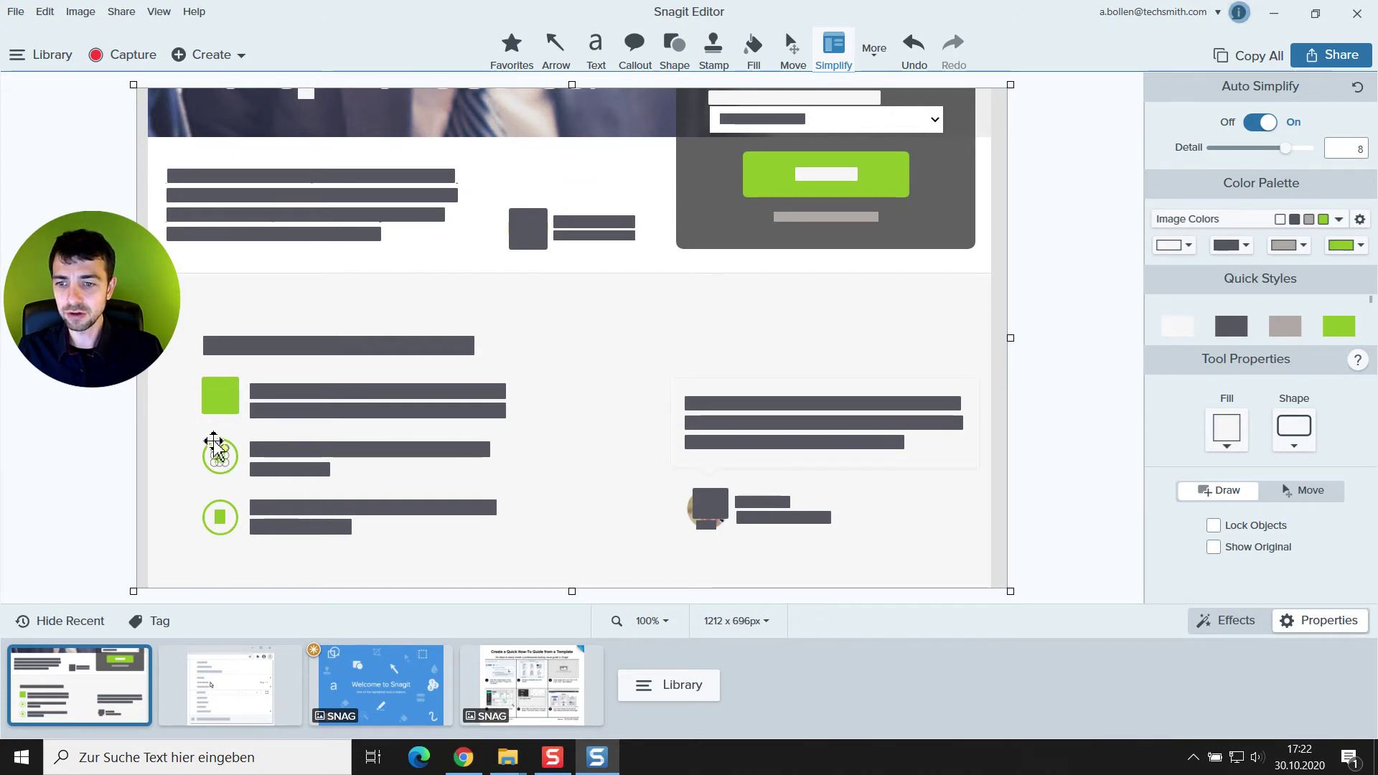
Step: Show the original image beneath the shapes and try deleting the shape over the lower member portrait
{"action": "left_click", "coordinate": [1214, 547]}
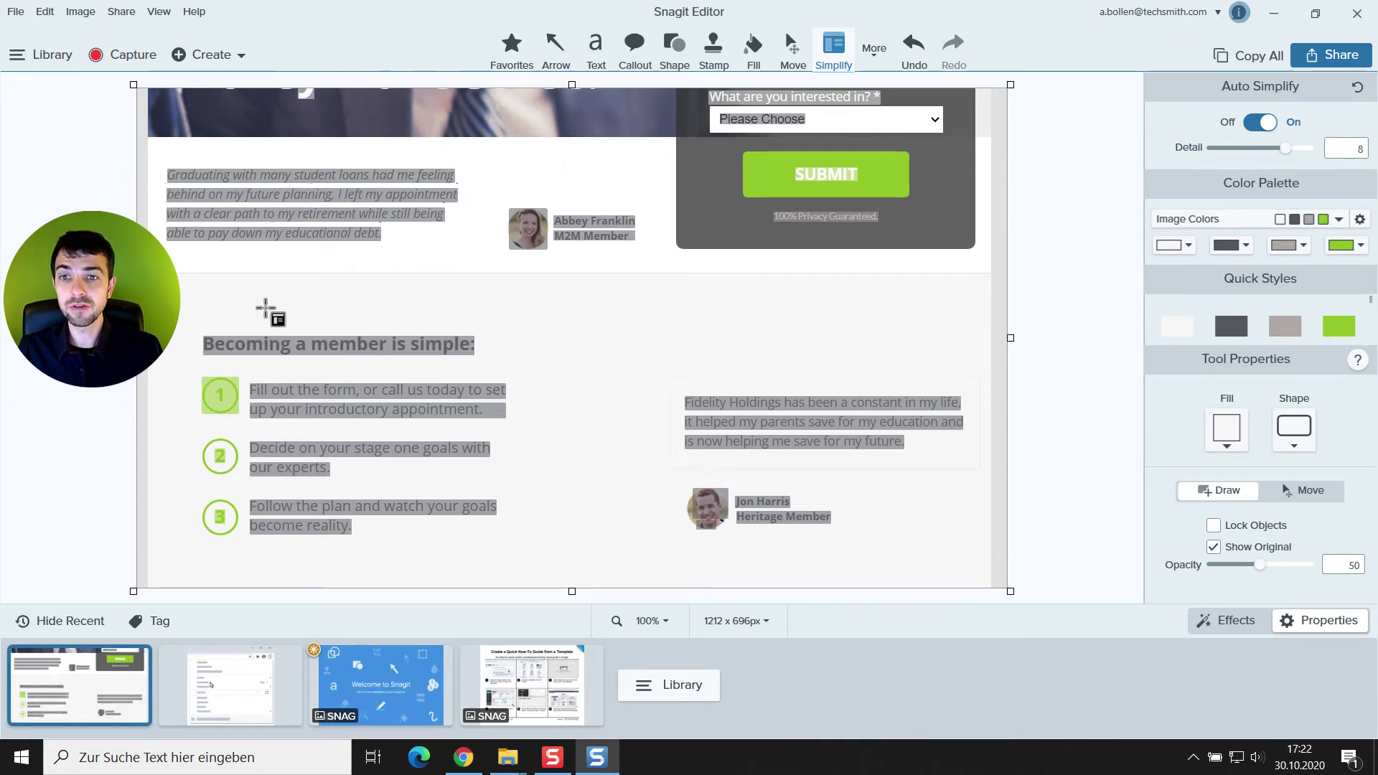
{"action": "left_click", "coordinate": [708, 502]}
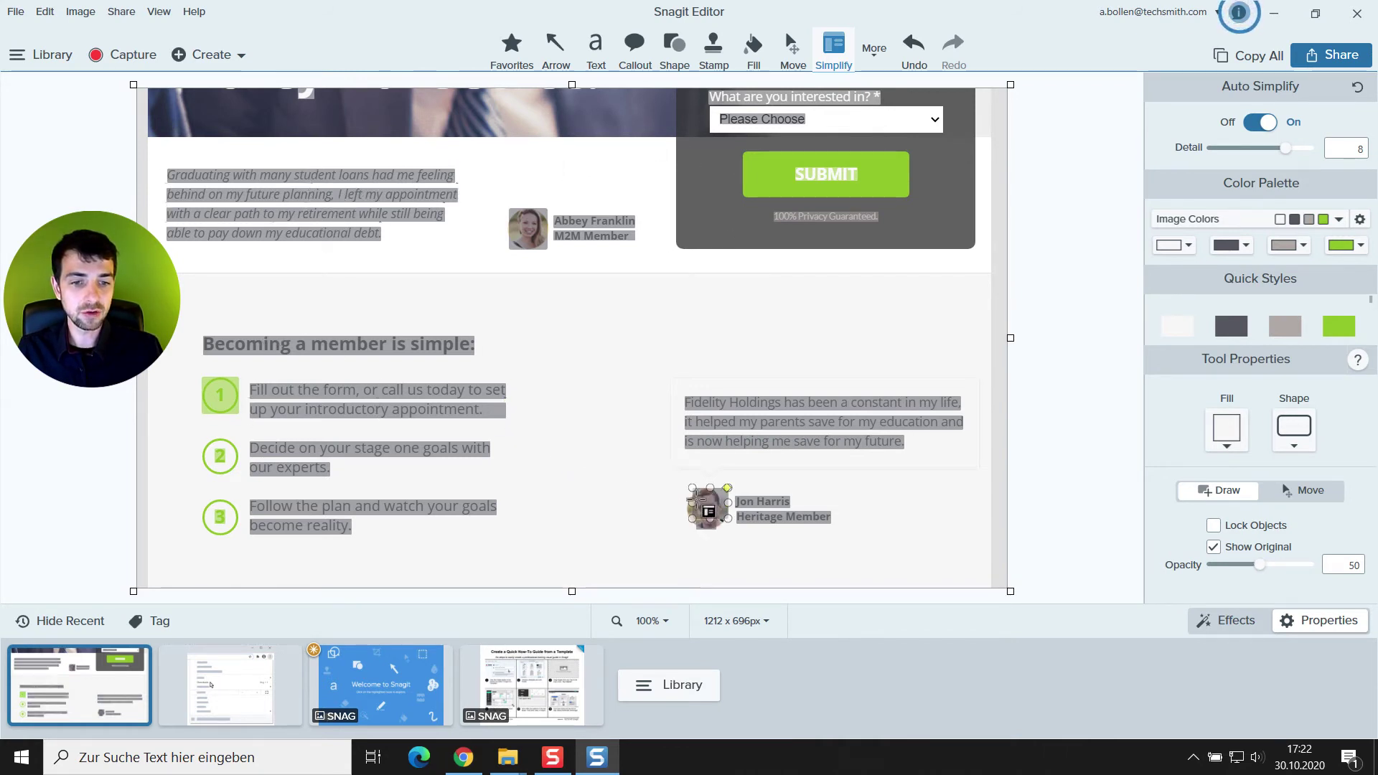
{"action": "key", "text": "Delete"}
{"action": "key", "text": "ctrl+z"}
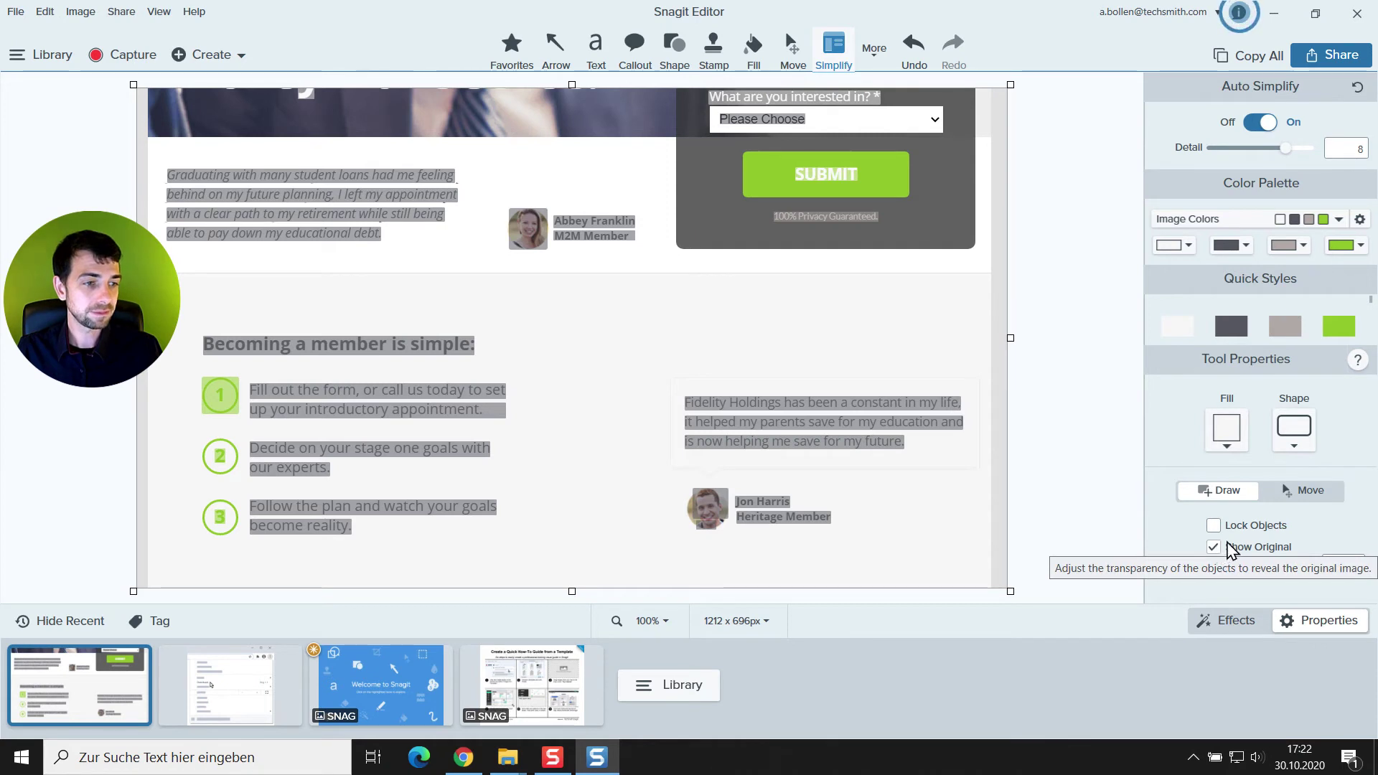
Step: Switch Simplify to Move mode and delete the shapes covering both member portraits
{"action": "left_click", "coordinate": [1308, 493]}
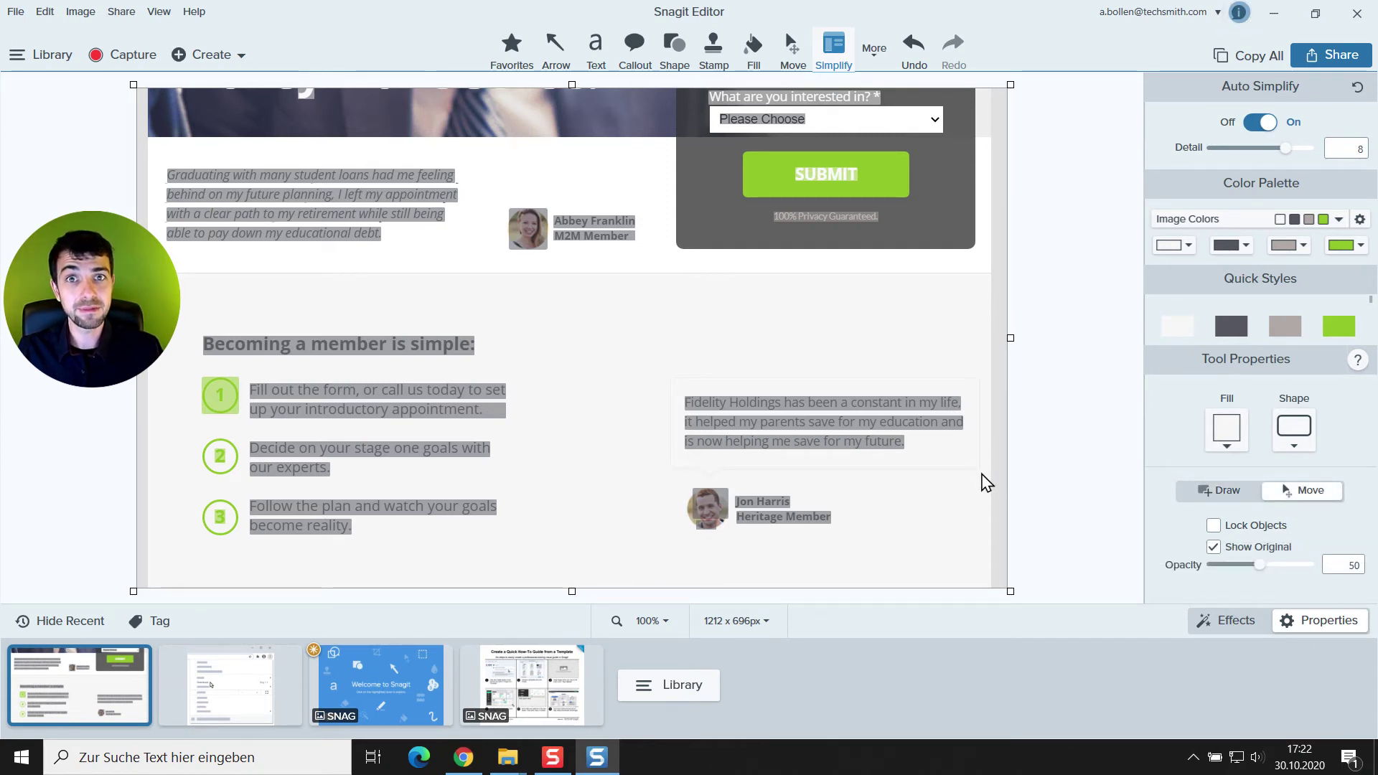
{"action": "left_click_drag", "start_coordinate": [647, 470], "coordinate": [729, 543]}
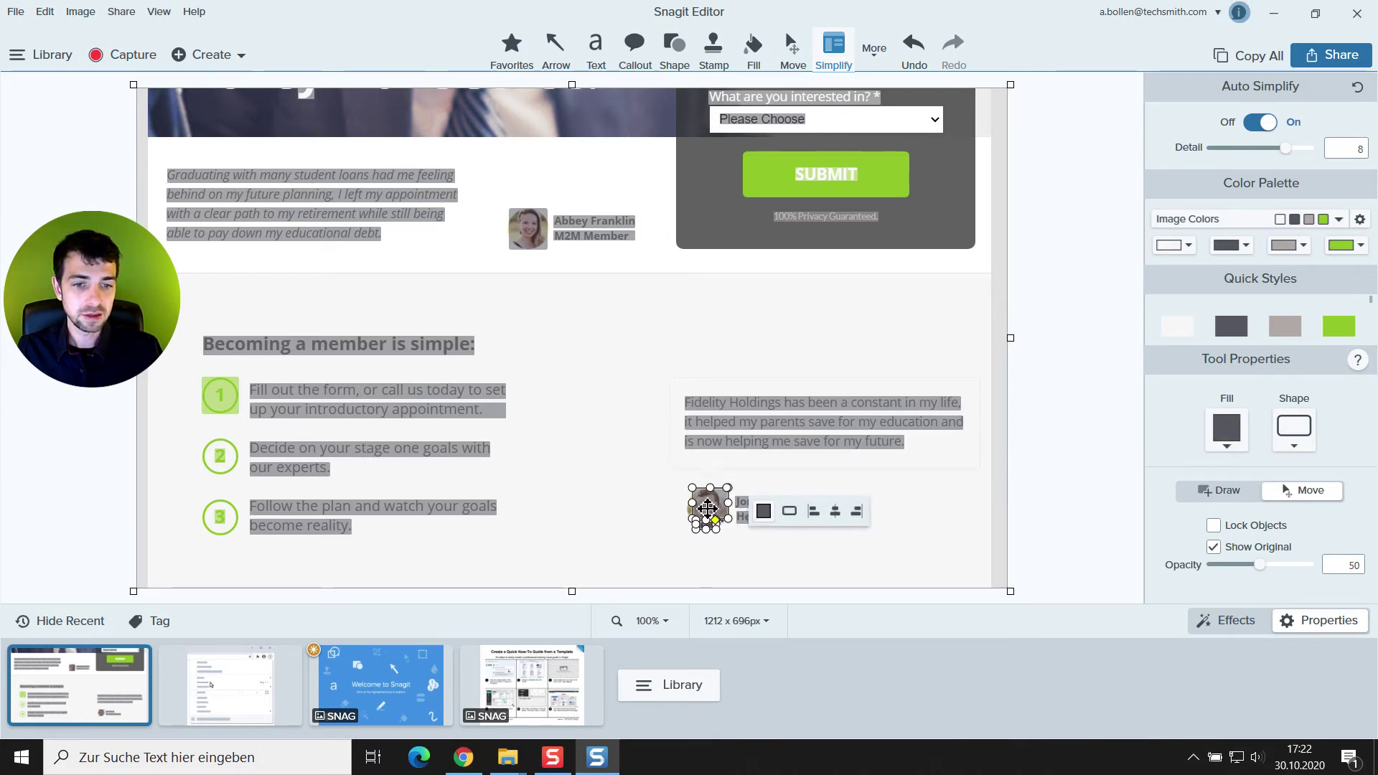
{"action": "key", "text": "Escape"}
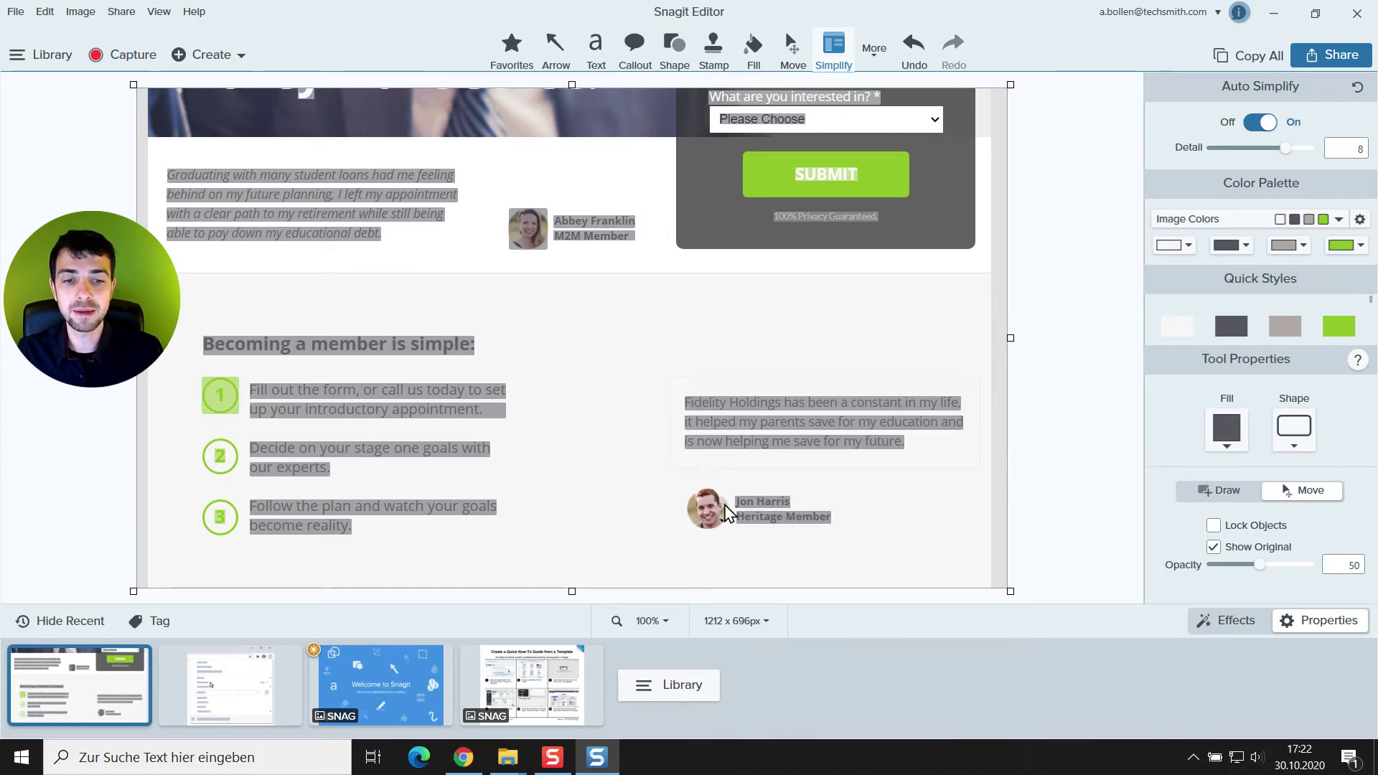
{"action": "left_click", "coordinate": [522, 237]}
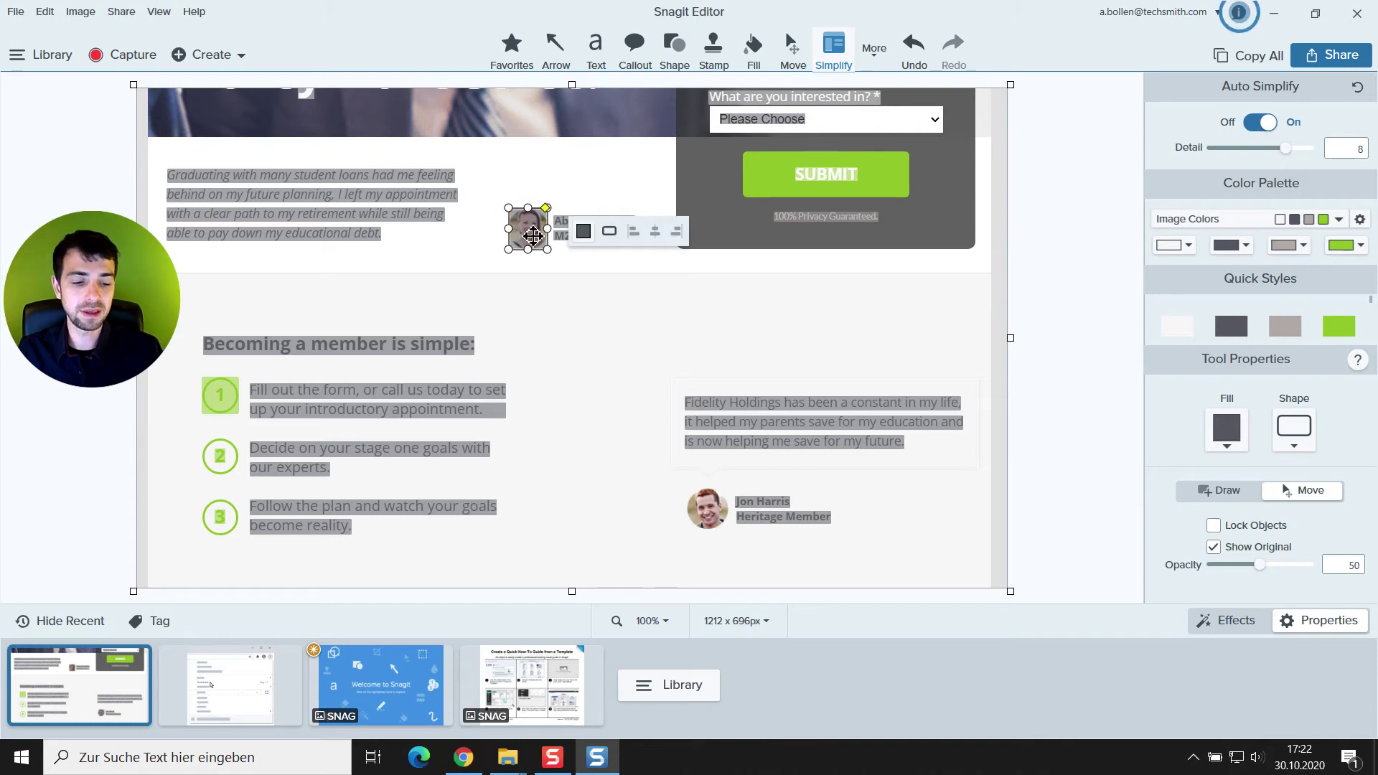
{"action": "key", "text": "Delete"}
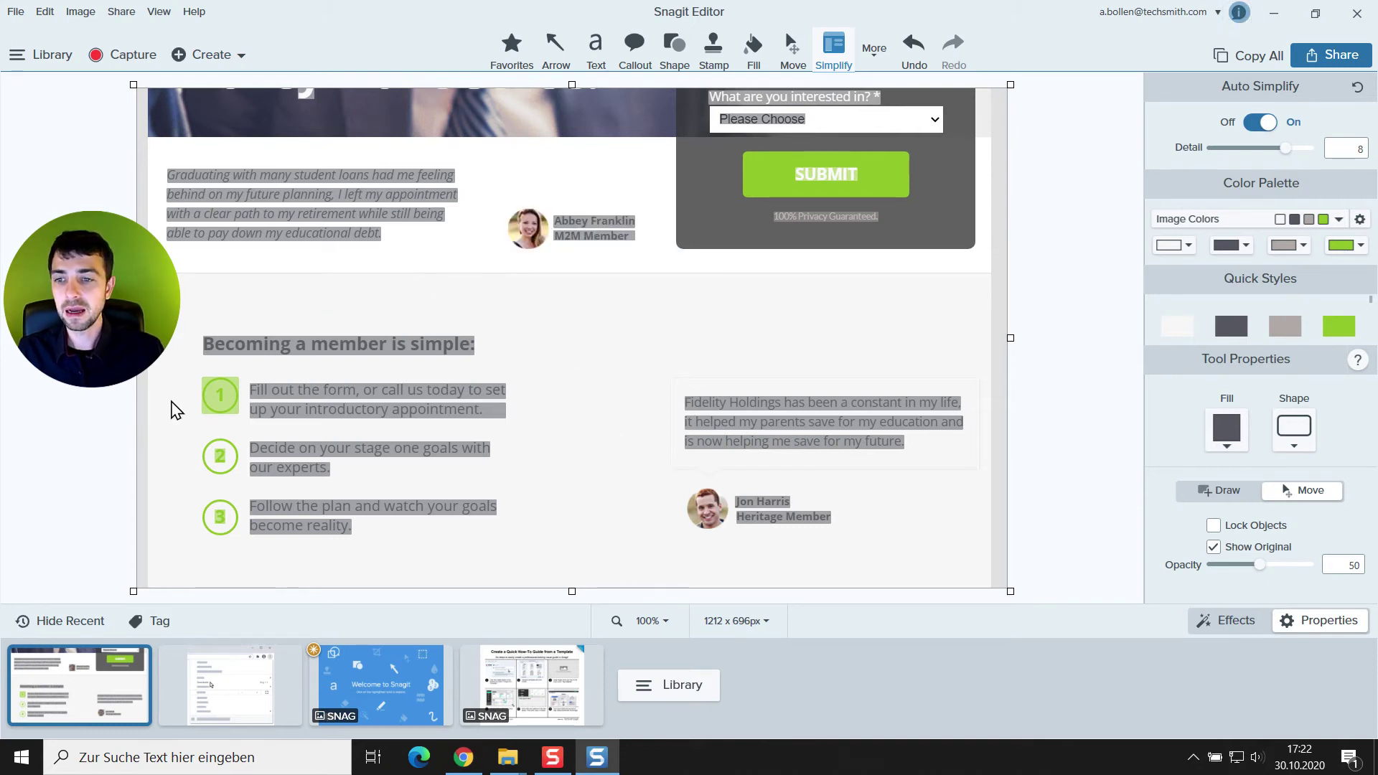
Step: Delete the green shapes covering the step numbers 1 to 3 and hide the original image again
{"action": "left_click_drag", "start_coordinate": [185, 373], "coordinate": [246, 541]}
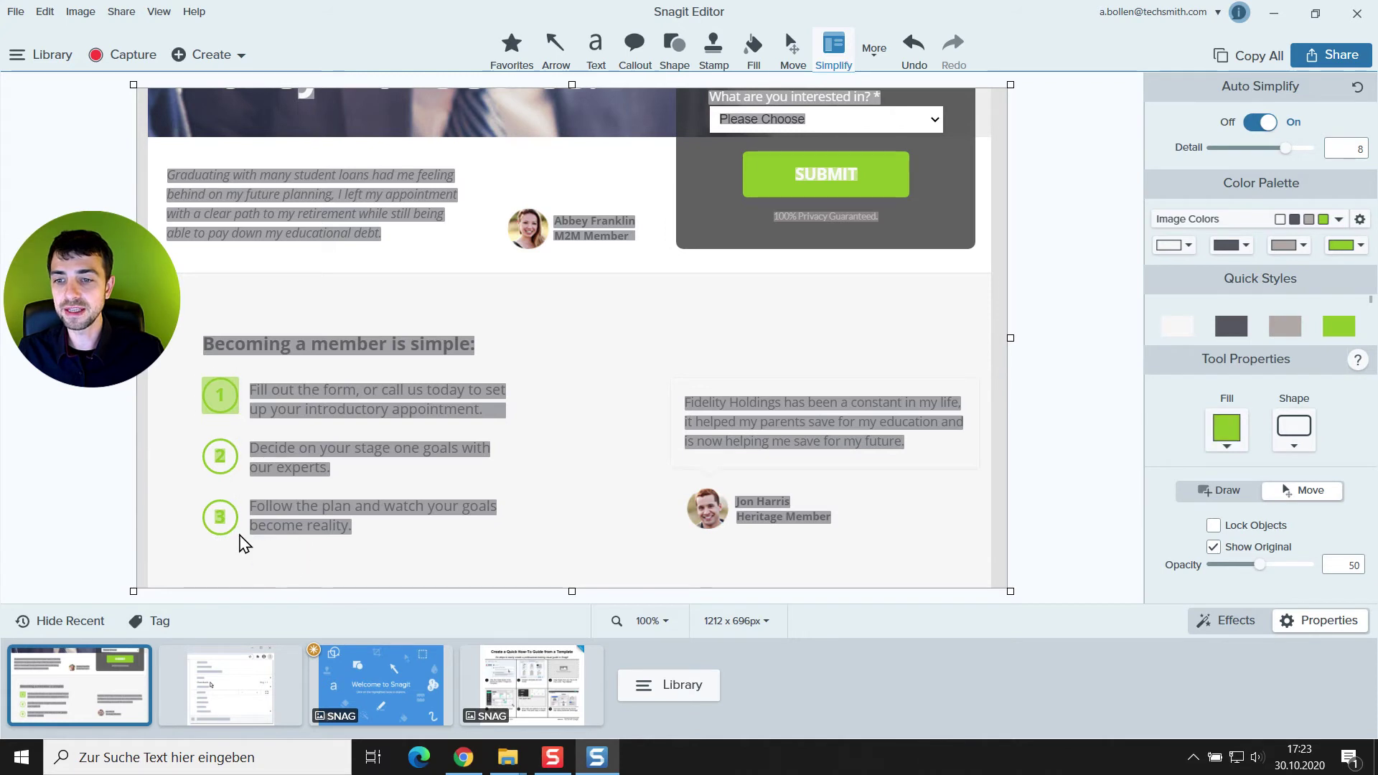
{"action": "key", "text": "Delete"}
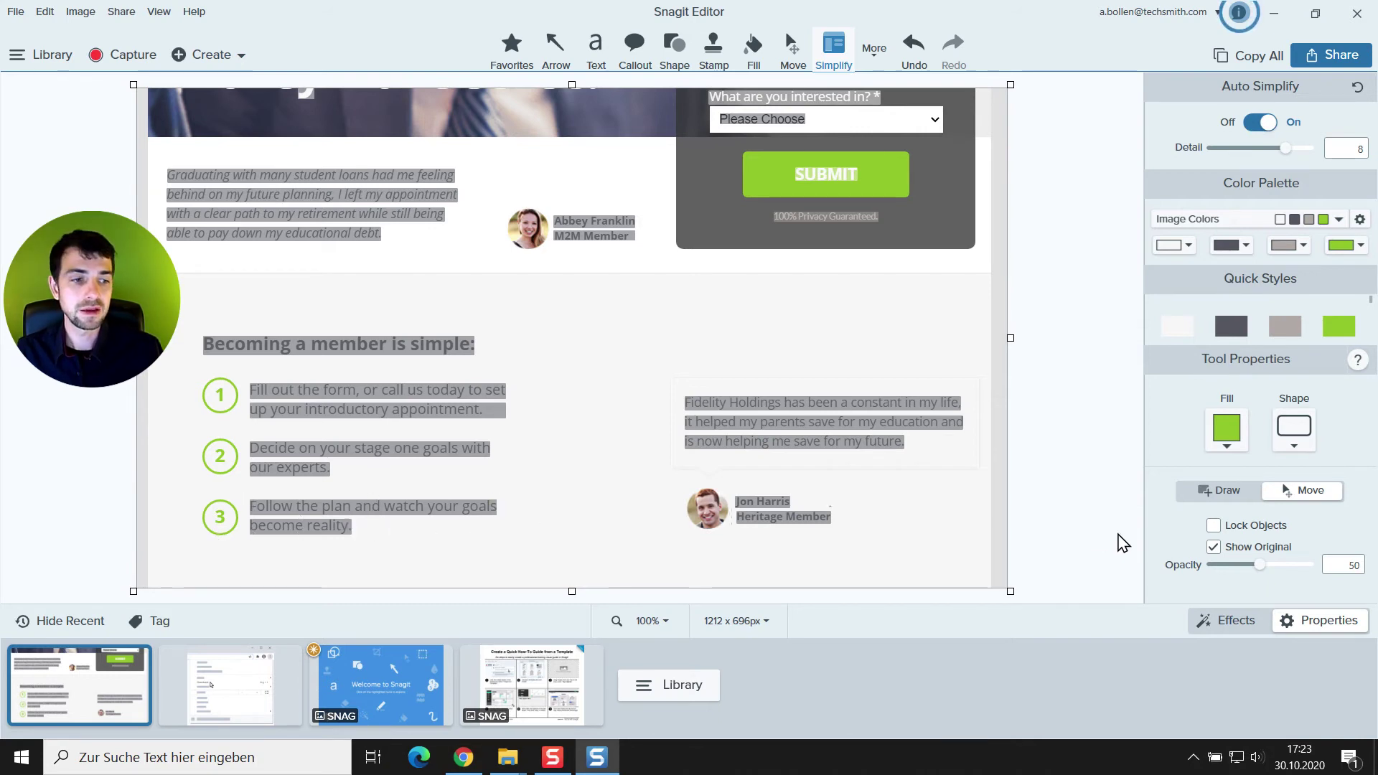
{"action": "left_click", "coordinate": [1213, 548]}
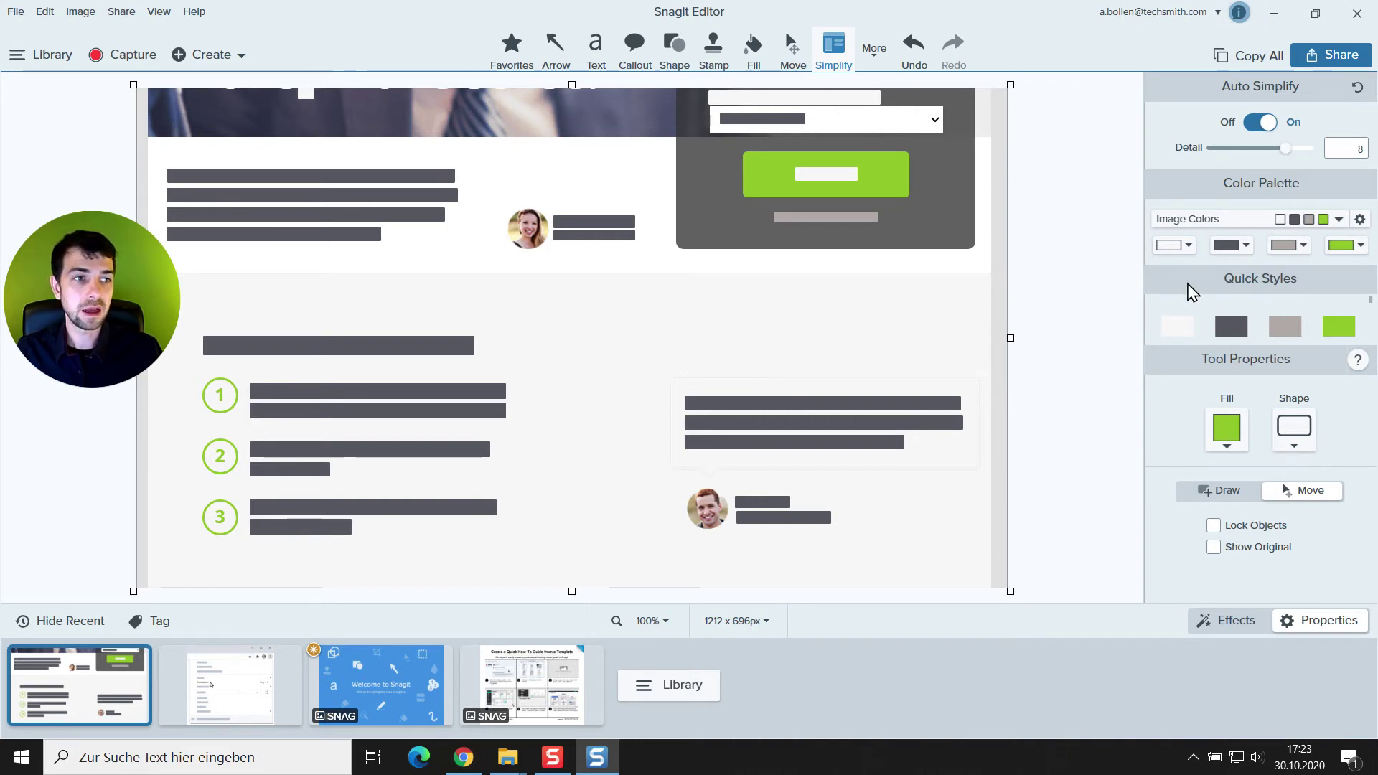
Step: Recolor the simplified shapes with the Antons Sul Palette
{"action": "left_click", "coordinate": [1338, 219]}
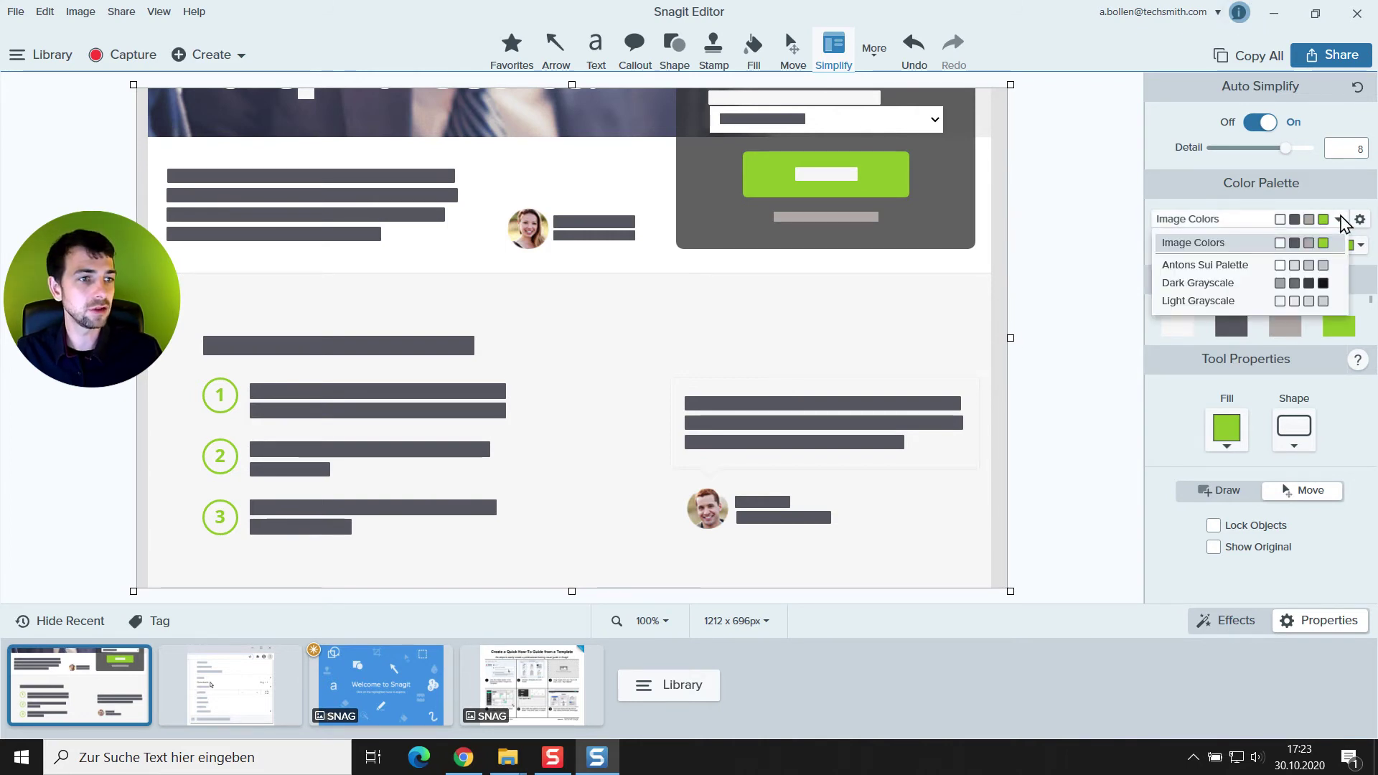
{"action": "left_click", "coordinate": [1234, 267]}
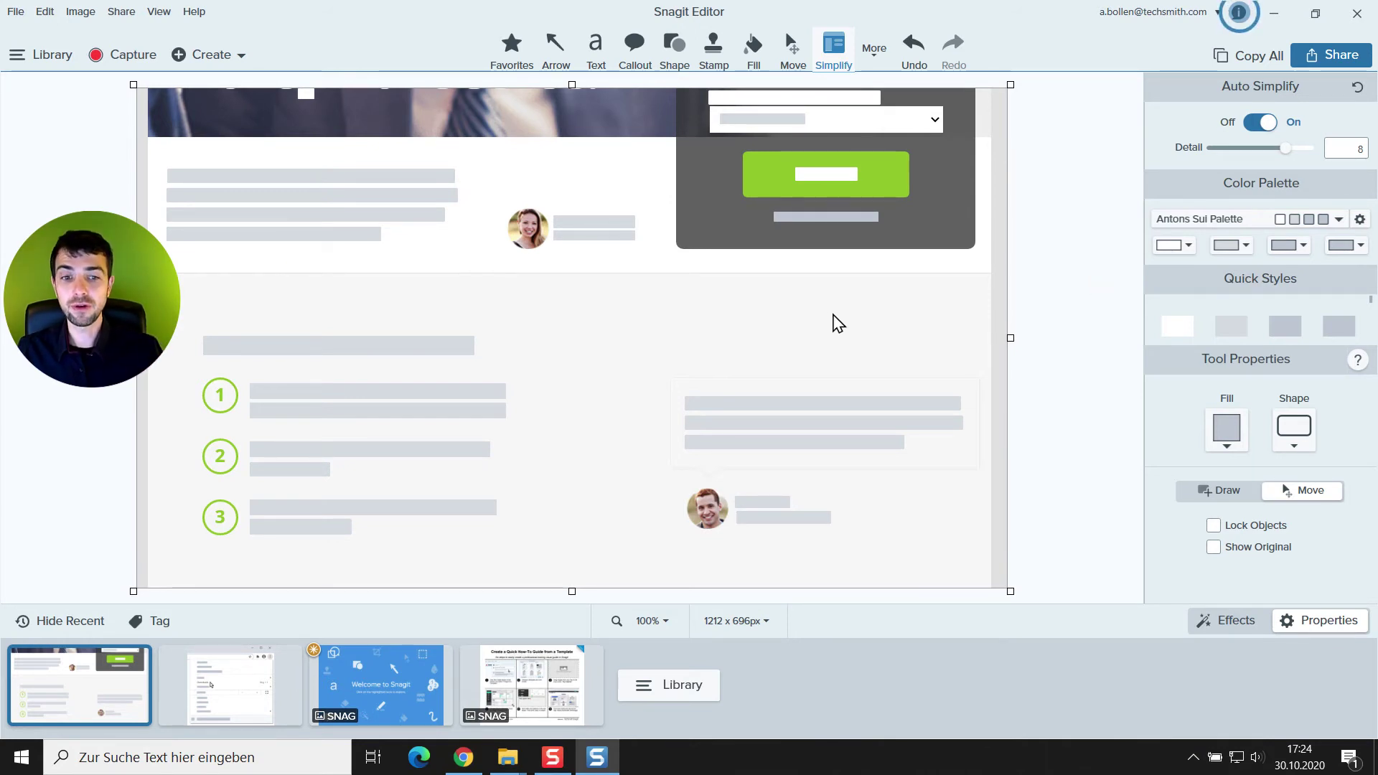
Step: Erase the text bars below the green button, above the lower portrait and beside the upper portrait using auto-filled rectangular selections
{"action": "left_click", "coordinate": [874, 50]}
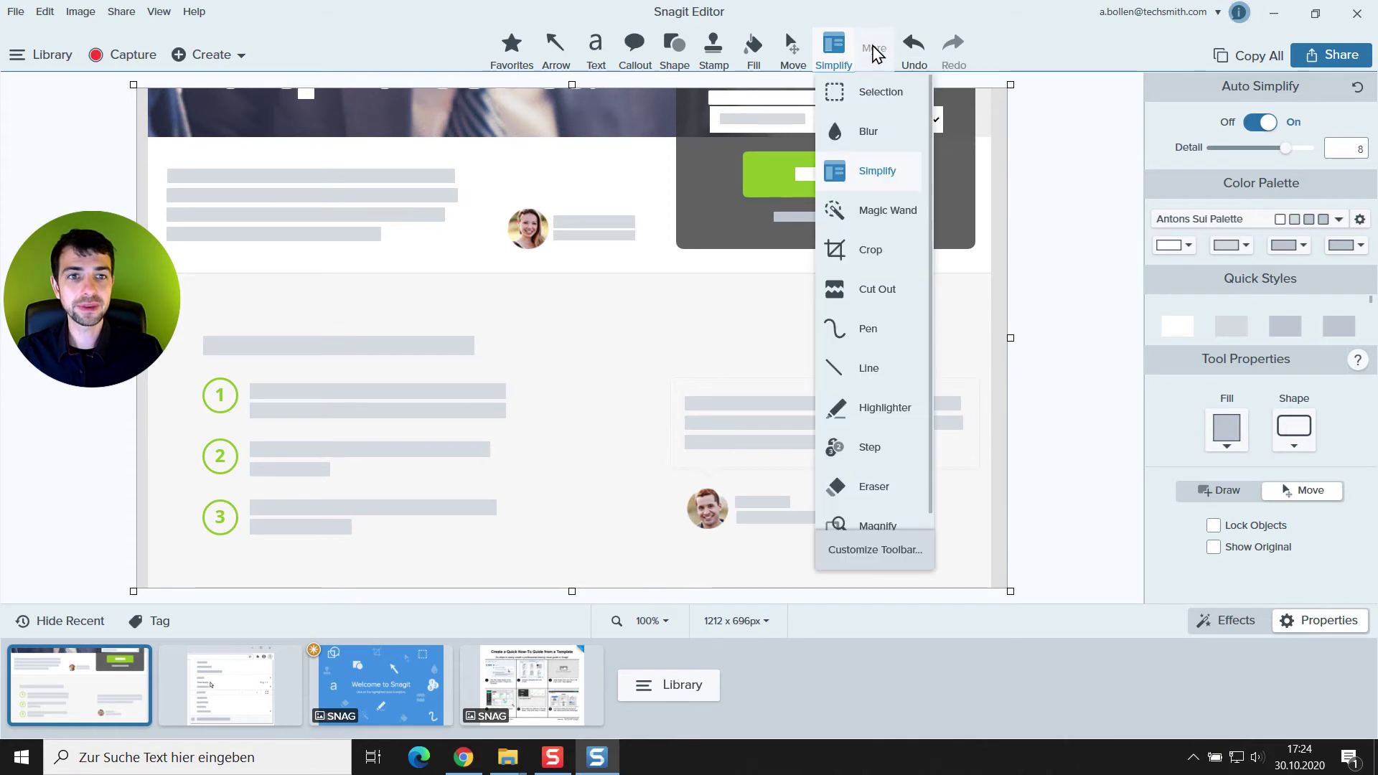
{"action": "left_click", "coordinate": [867, 91]}
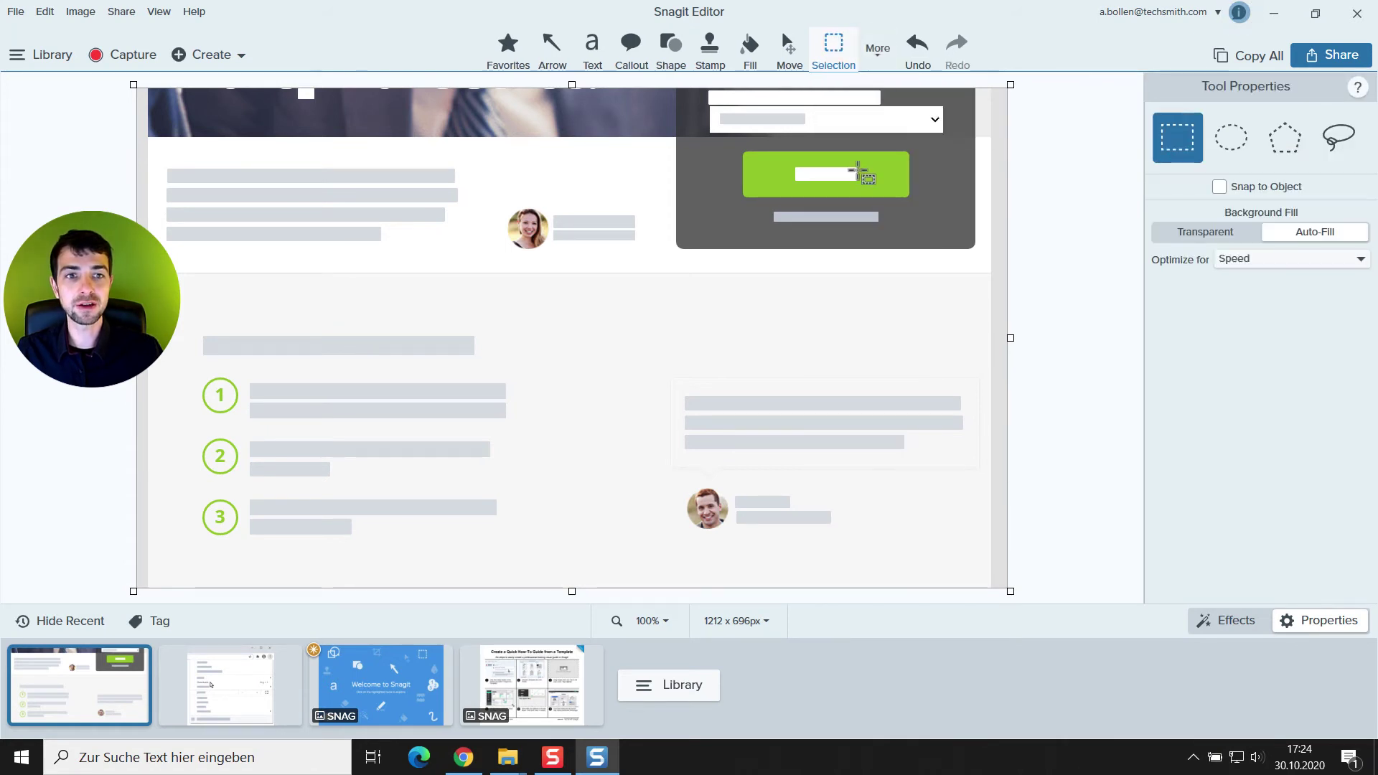
{"action": "left_click_drag", "start_coordinate": [748, 202], "coordinate": [903, 231]}
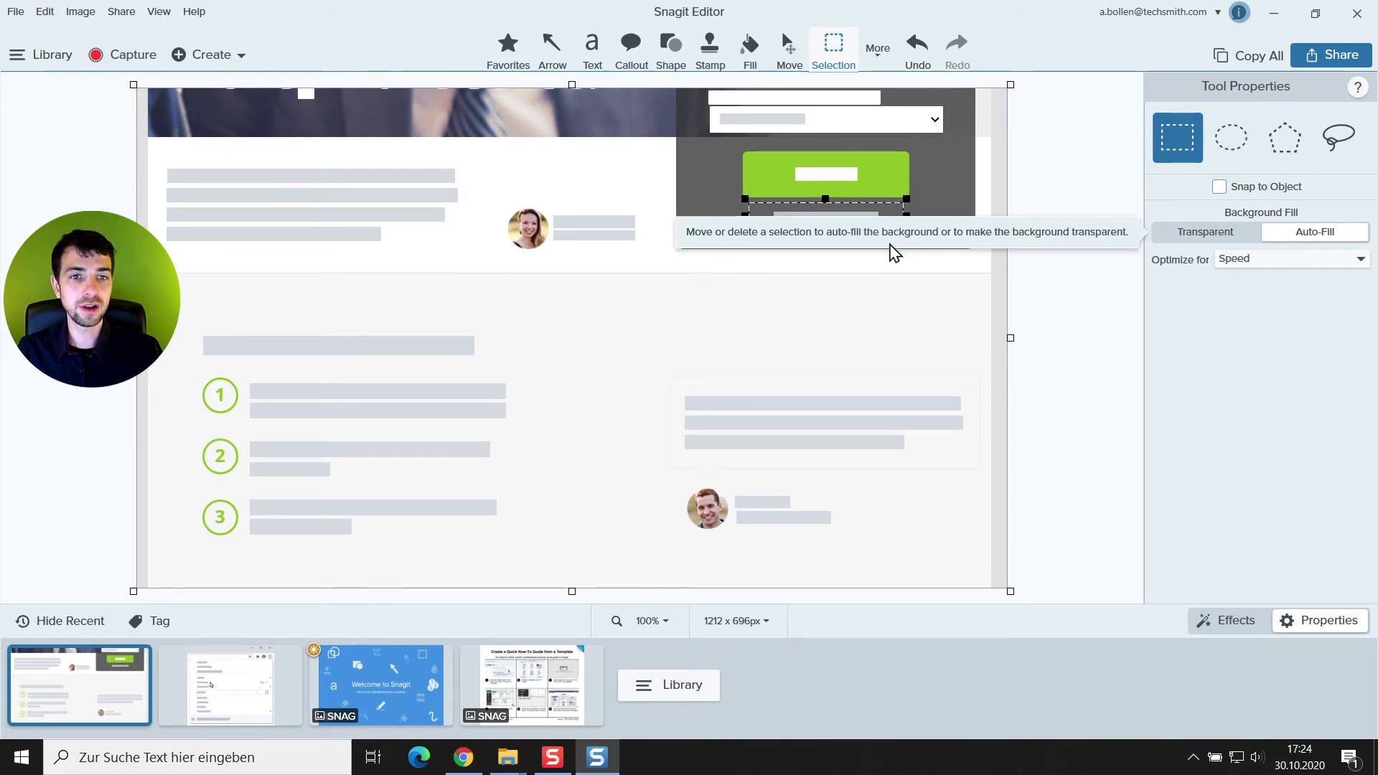
{"action": "key", "text": "Delete"}
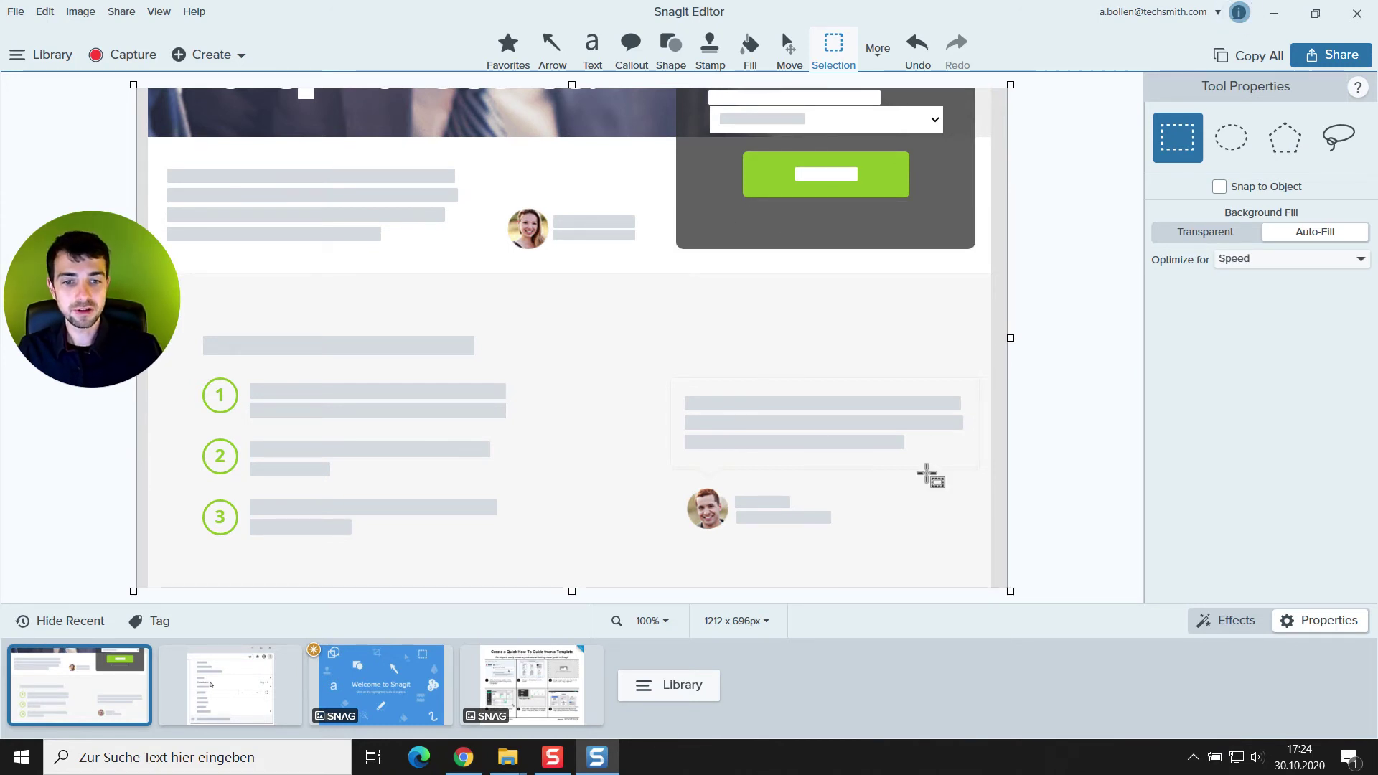
{"action": "left_click_drag", "start_coordinate": [672, 464], "coordinate": [984, 287]}
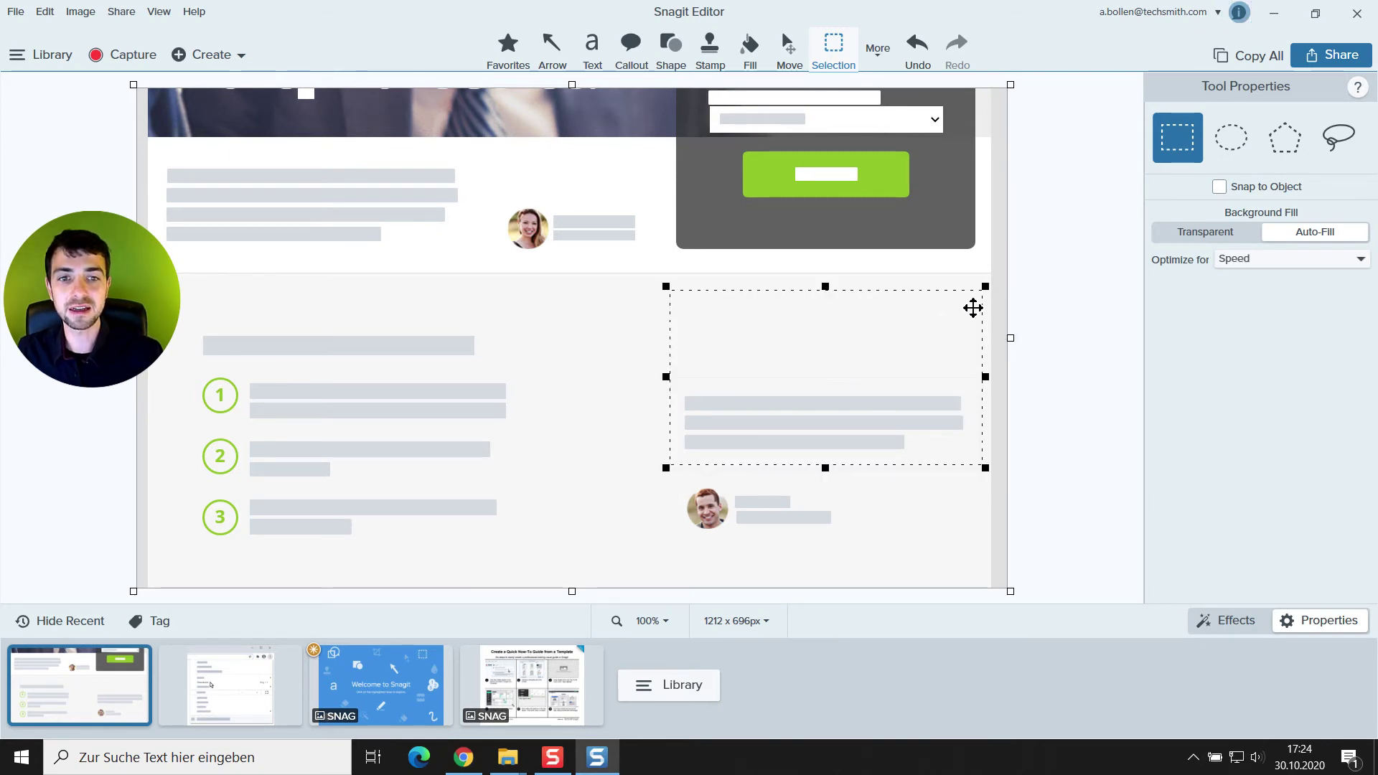
{"action": "key", "text": "Delete"}
{"action": "left_click_drag", "start_coordinate": [153, 153], "coordinate": [485, 261]}
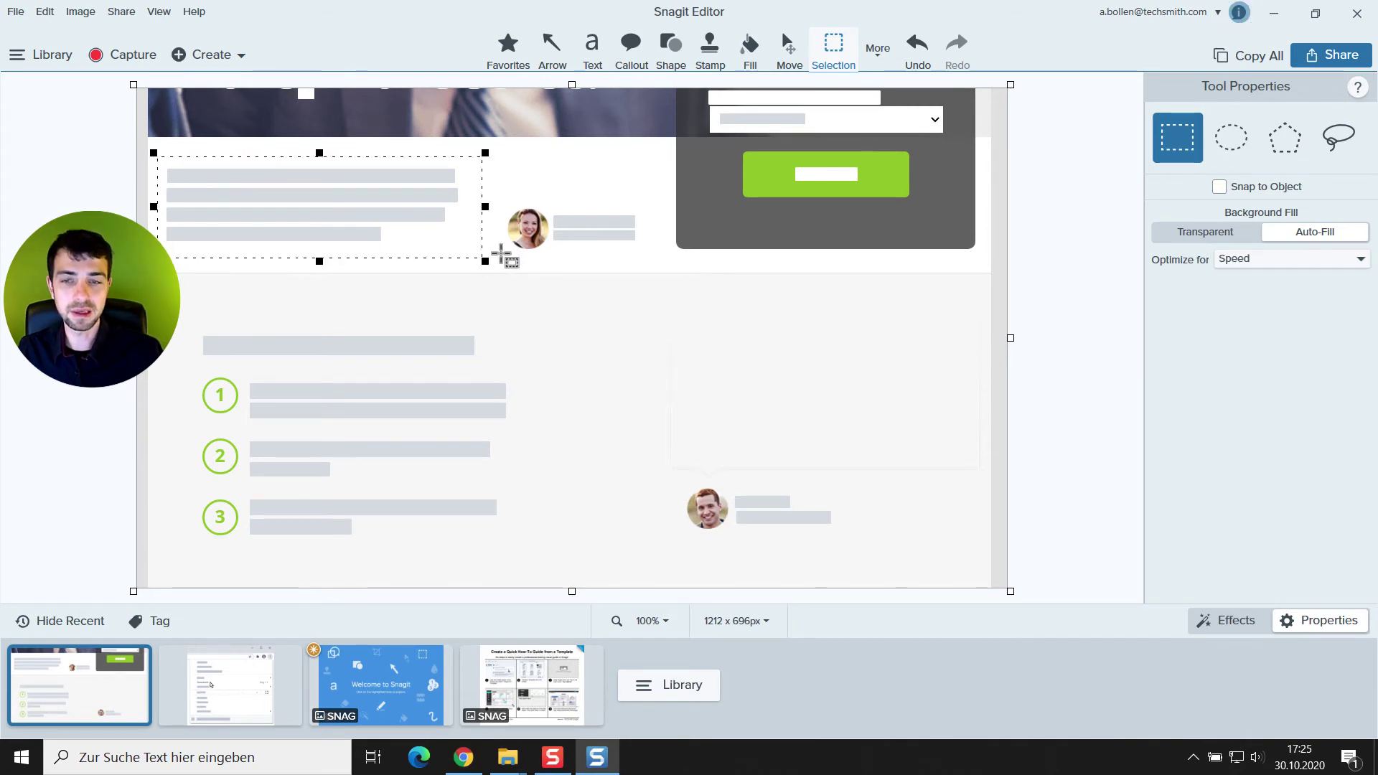
{"action": "key", "text": "Delete"}
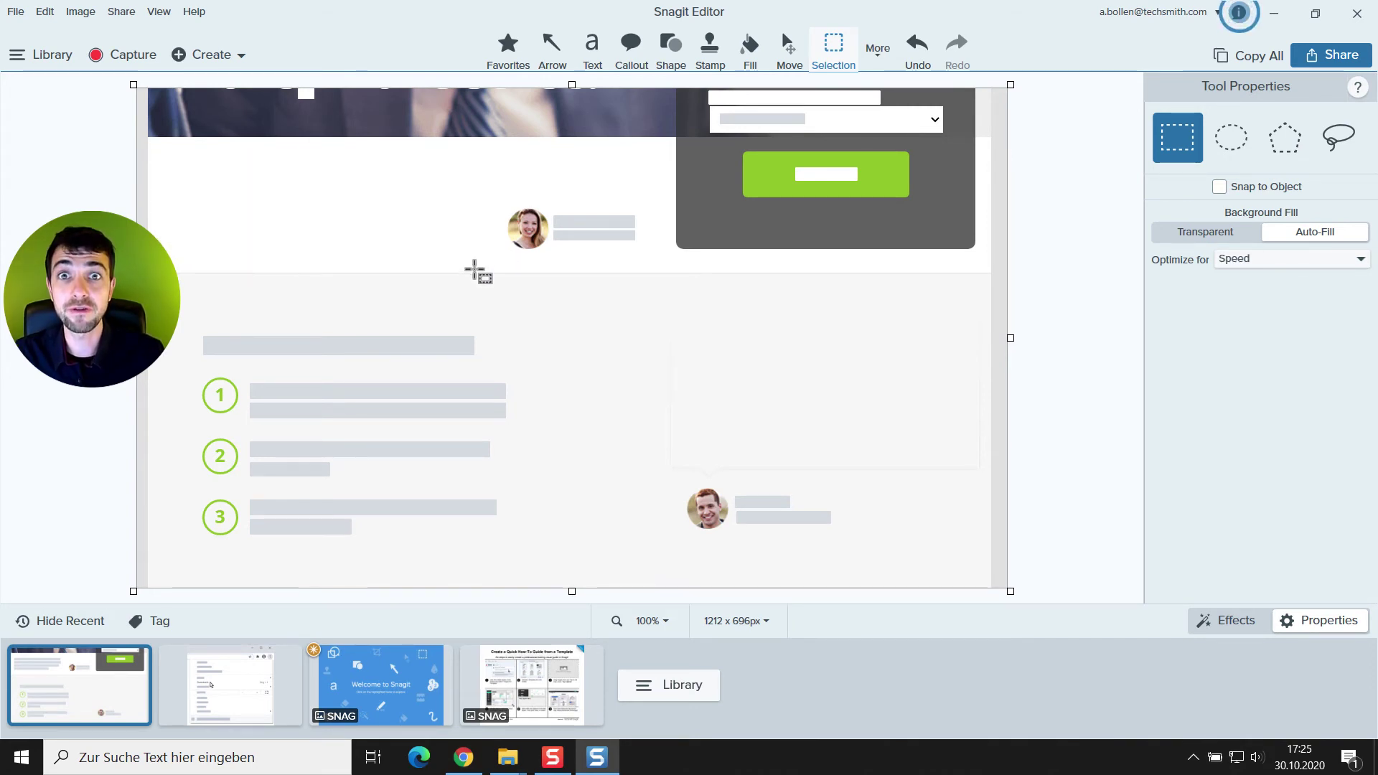
Step: Return to Simplify and draw a left-aligned multi-line text block in the emptied area above the lower portrait
{"action": "left_click", "coordinate": [879, 51]}
{"action": "left_click", "coordinate": [875, 172]}
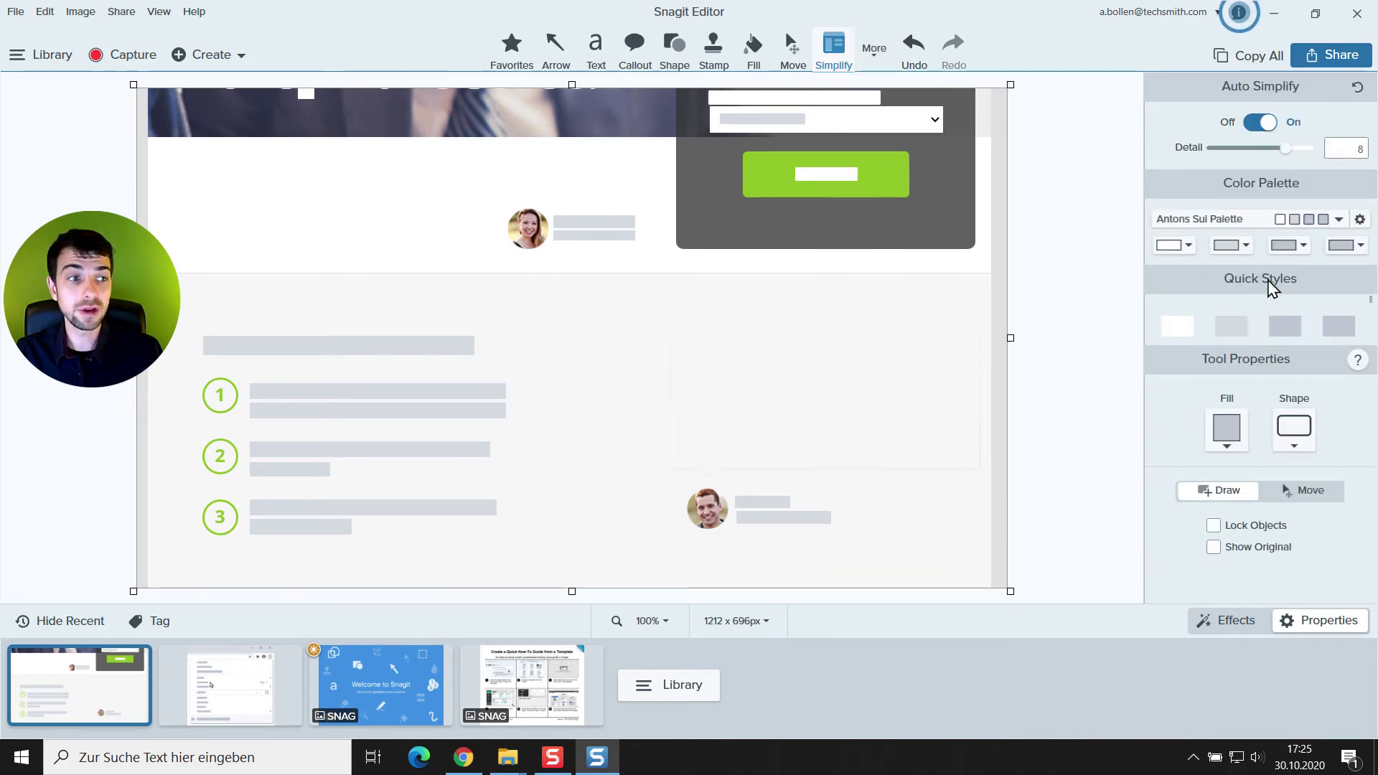
{"action": "left_click_drag", "start_coordinate": [1248, 352], "coordinate": [1252, 441]}
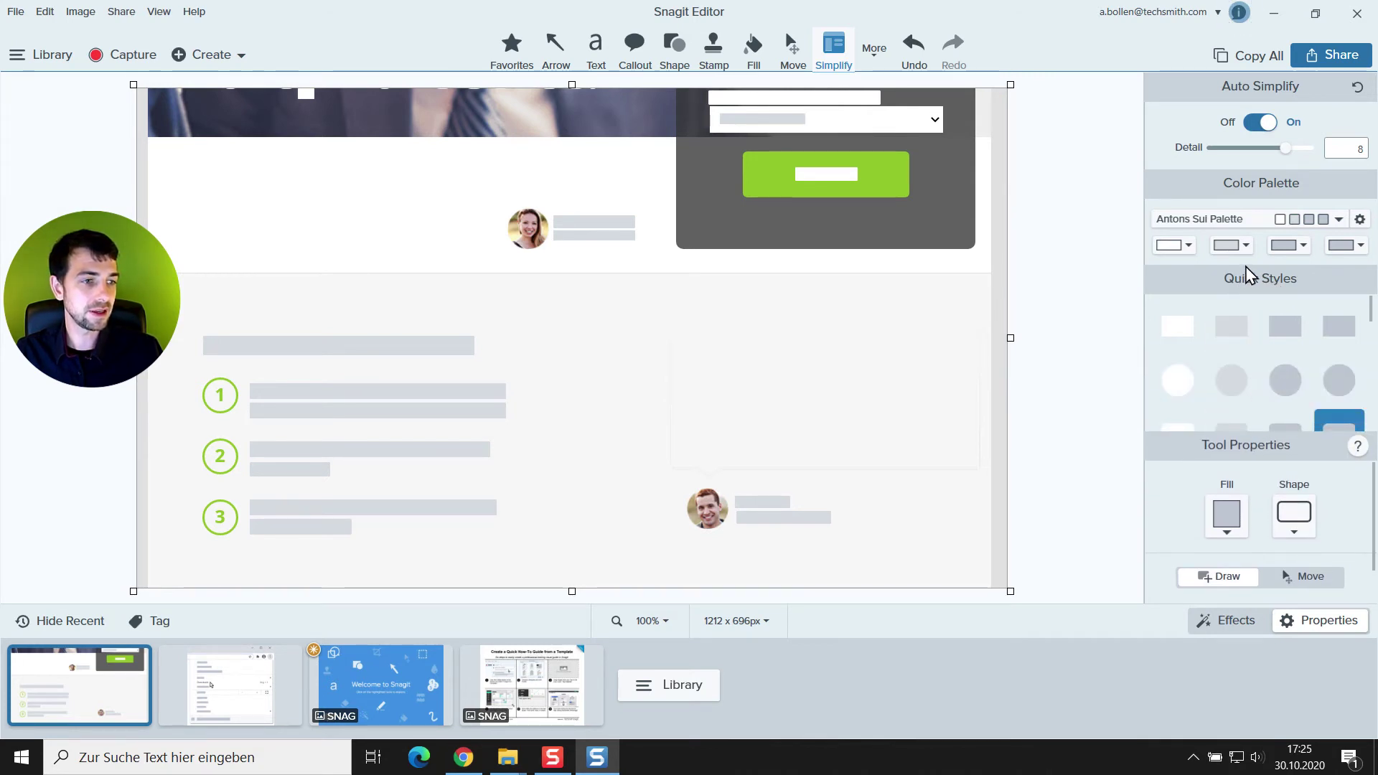
{"action": "scroll", "coordinate": [1366, 329], "scroll_direction": "down", "scroll_amount": 3}
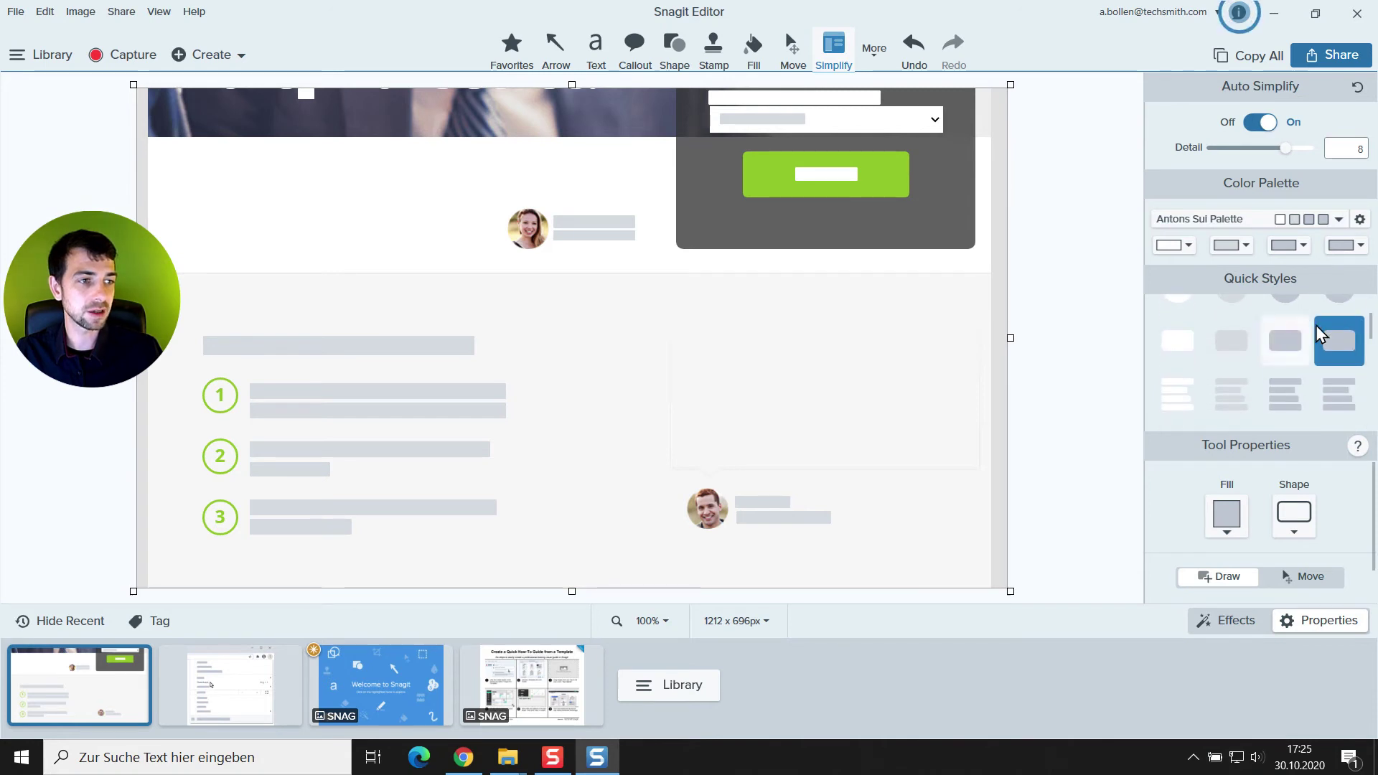
{"action": "scroll", "coordinate": [1367, 342], "scroll_direction": "down", "scroll_amount": 2}
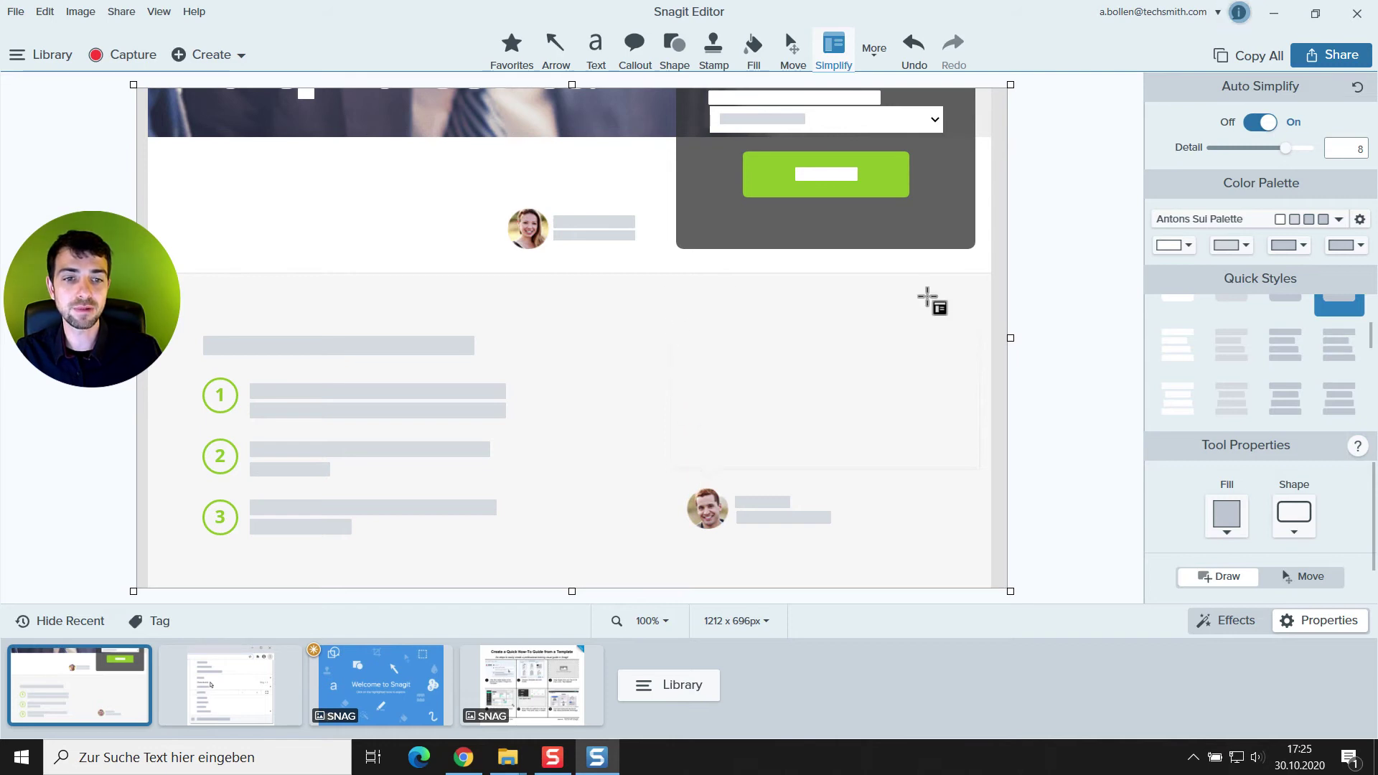
{"action": "left_click", "coordinate": [1289, 348]}
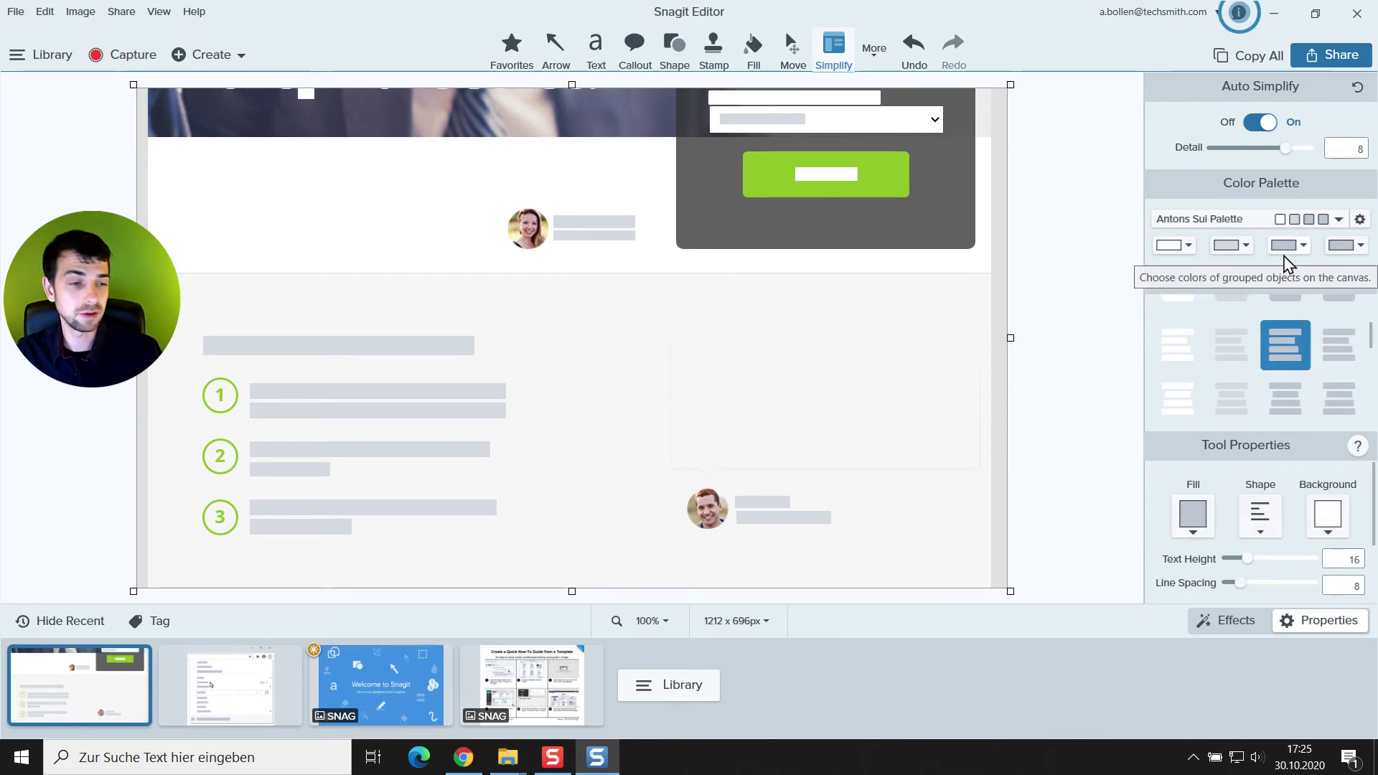
{"action": "mouse_move", "coordinate": [661, 308]}
{"action": "left_mouse_down"}
{"action": "mouse_move", "coordinate": [726, 360]}
{"action": "mouse_move", "coordinate": [737, 430]}
{"action": "mouse_move", "coordinate": [812, 464]}
{"action": "mouse_move", "coordinate": [929, 455]}
{"action": "mouse_move", "coordinate": [948, 471]}
{"action": "mouse_move", "coordinate": [830, 423]}
{"action": "mouse_move", "coordinate": [932, 486]}
{"action": "mouse_move", "coordinate": [953, 468]}
{"action": "left_mouse_up"}
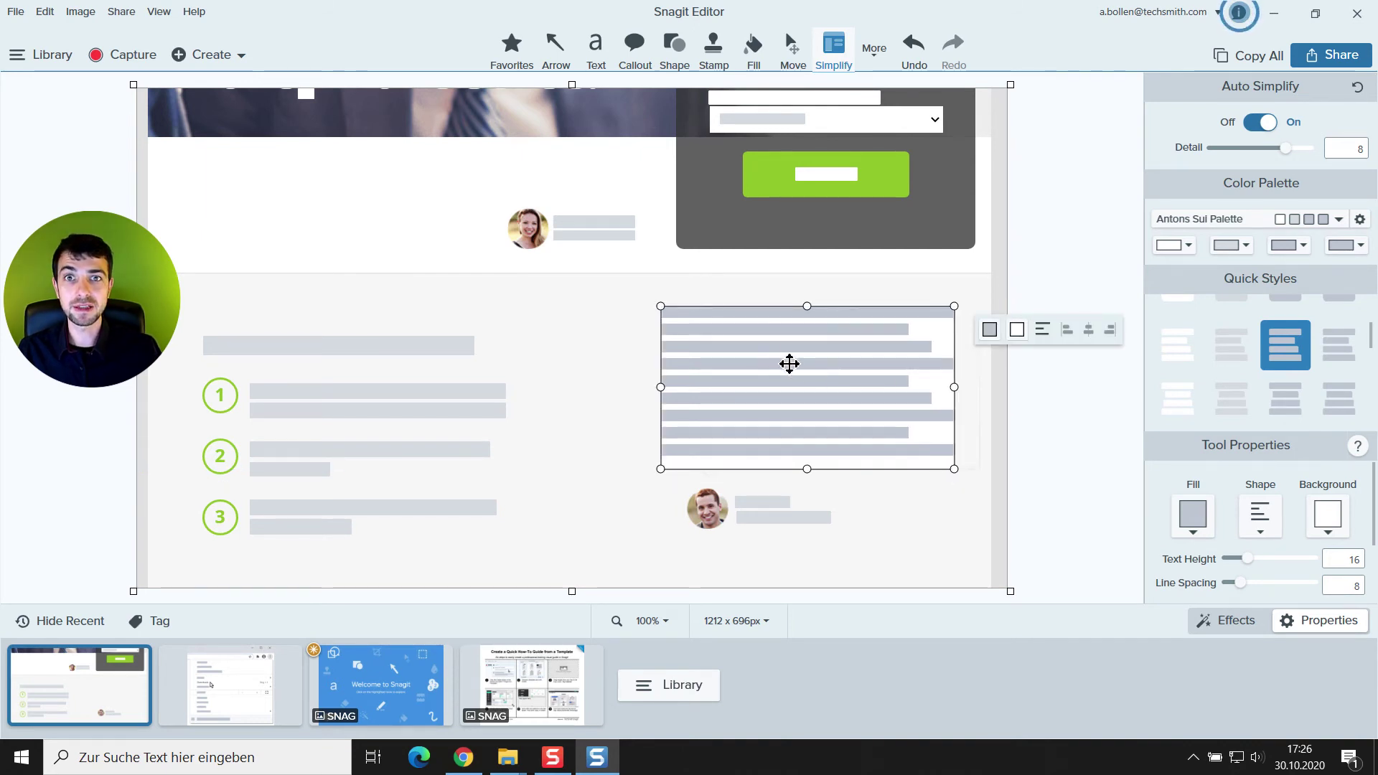
Step: Set the new text block's text height to 20 and line spacing to 14, shorten it to six lines and reposition it
{"action": "left_click_drag", "start_coordinate": [1239, 443], "coordinate": [1232, 382]}
{"action": "left_click_drag", "start_coordinate": [1243, 510], "coordinate": [1253, 534]}
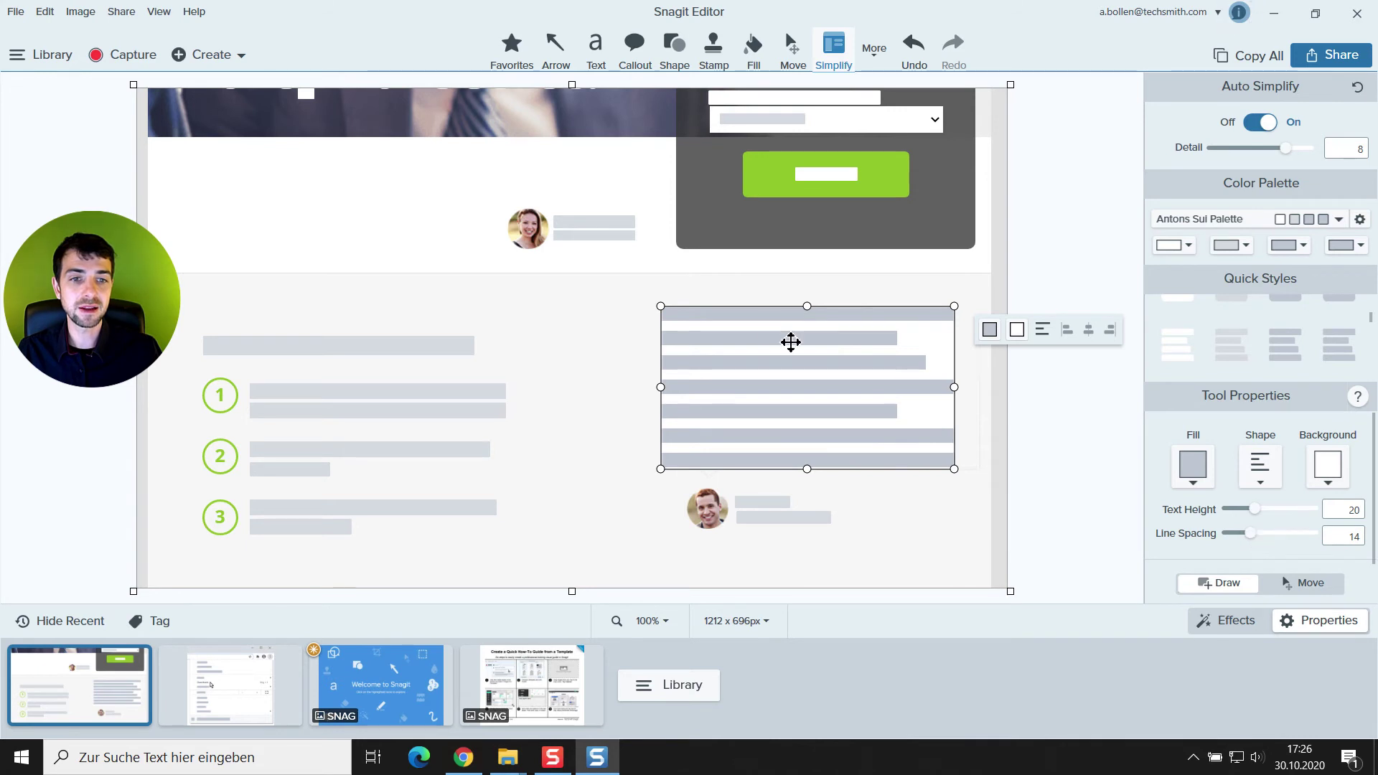
{"action": "left_click_drag", "start_coordinate": [807, 309], "coordinate": [808, 329]}
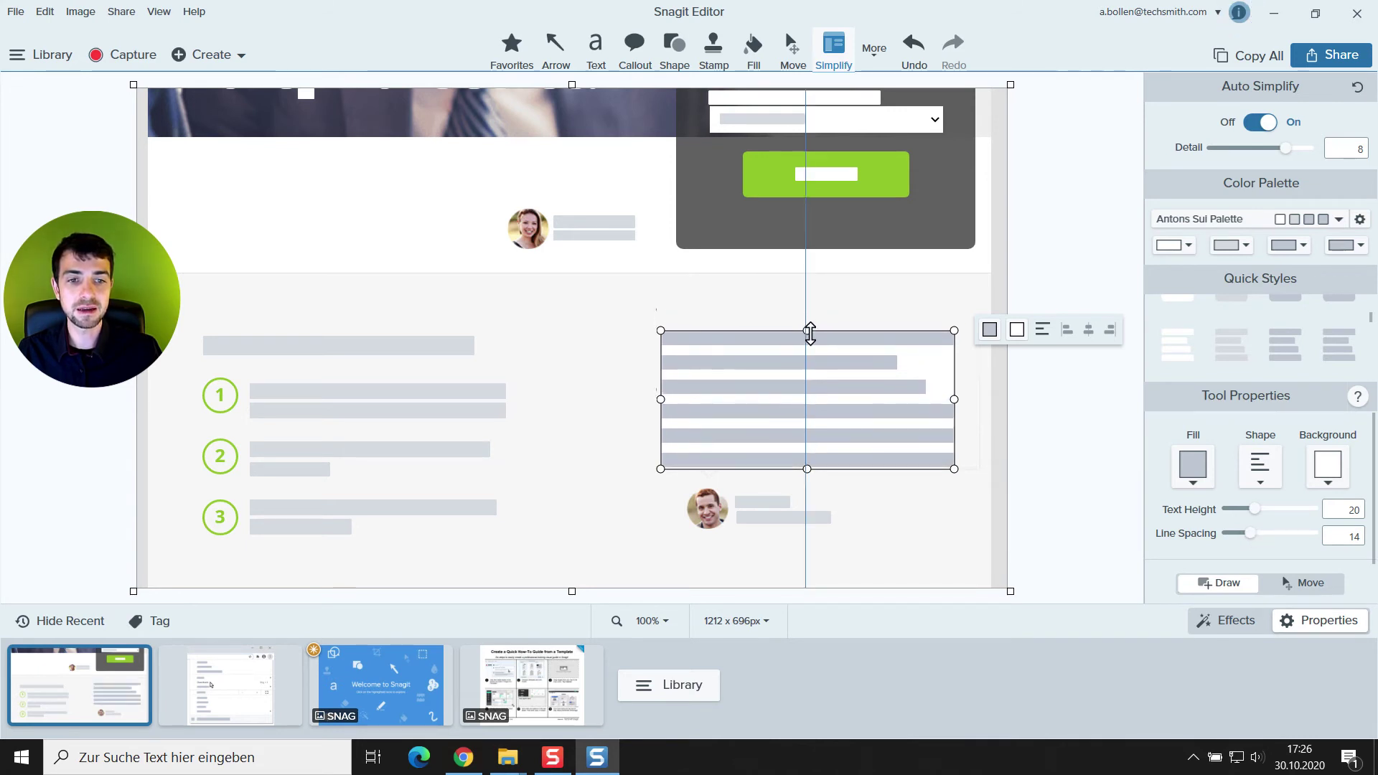
{"action": "left_click_drag", "start_coordinate": [809, 424], "coordinate": [795, 407]}
{"action": "left_click", "coordinate": [625, 362]}
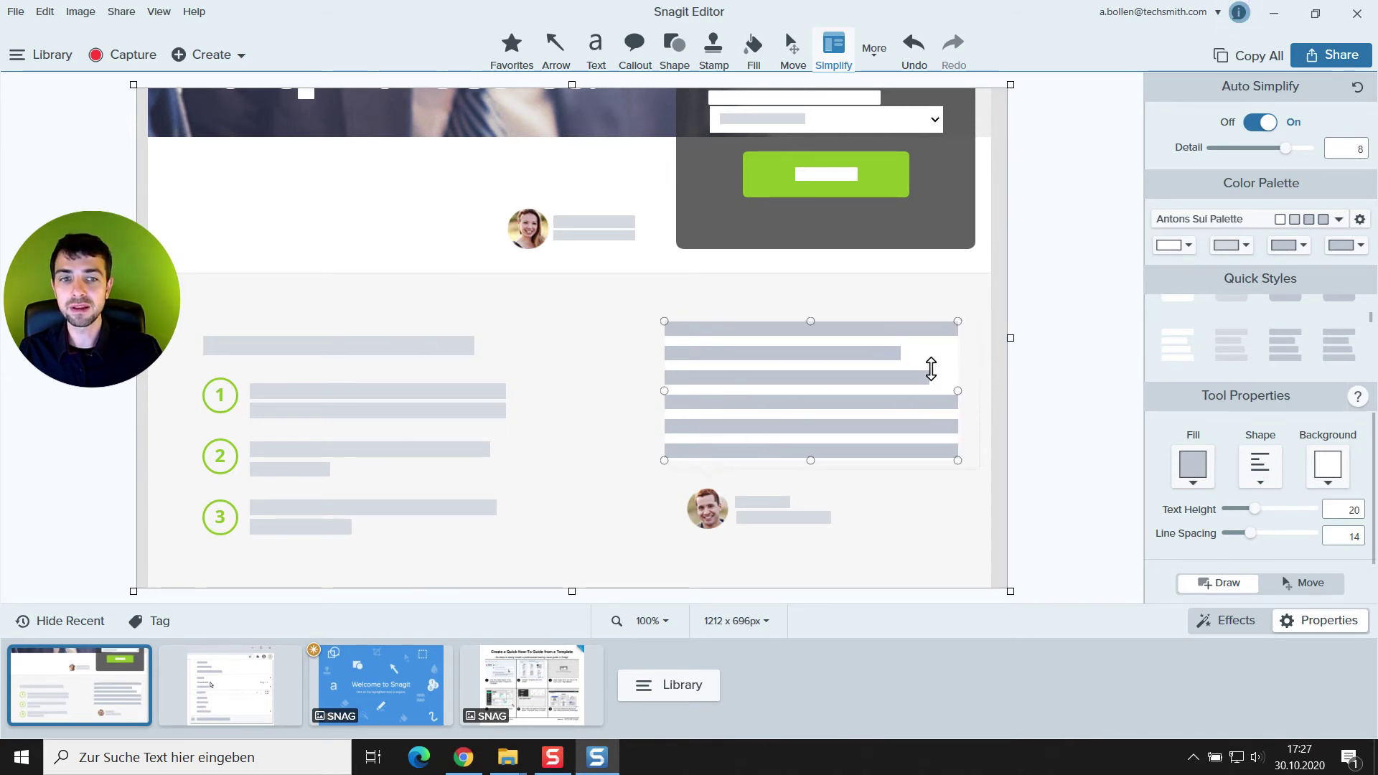
Step: Draw a lighter gray left-aligned text block in the empty area beside the upper portrait
{"action": "left_click", "coordinate": [1239, 356]}
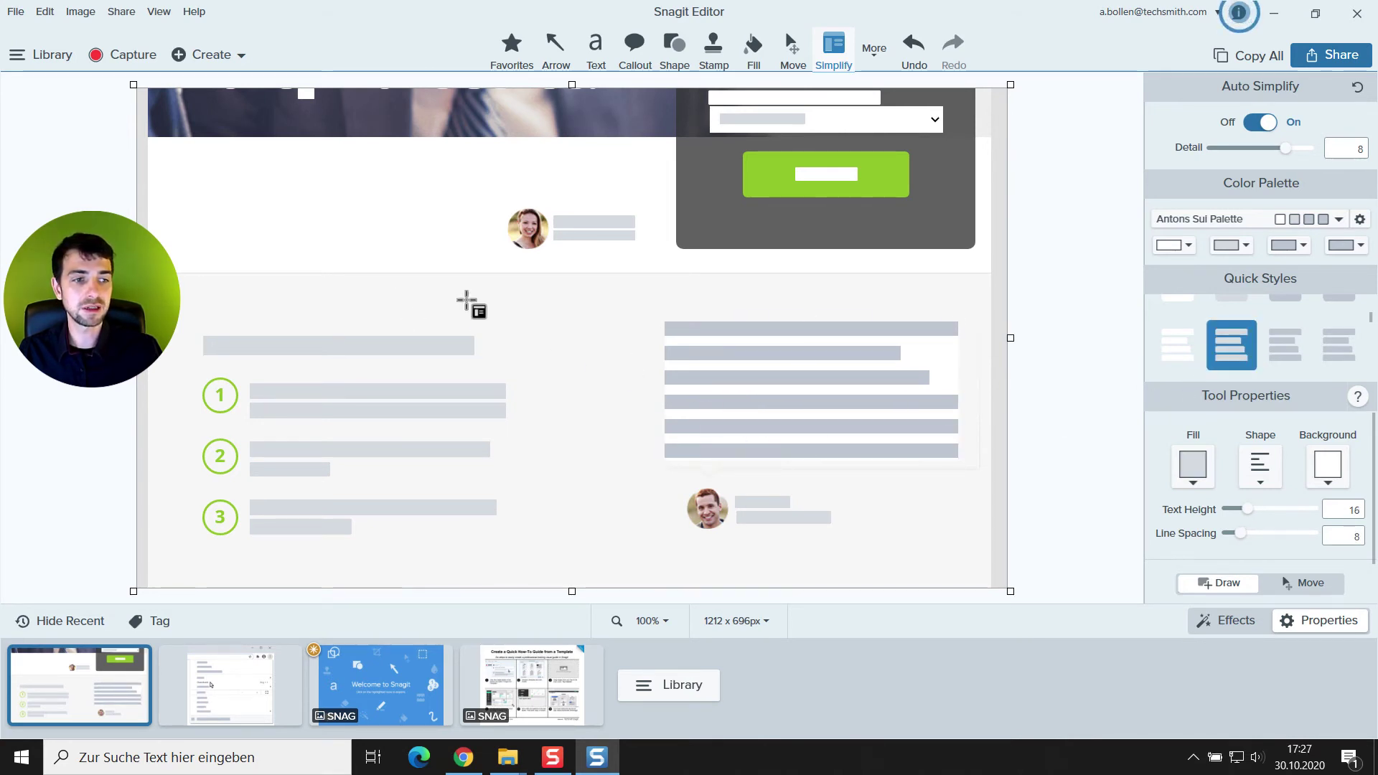
{"action": "left_click_drag", "start_coordinate": [179, 161], "coordinate": [464, 250]}
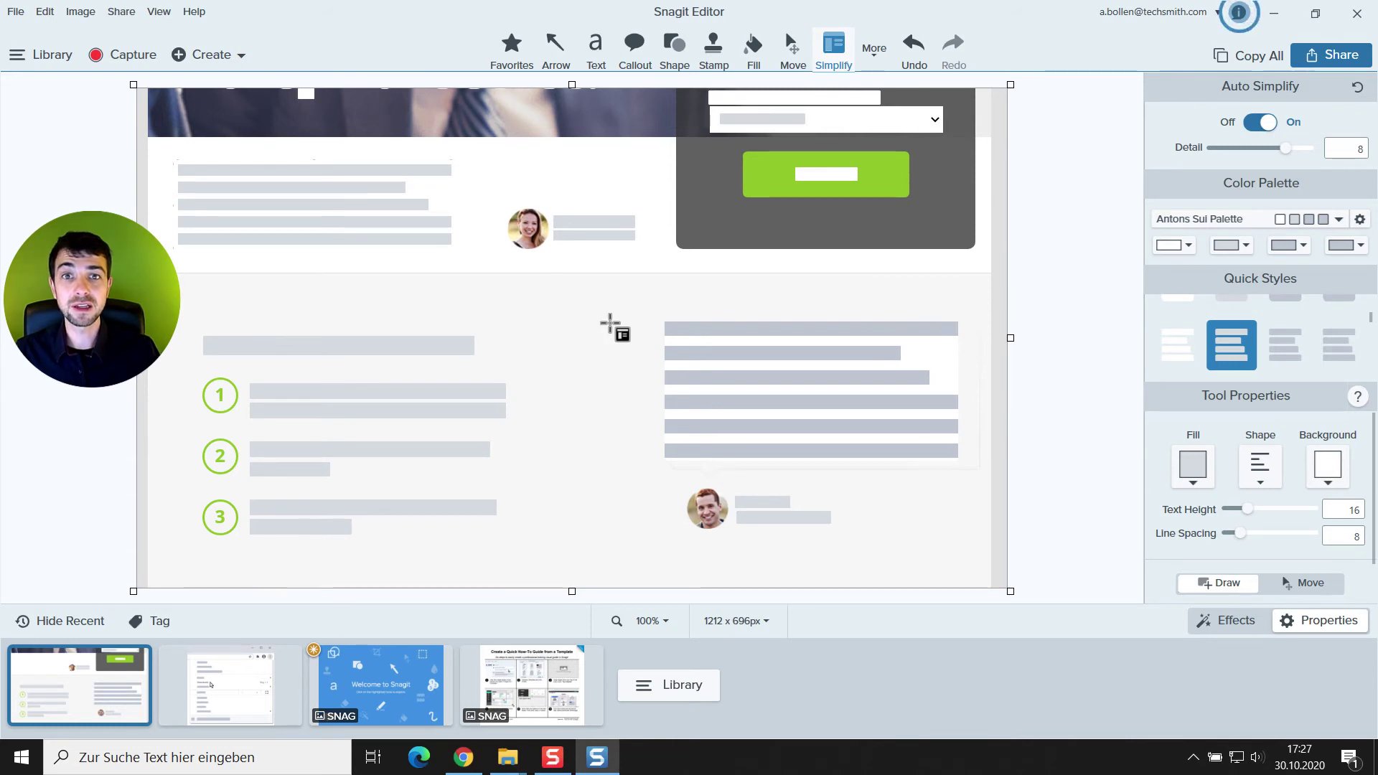
Step: Cover both member portraits with light gray person placeholders from the Simplify styles
{"action": "scroll", "coordinate": [1371, 320], "scroll_direction": "down", "scroll_amount": 1}
{"action": "scroll", "coordinate": [1371, 332], "scroll_direction": "down", "scroll_amount": 4}
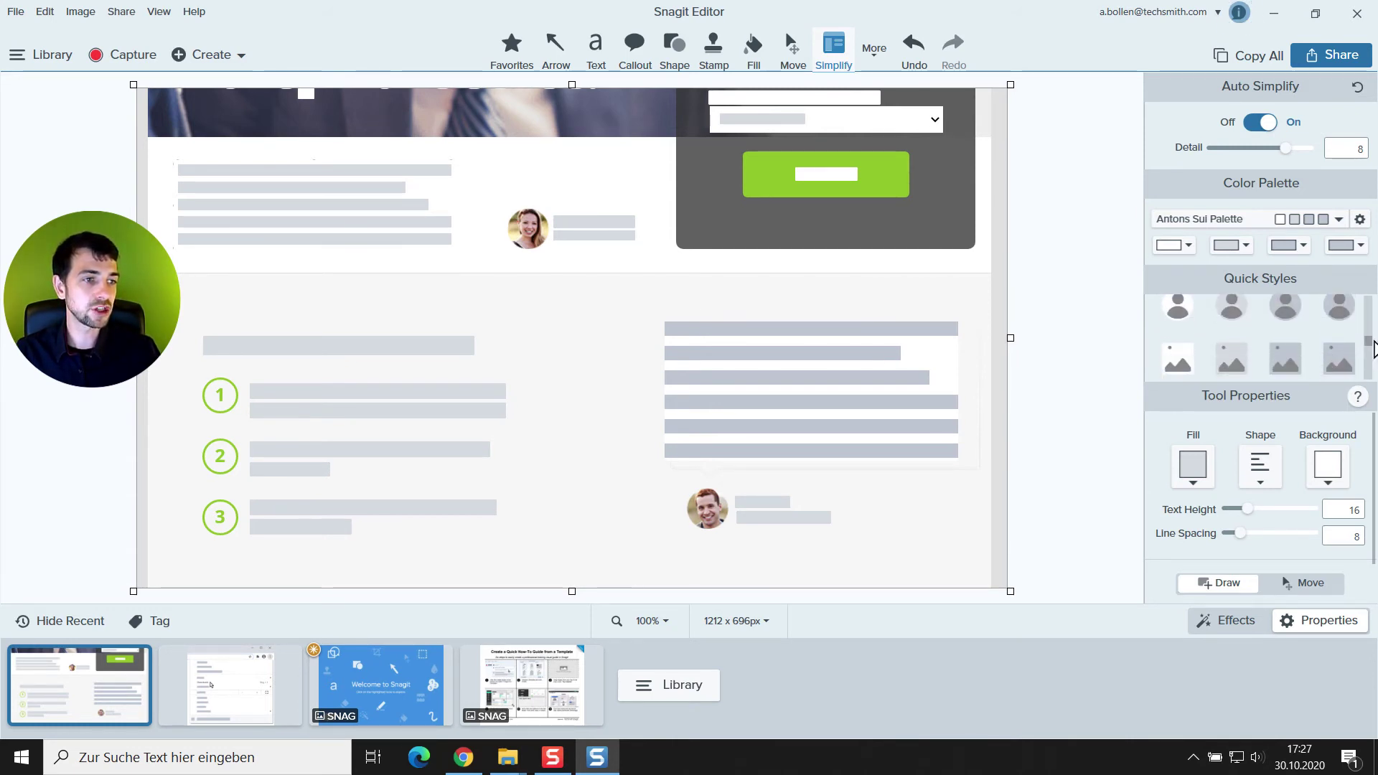
{"action": "left_click", "coordinate": [1227, 337]}
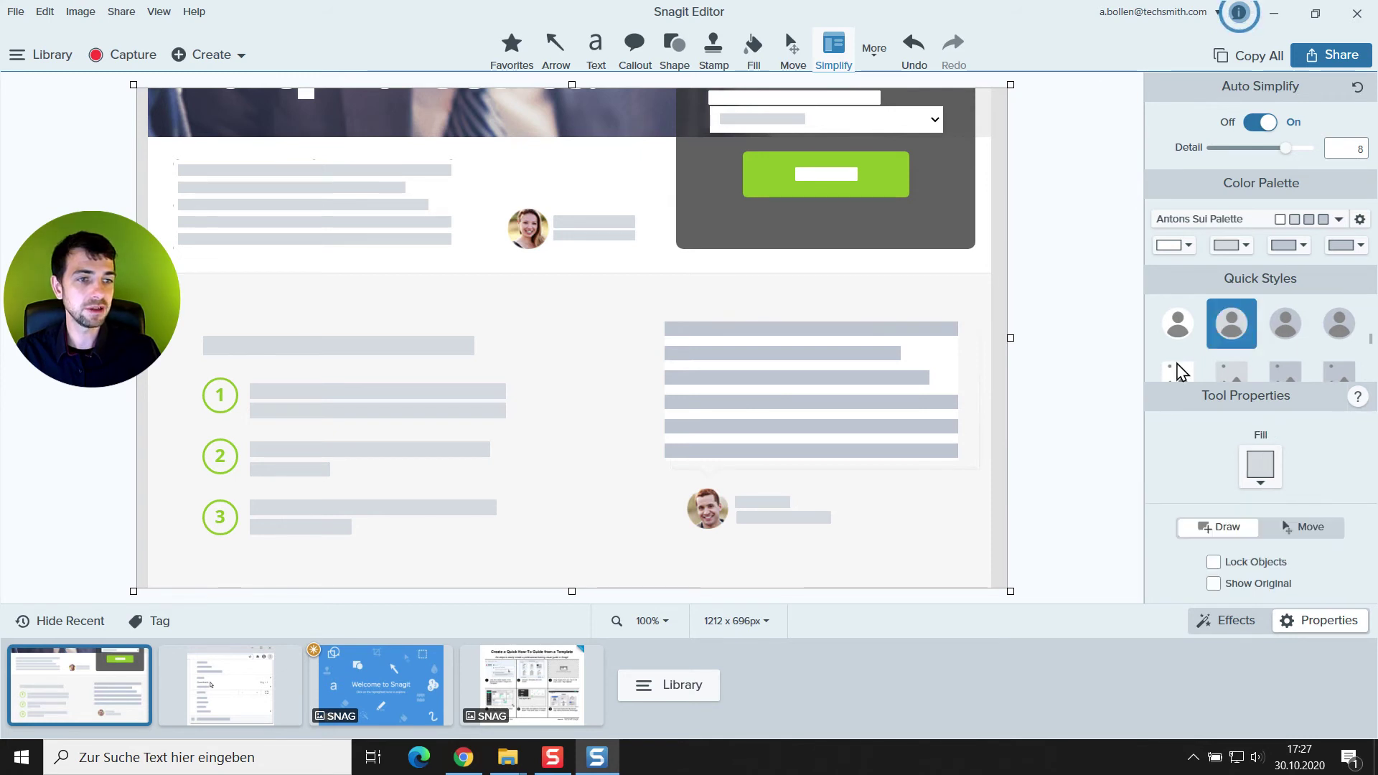
{"action": "left_click_drag", "start_coordinate": [510, 209], "coordinate": [552, 256]}
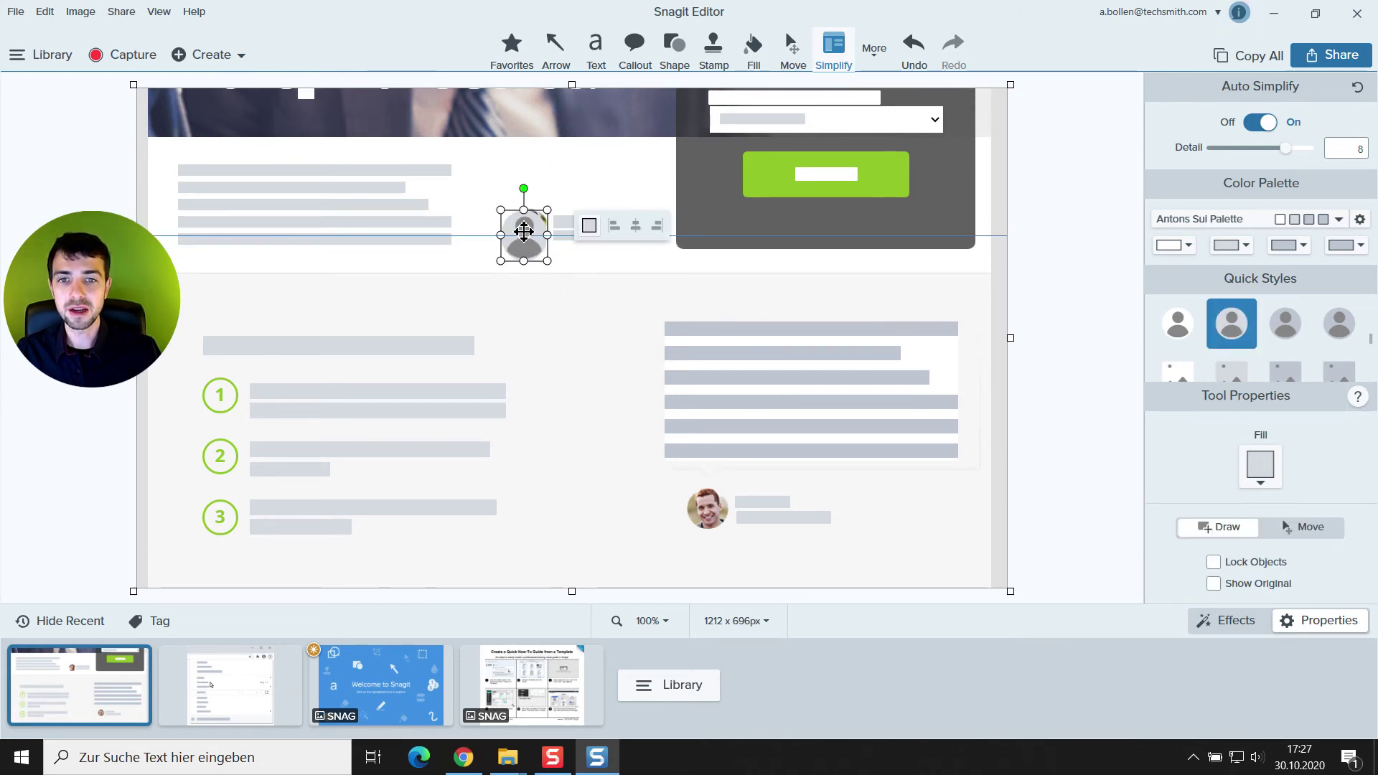
{"action": "left_click_drag", "start_coordinate": [672, 486], "coordinate": [701, 502]}
{"action": "left_click", "coordinate": [590, 400]}
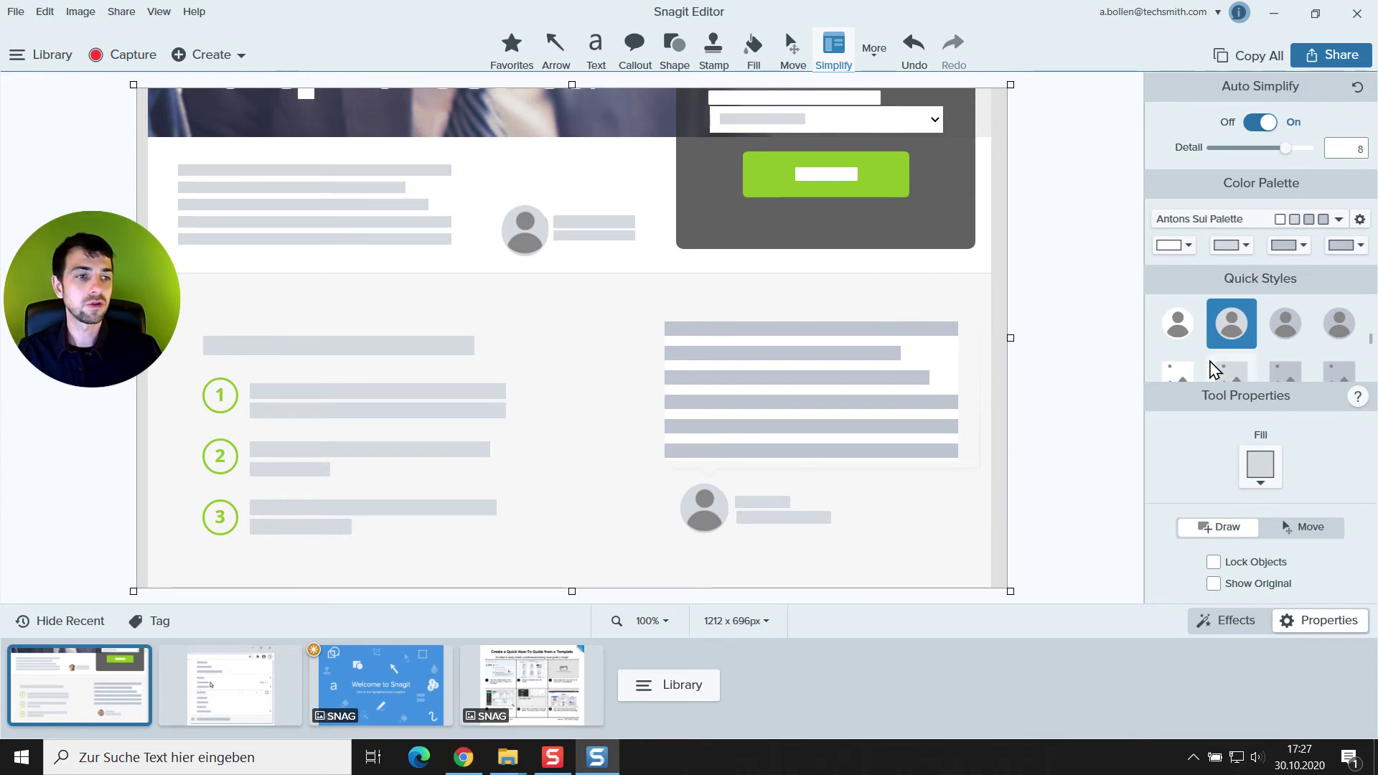
Step: Cover the header photo beside the form with a light gray image placeholder
{"action": "scroll", "coordinate": [1220, 358], "scroll_direction": "down", "scroll_amount": 2}
{"action": "scroll", "coordinate": [1236, 348], "scroll_direction": "up", "scroll_amount": 2}
{"action": "scroll", "coordinate": [1236, 348], "scroll_direction": "down", "scroll_amount": 1}
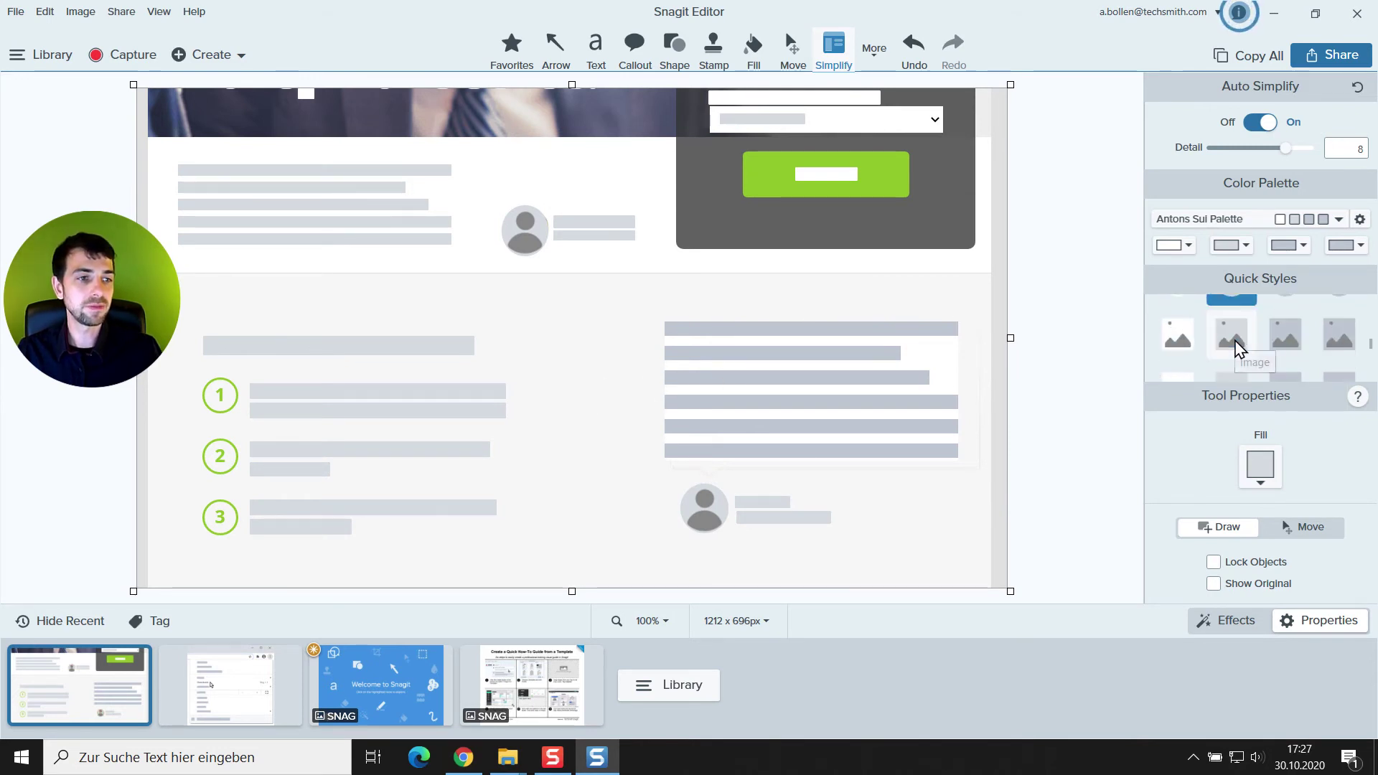
{"action": "left_click", "coordinate": [1227, 337]}
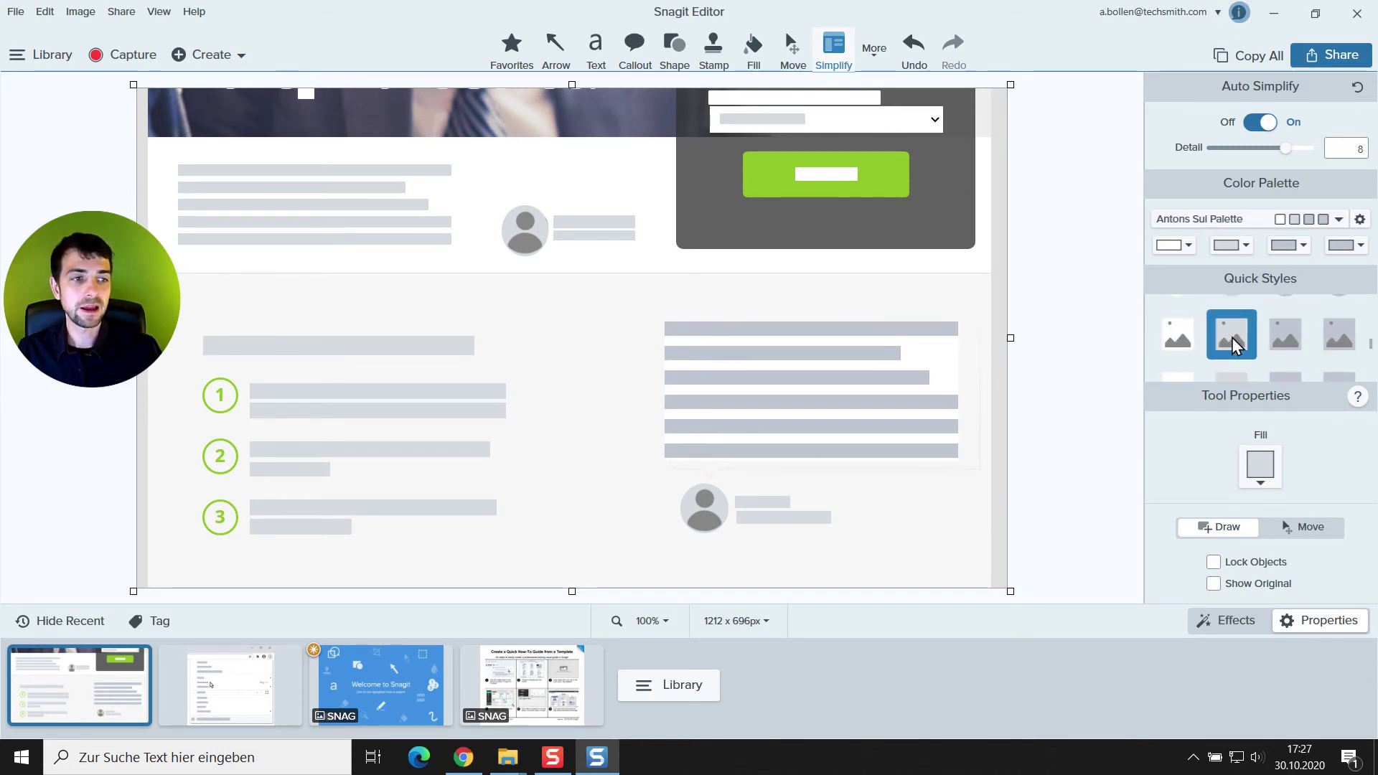
{"action": "left_click_drag", "start_coordinate": [147, 89], "coordinate": [658, 137]}
{"action": "left_click_drag", "start_coordinate": [671, 141], "coordinate": [681, 144]}
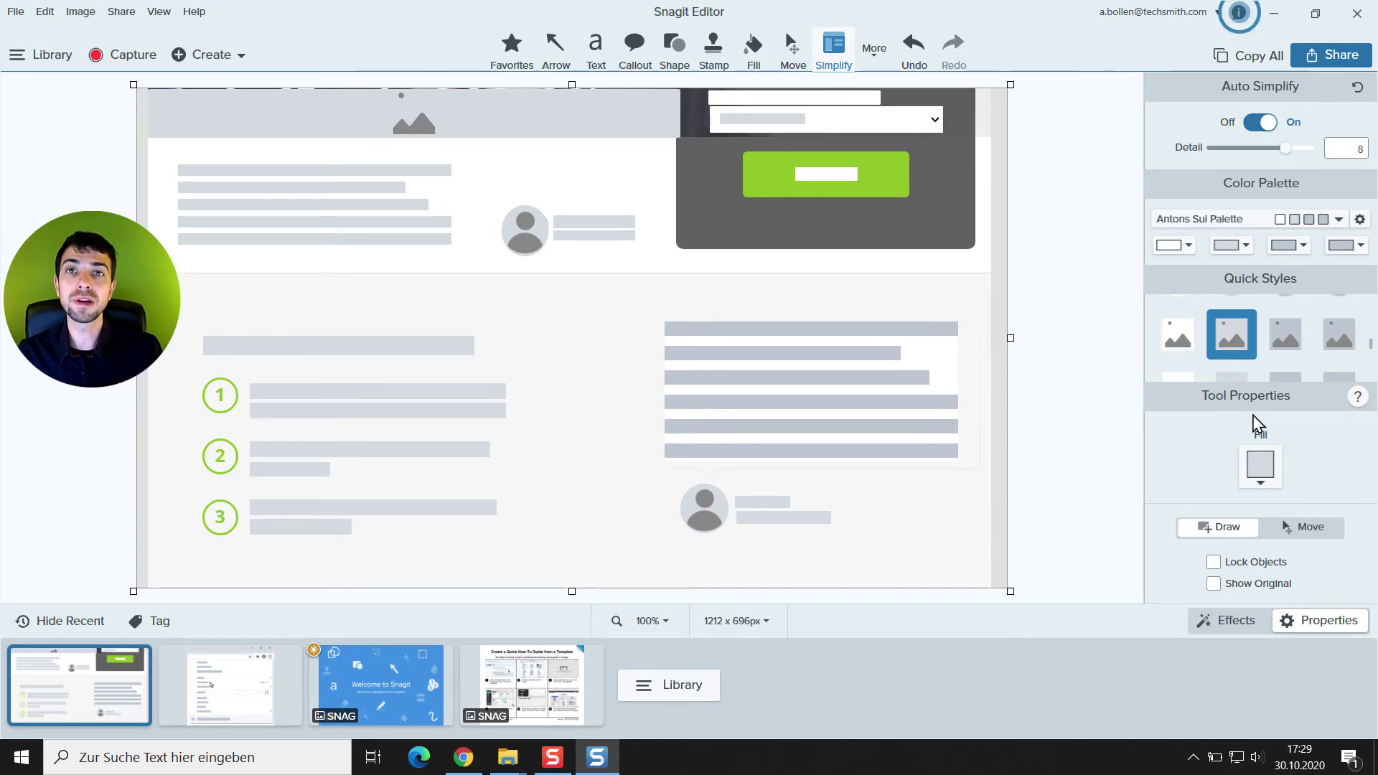
Step: Switch Simplify to Move mode and delete the white shape covering the green button's label
{"action": "left_click", "coordinate": [1290, 529]}
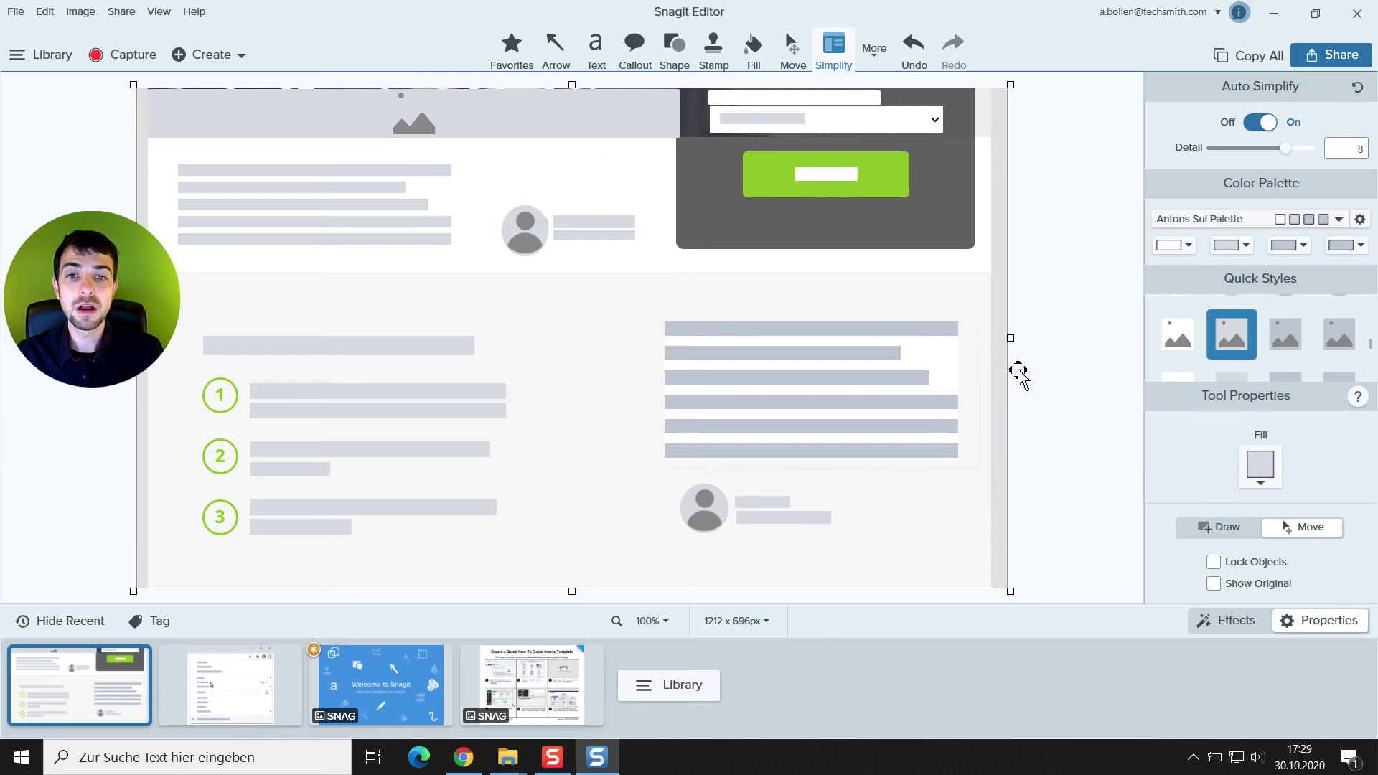
{"action": "left_click", "coordinate": [828, 178]}
{"action": "key", "text": "Delete"}
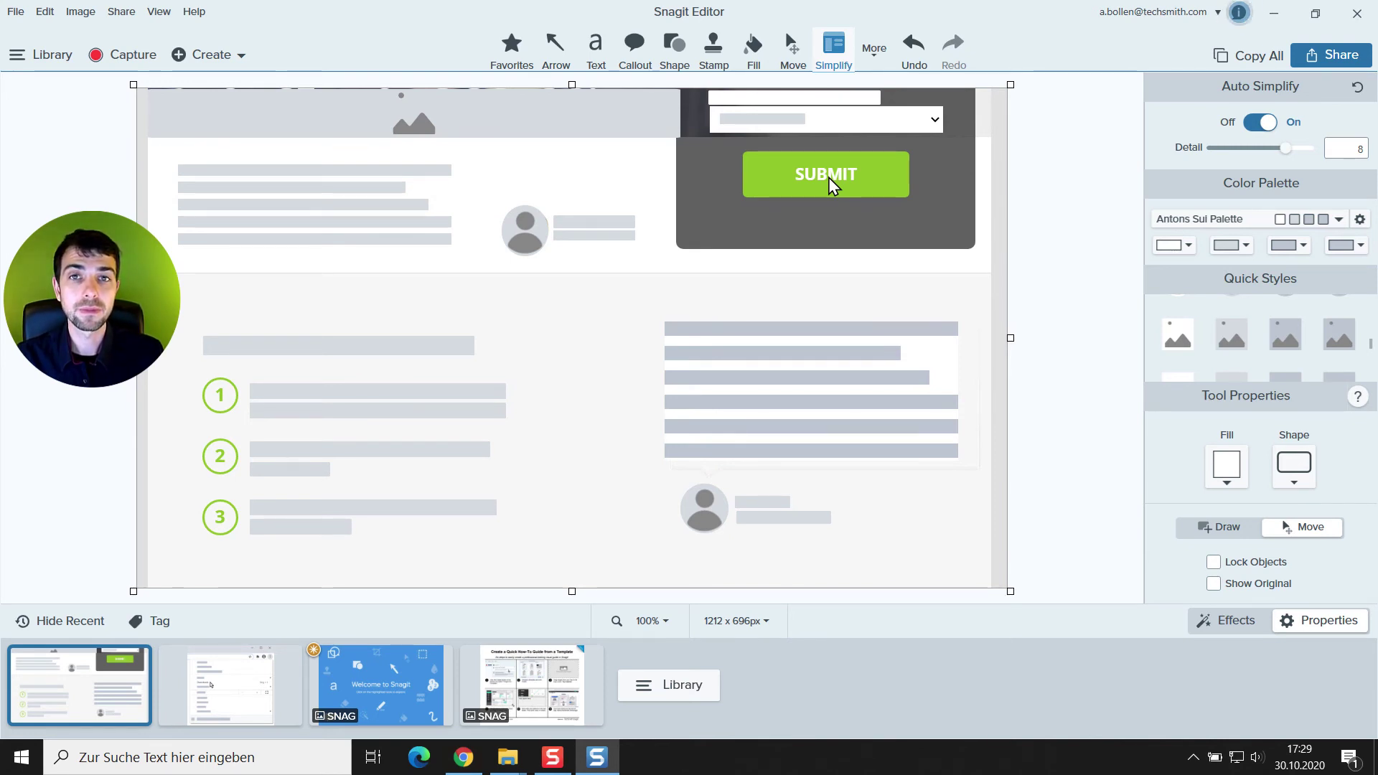
{"action": "left_click", "coordinate": [747, 334]}
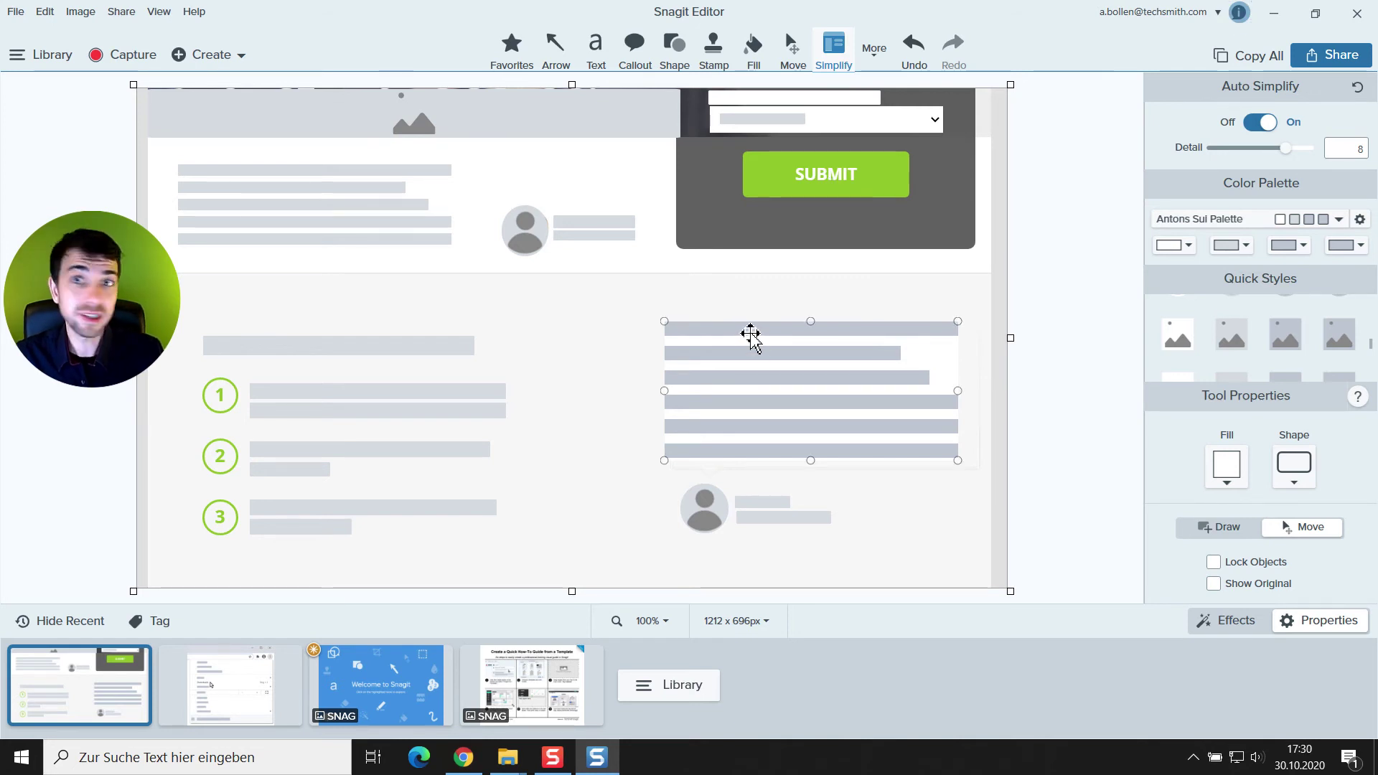
{"action": "left_click", "coordinate": [608, 609]}
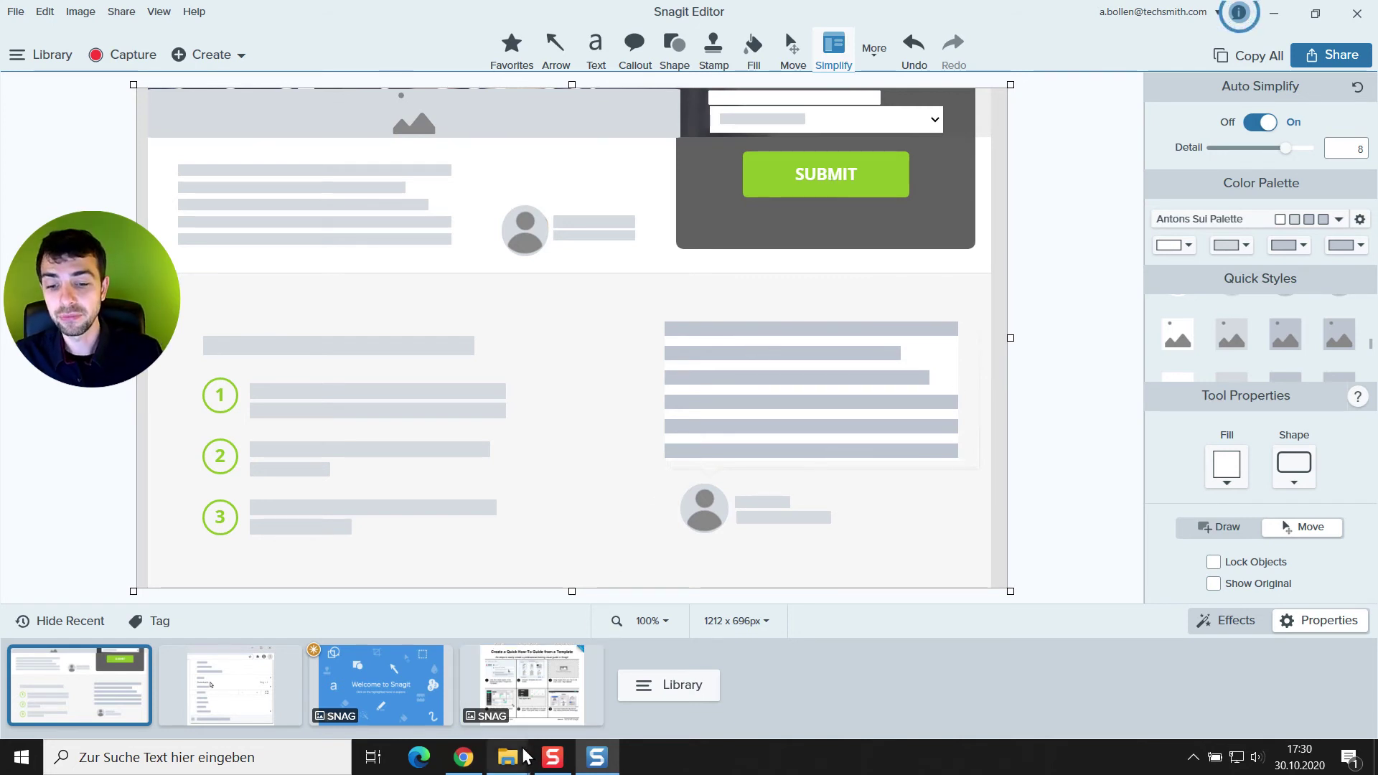
Step: Switch to the ACME-BicycleRepair-Source File Explorer window, reposition it over the editor and make it slightly taller
{"action": "mouse_move", "coordinate": [508, 754]}
{"action": "left_click", "coordinate": [622, 637]}
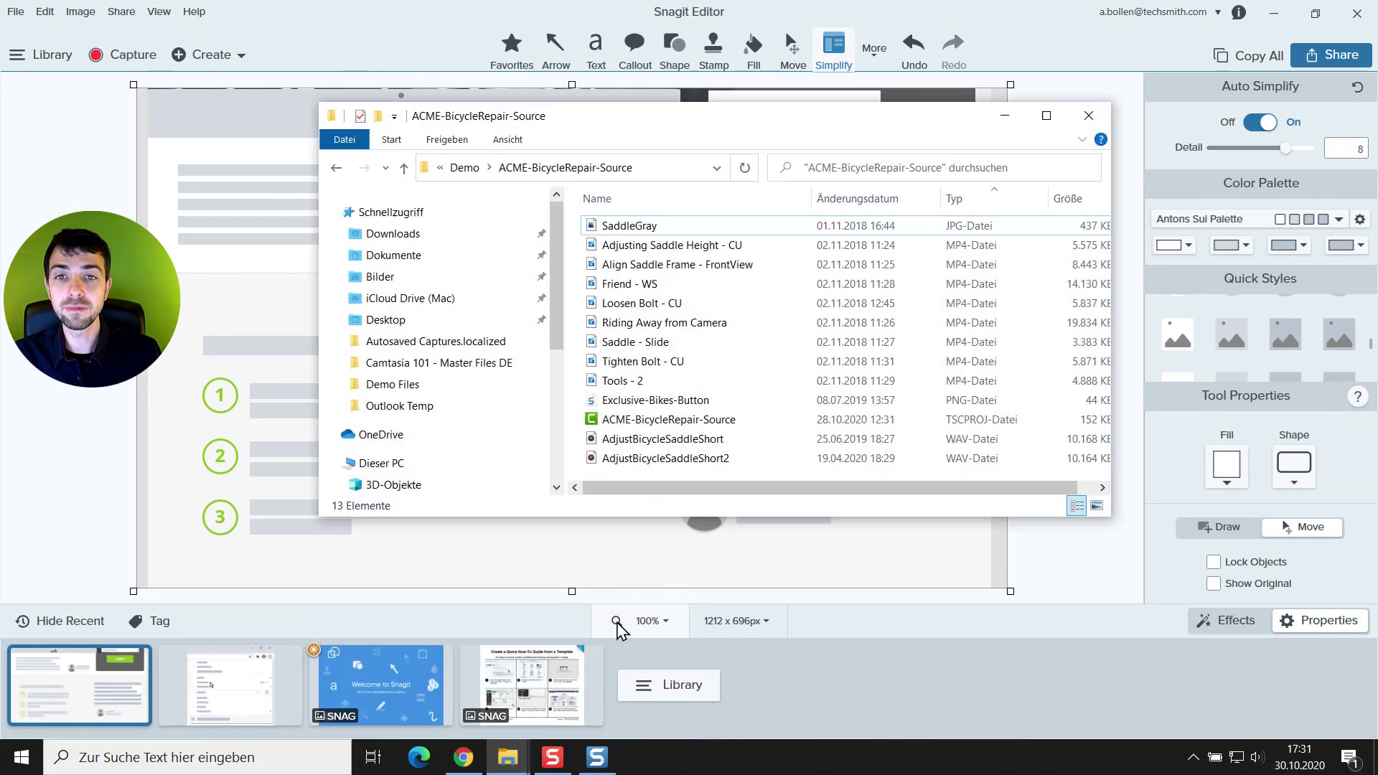
{"action": "left_click_drag", "start_coordinate": [662, 118], "coordinate": [631, 93]}
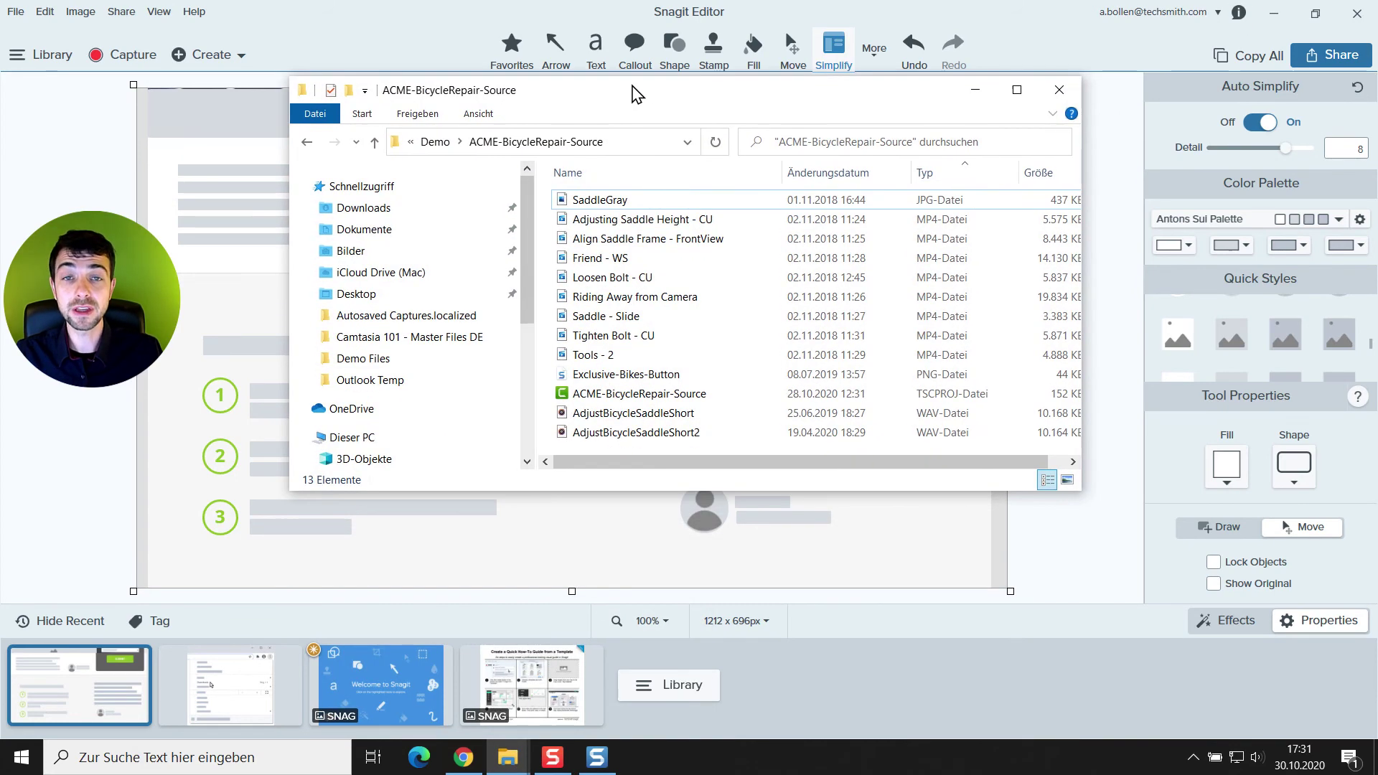
{"action": "left_click_drag", "start_coordinate": [678, 490], "coordinate": [678, 512]}
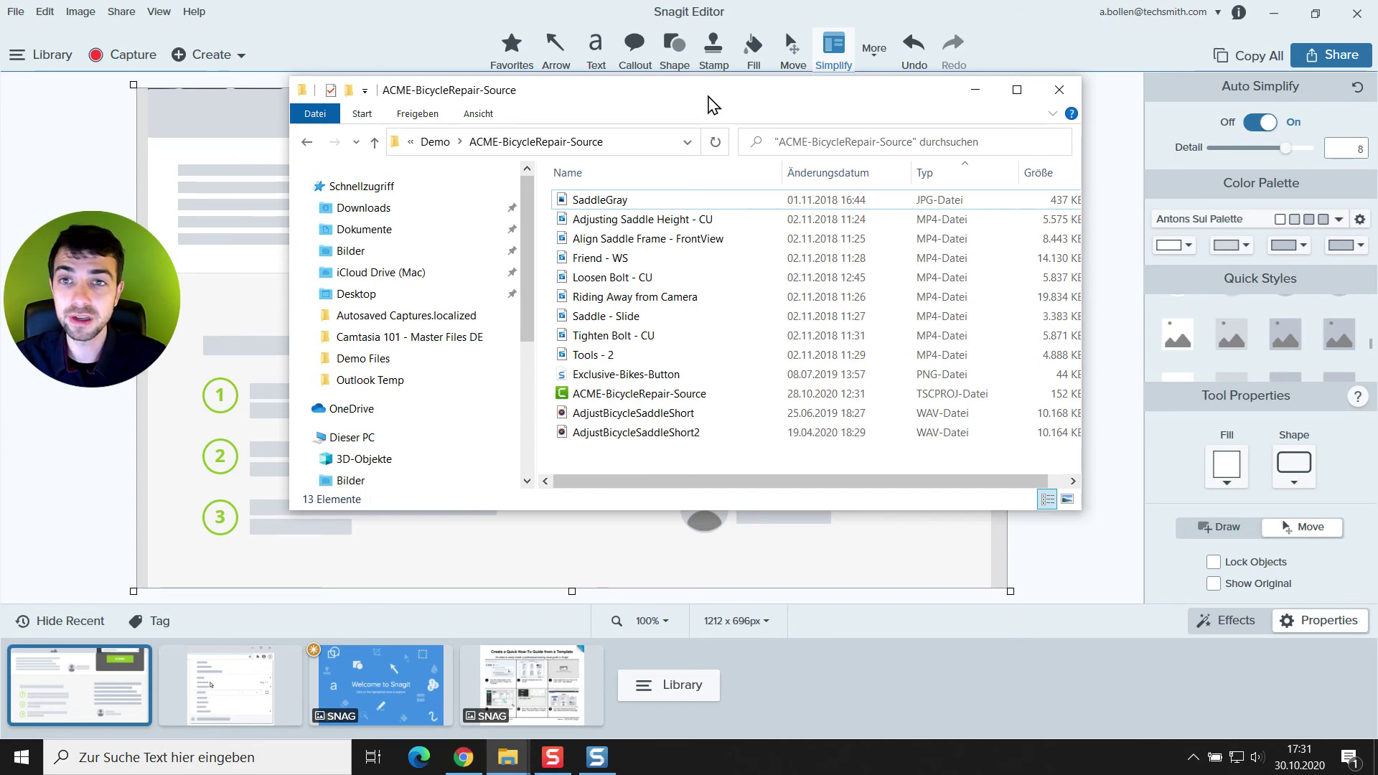
Step: Capture the whole File Explorer window as a still image in Snagit
{"action": "key", "text": "Print"}
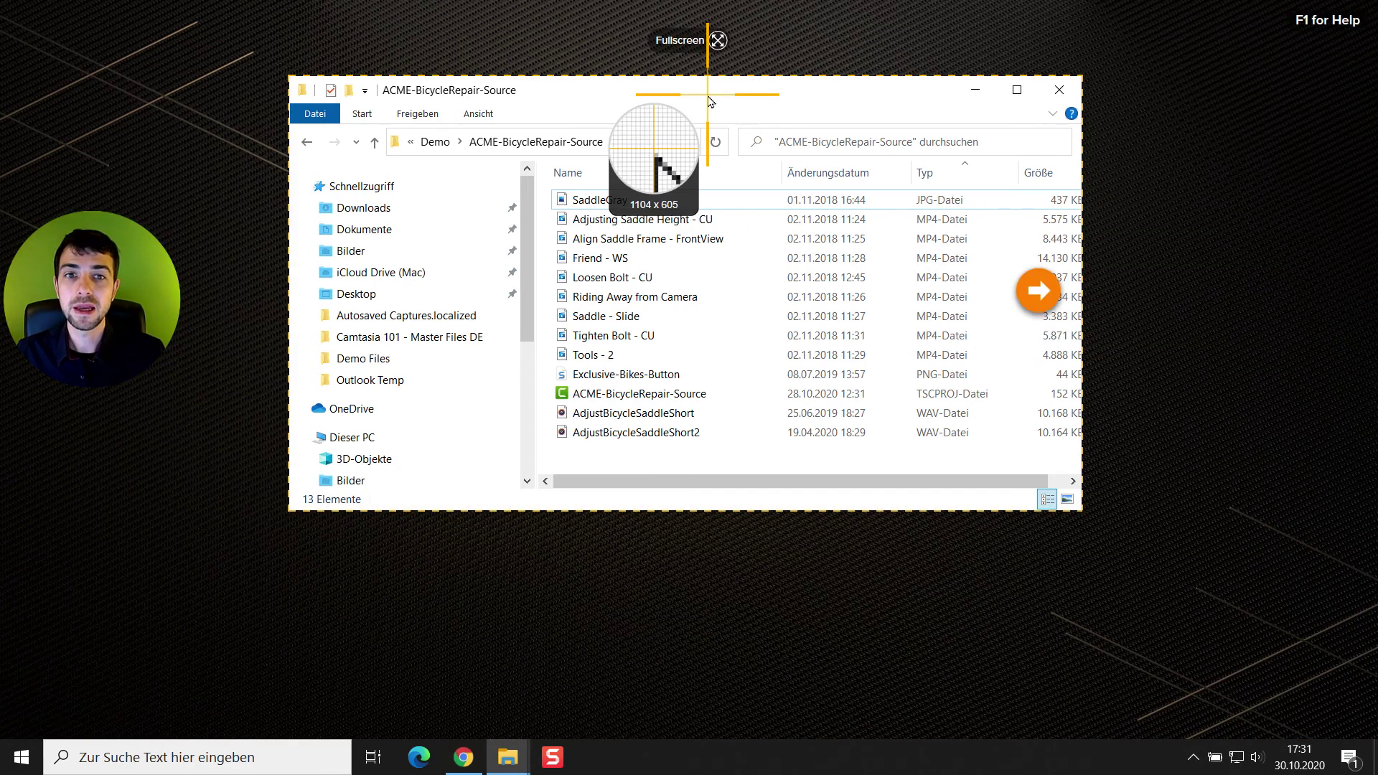
{"action": "left_click", "coordinate": [709, 100]}
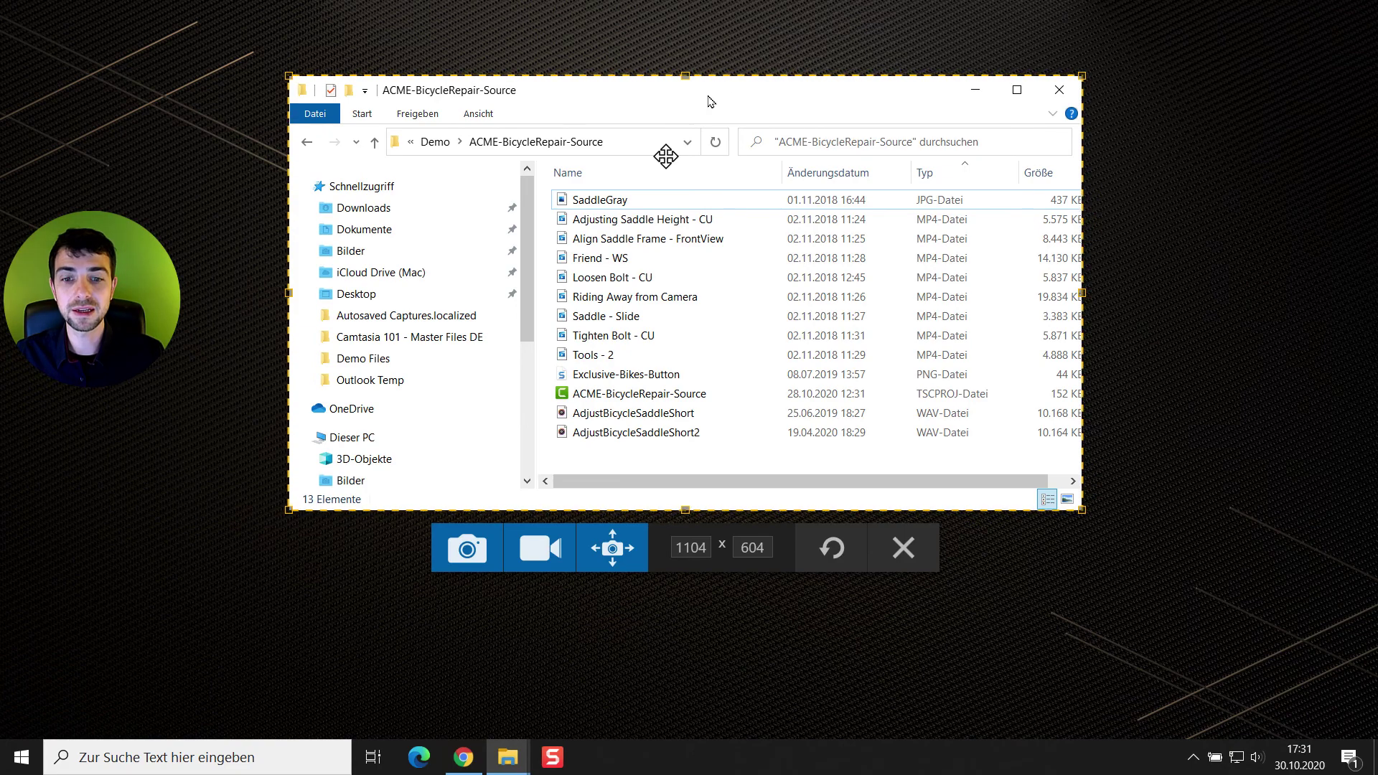
{"action": "left_click", "coordinate": [472, 544]}
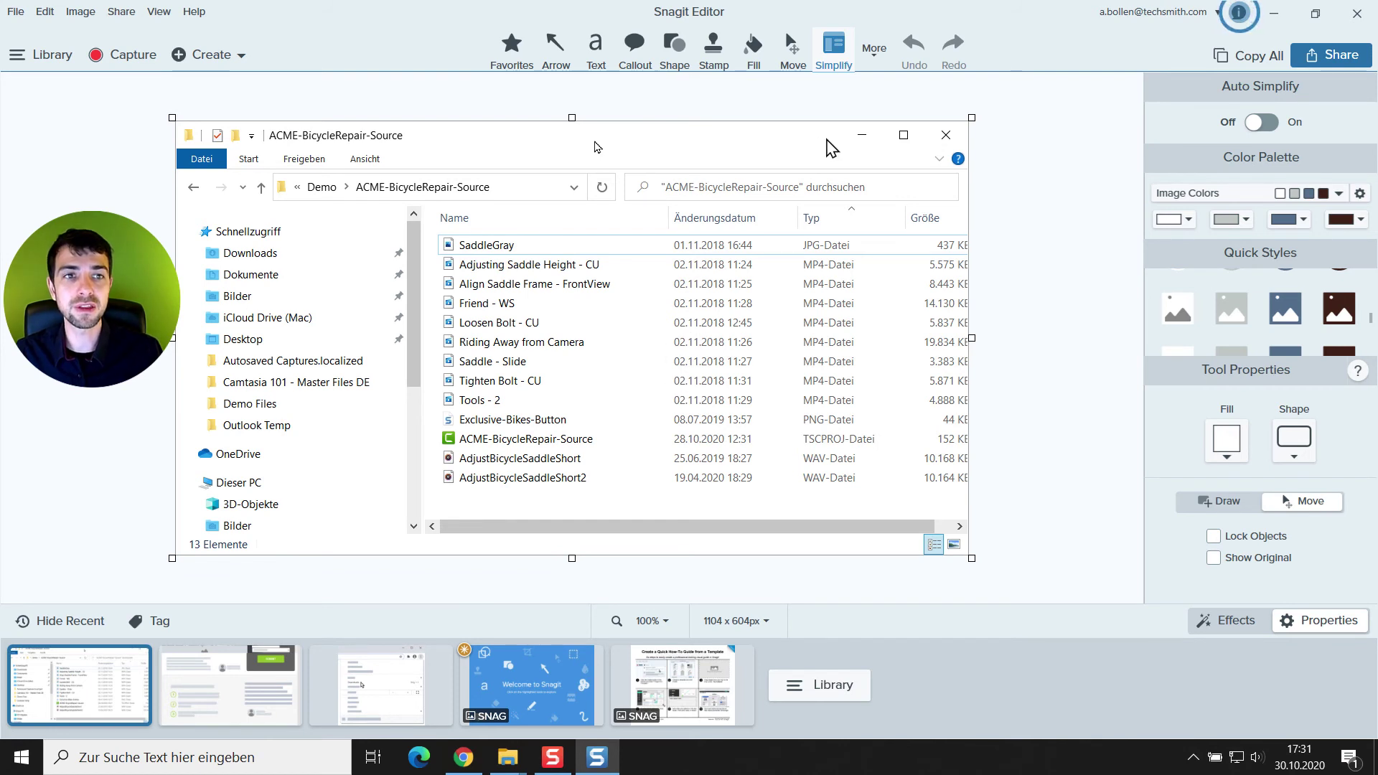
Step: Erase the Größe column and the search field's text from the capture using rectangular selections with background auto-fill
{"action": "left_click", "coordinate": [874, 50]}
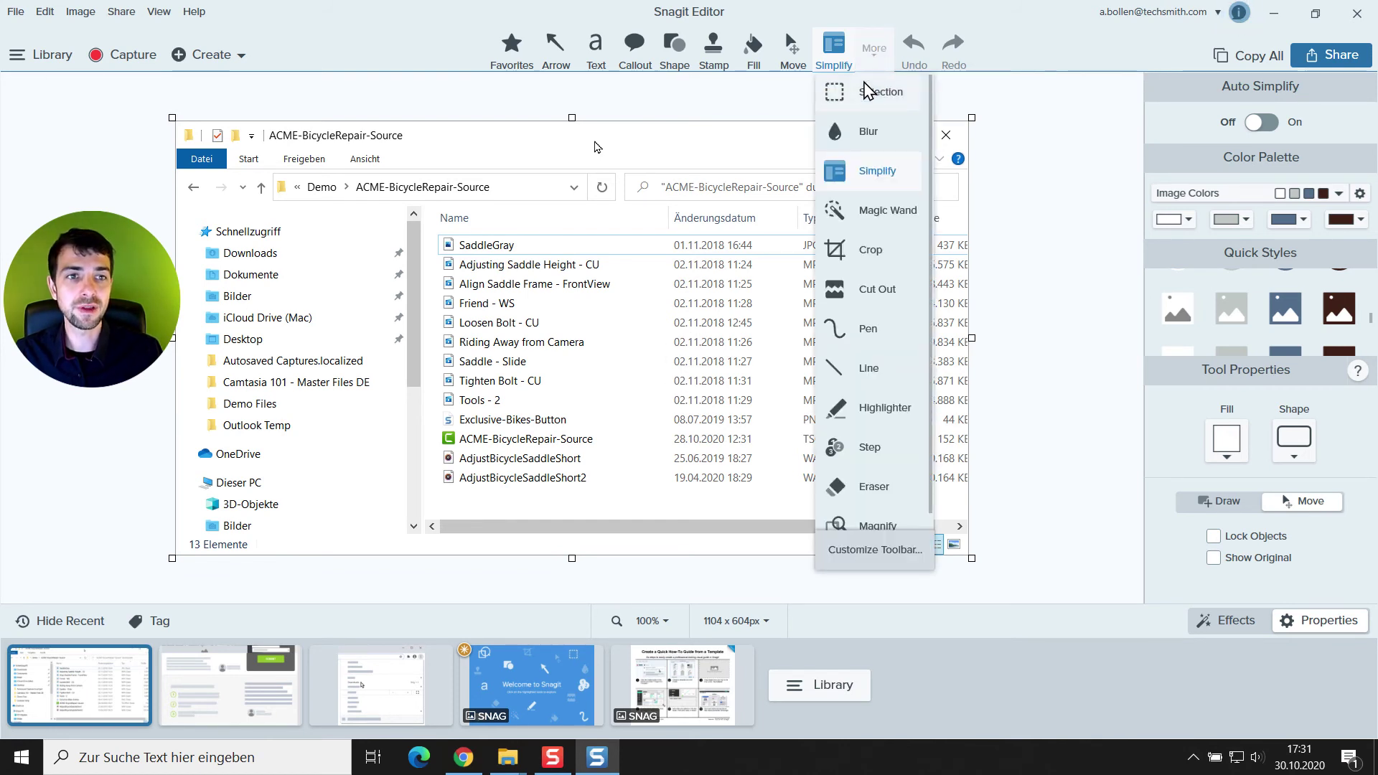
{"action": "left_click", "coordinate": [865, 94]}
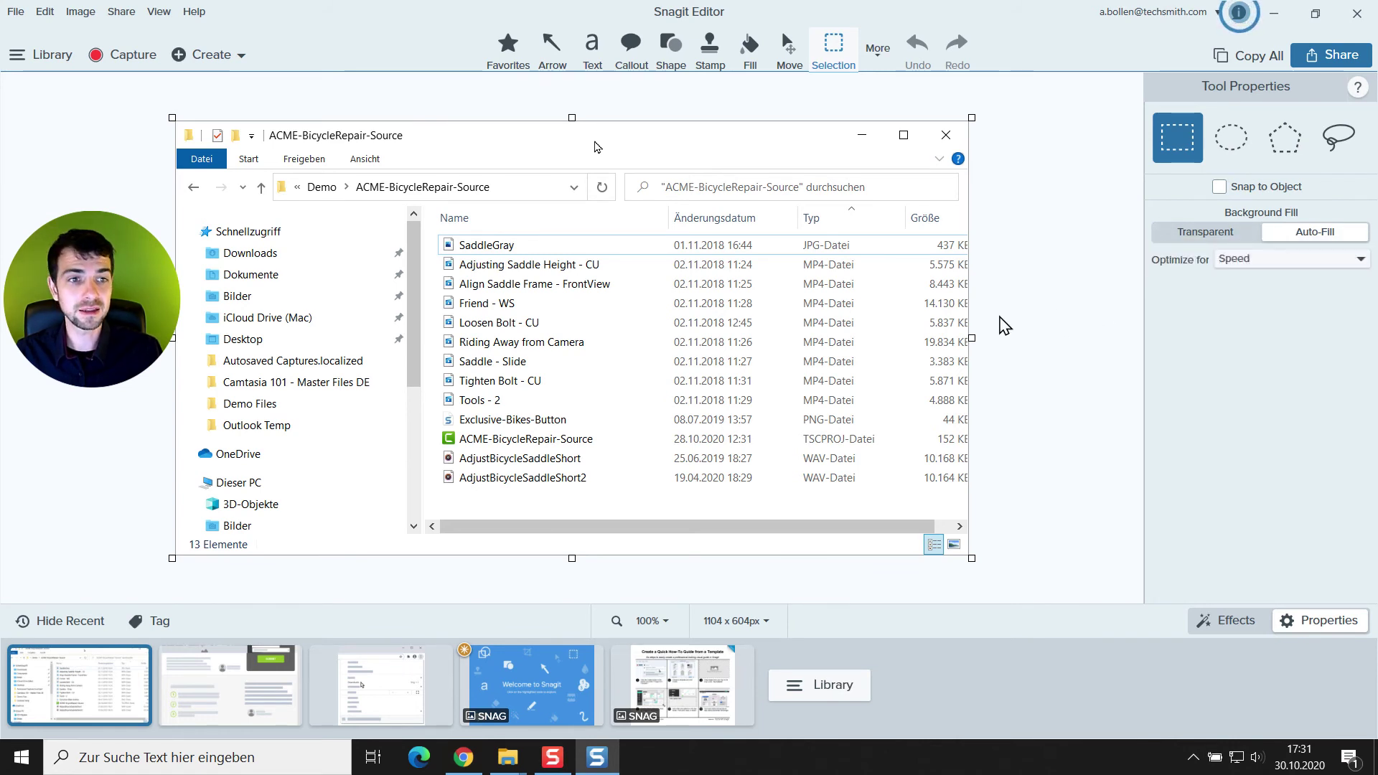
{"action": "left_click_drag", "start_coordinate": [906, 493], "coordinate": [1012, 205]}
{"action": "key", "text": "Delete"}
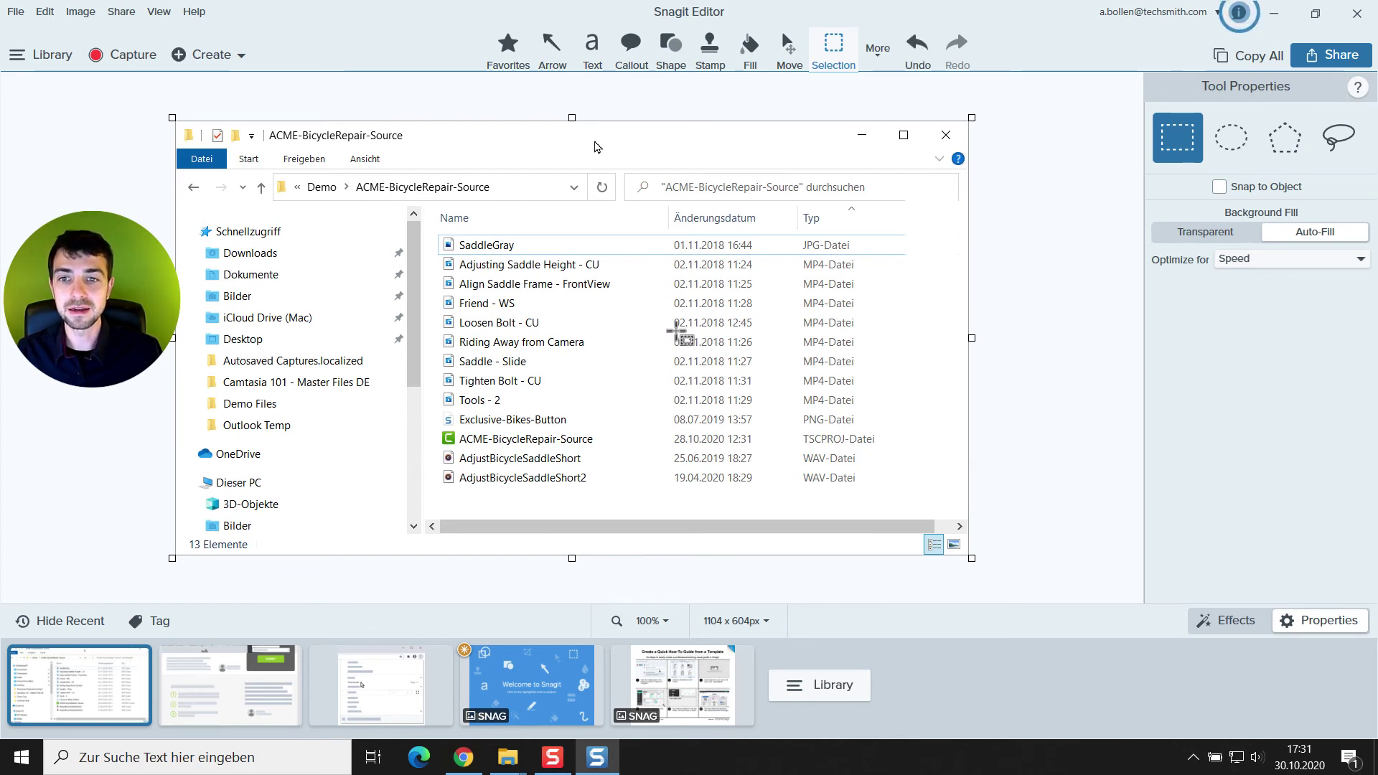
{"action": "left_click_drag", "start_coordinate": [655, 175], "coordinate": [877, 198]}
{"action": "key", "text": "Delete"}
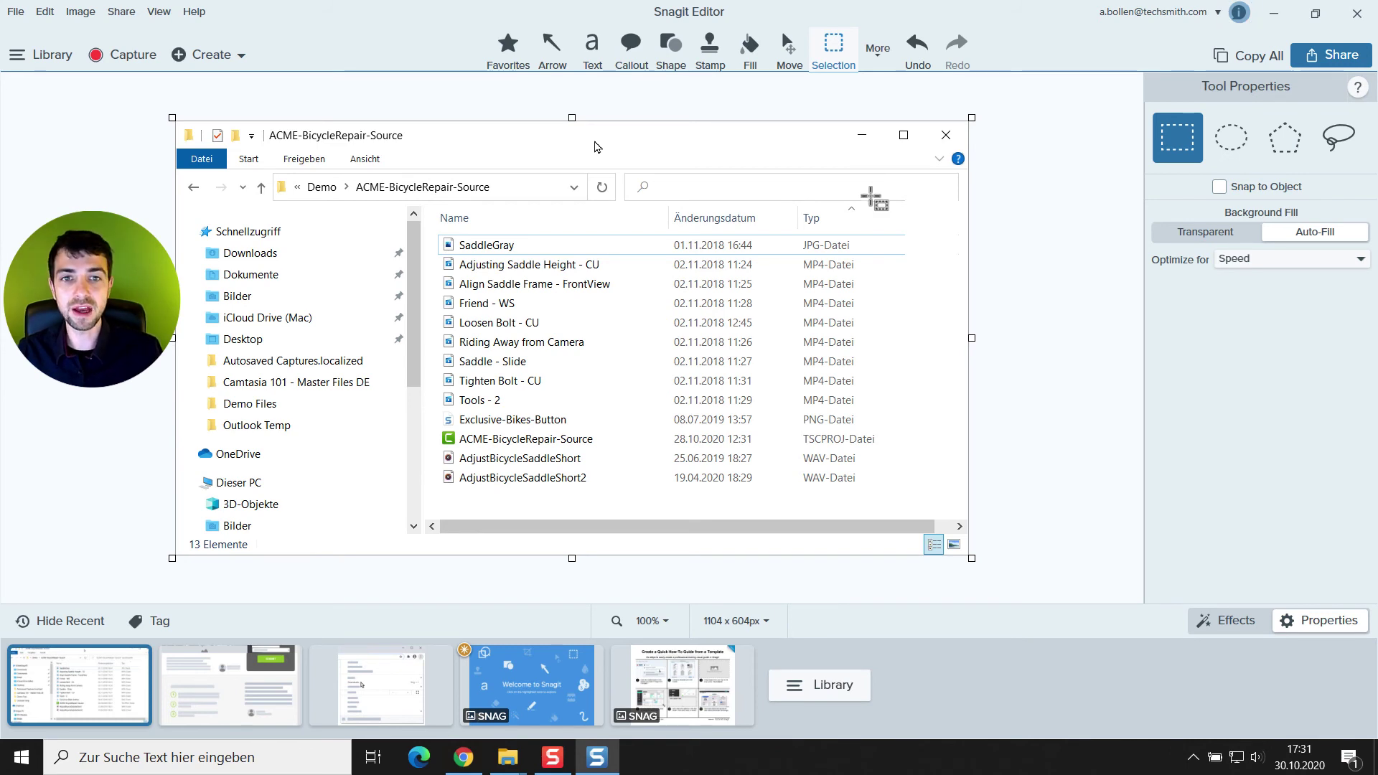
Step: Delete the captured mouse pointer and erase the window title text in the title bar
{"action": "left_click", "coordinate": [602, 149]}
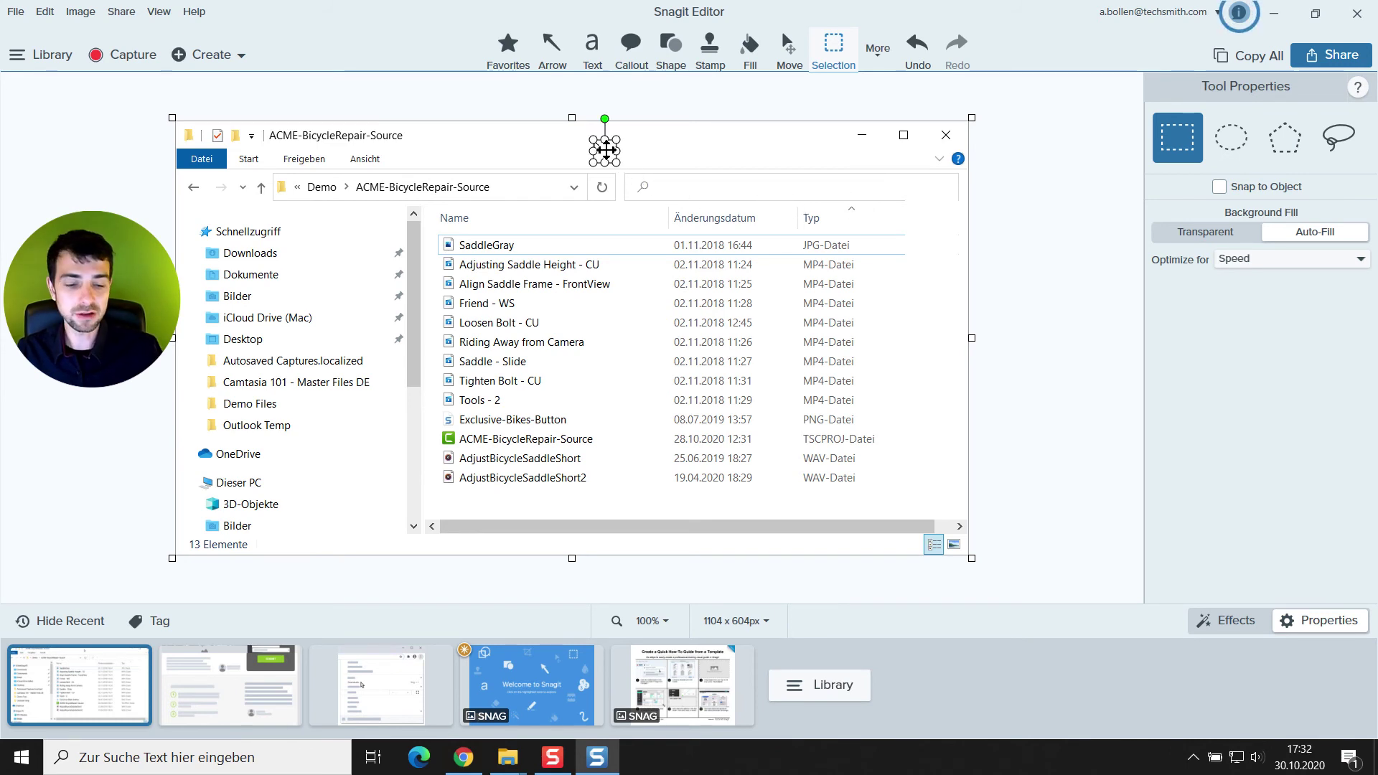
{"action": "key", "text": "Delete"}
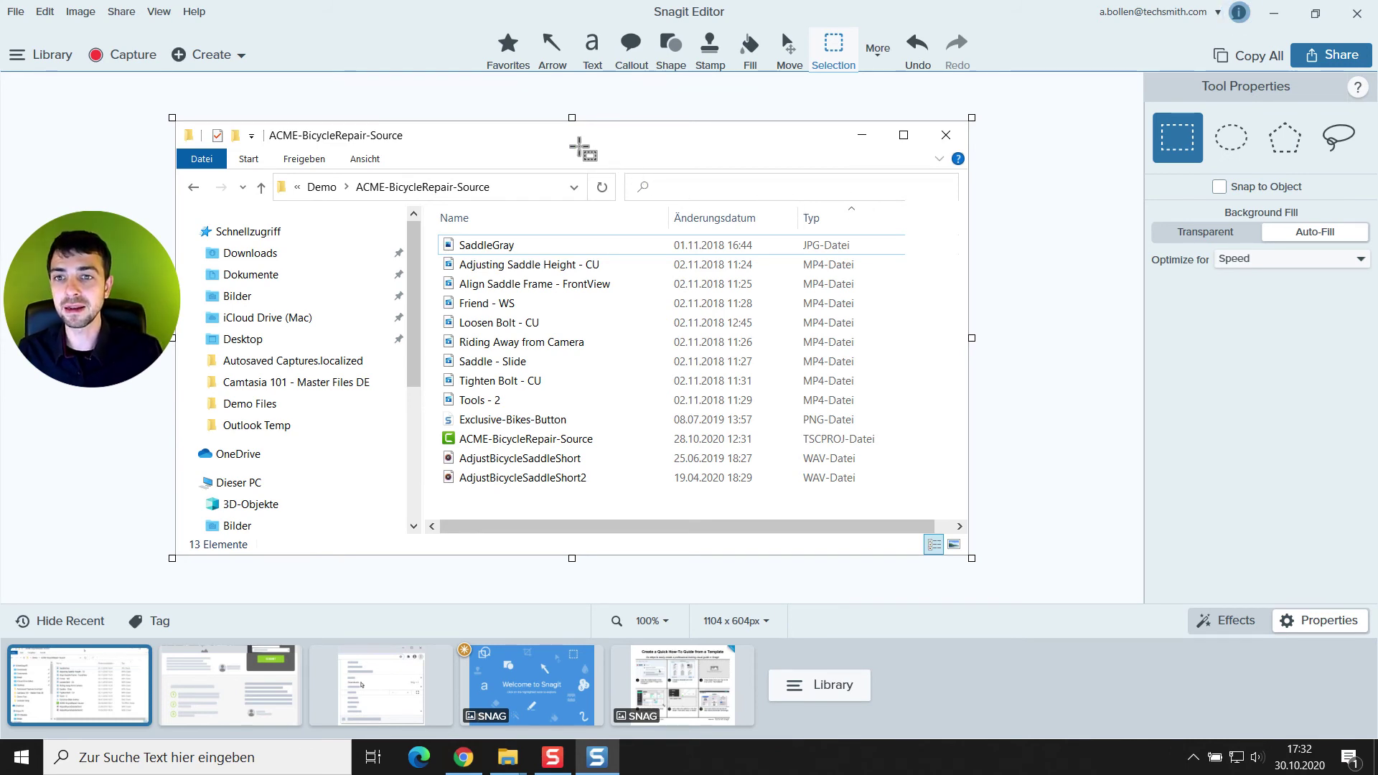
{"action": "left_click_drag", "start_coordinate": [410, 145], "coordinate": [284, 119]}
{"action": "key", "text": "Delete"}
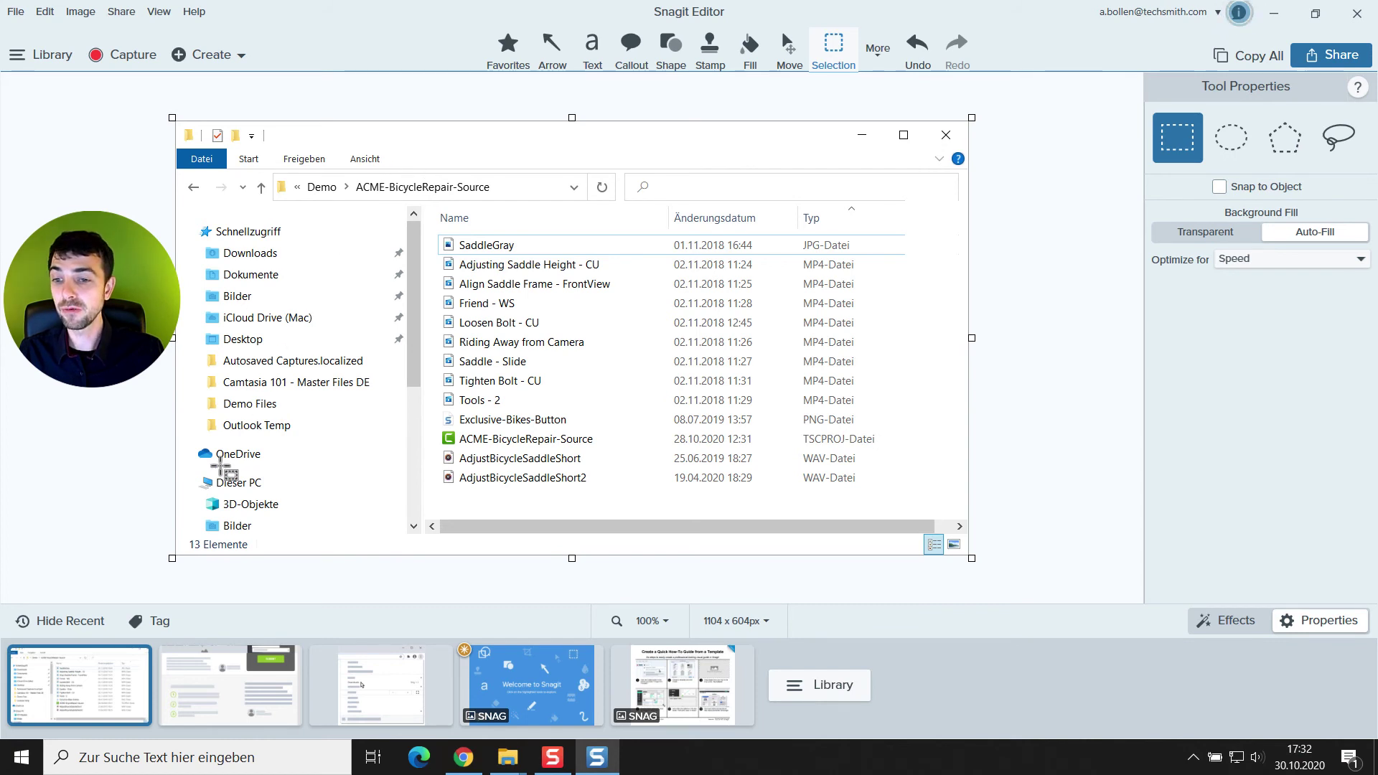
Step: Erase the navigation pane entries from Demo Files down to the lower Bilder folder
{"action": "left_click_drag", "start_coordinate": [186, 443], "coordinate": [358, 542]}
{"action": "left_click_drag", "start_coordinate": [269, 437], "coordinate": [270, 392]}
{"action": "left_click_drag", "start_coordinate": [358, 465], "coordinate": [382, 466]}
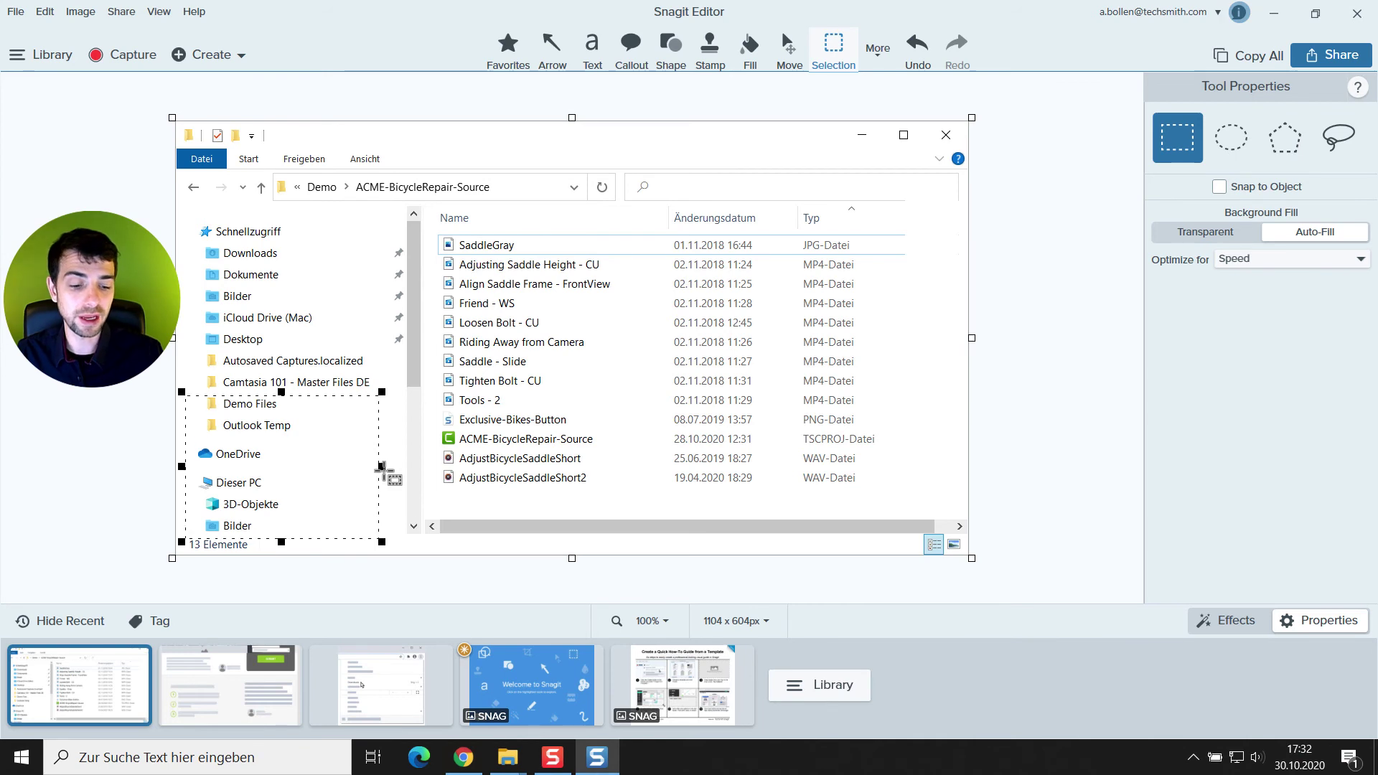
{"action": "key", "text": "Delete"}
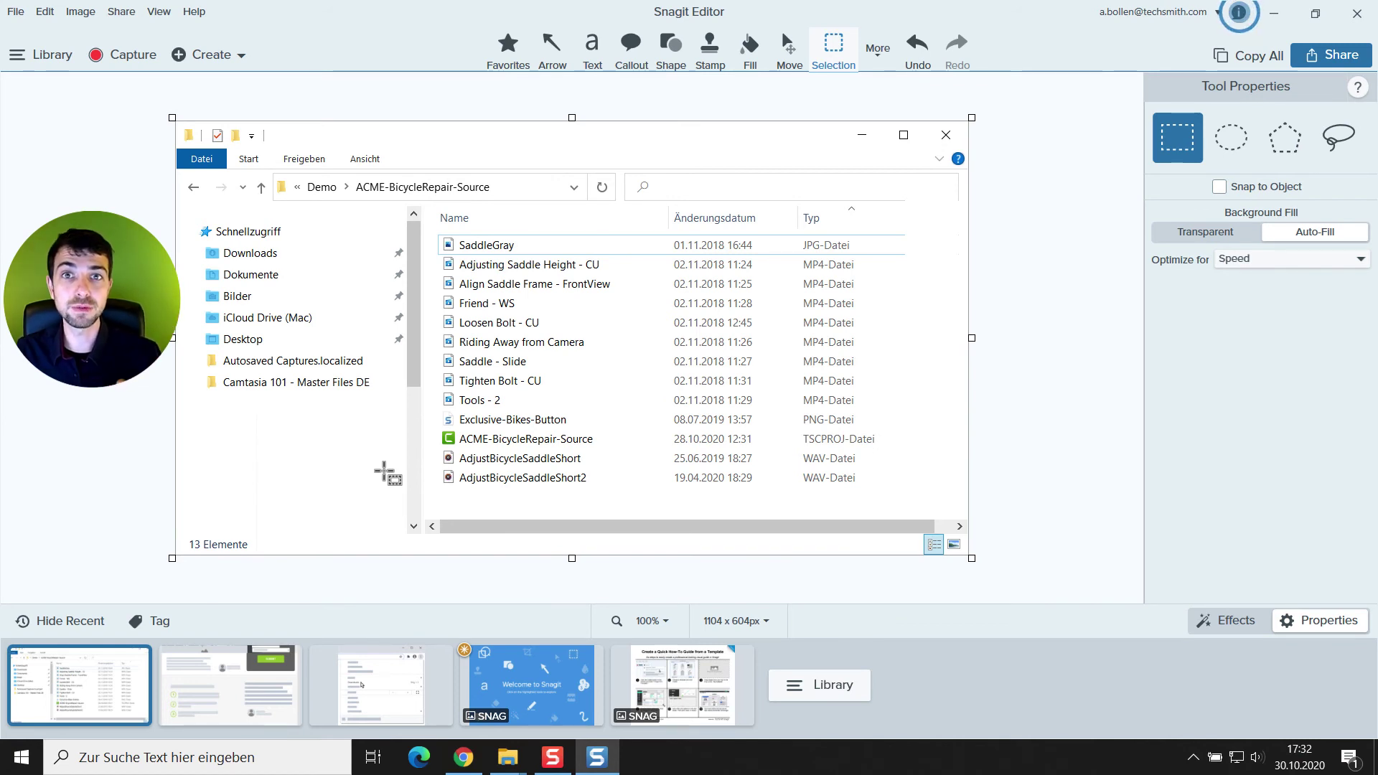
Step: Turn on Auto Simplify for the File Explorer capture and apply the Antons Sul Palette
{"action": "left_click", "coordinate": [875, 61]}
{"action": "left_click", "coordinate": [882, 174]}
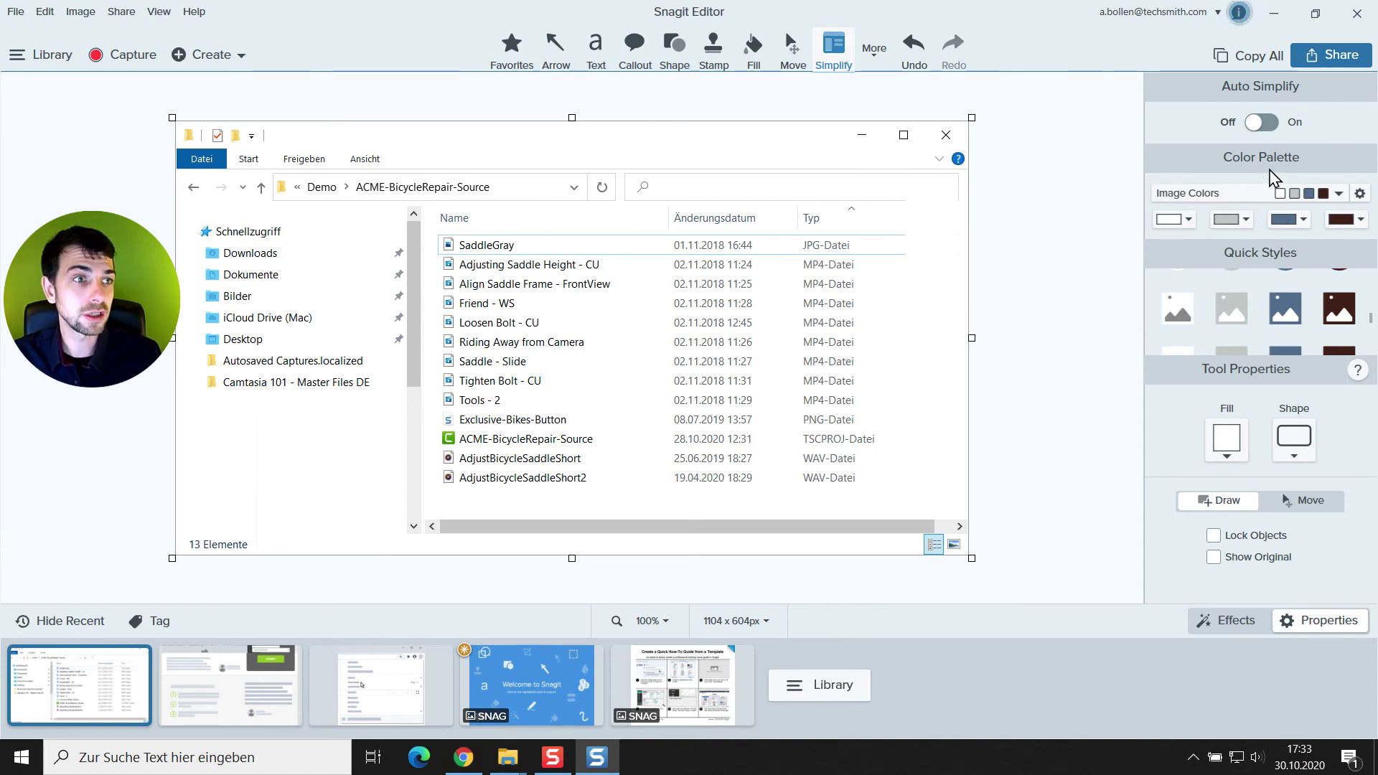
{"action": "left_click", "coordinate": [1262, 124]}
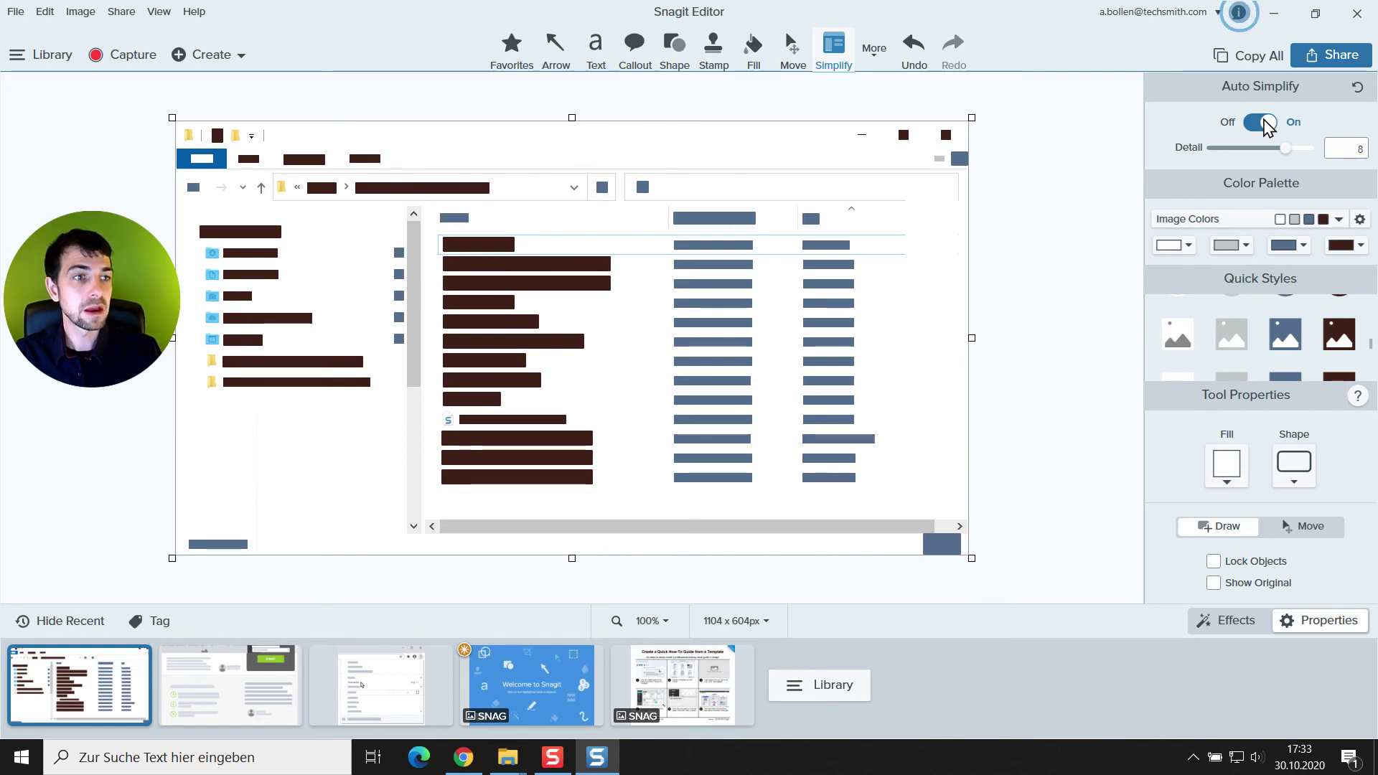
{"action": "left_click", "coordinate": [1338, 220]}
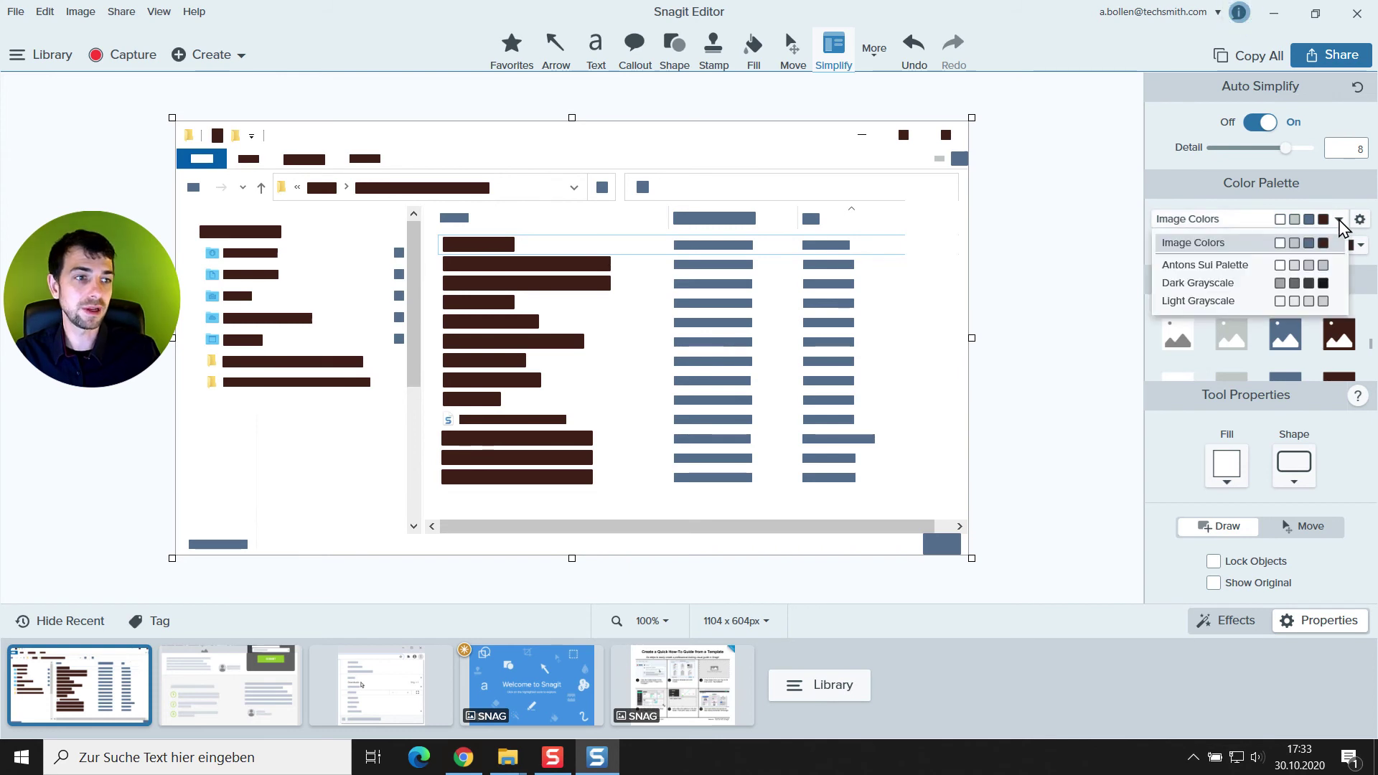
{"action": "left_click", "coordinate": [1191, 267]}
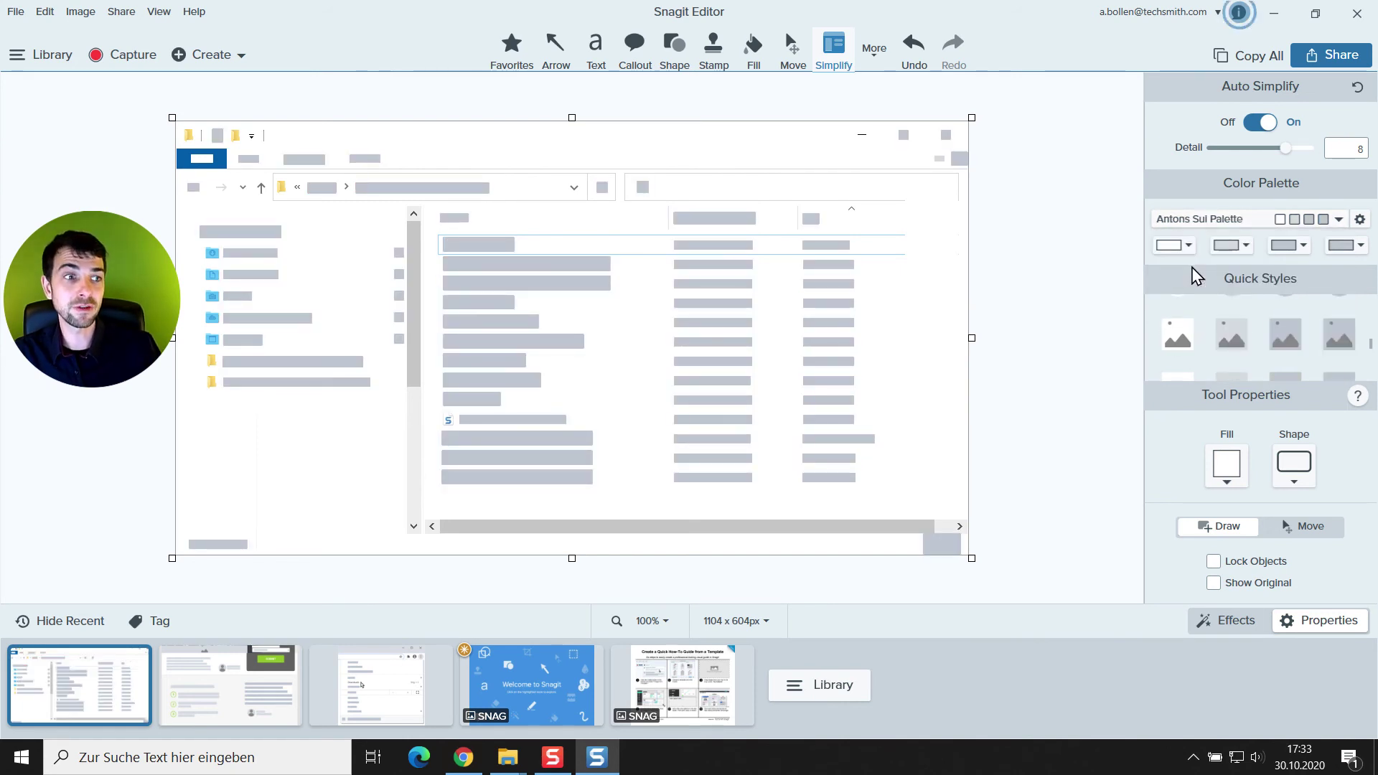
Step: Try the Light Grayscale palette on the simplified capture and switch back to Antons Sul Palette
{"action": "left_click", "coordinate": [1338, 219]}
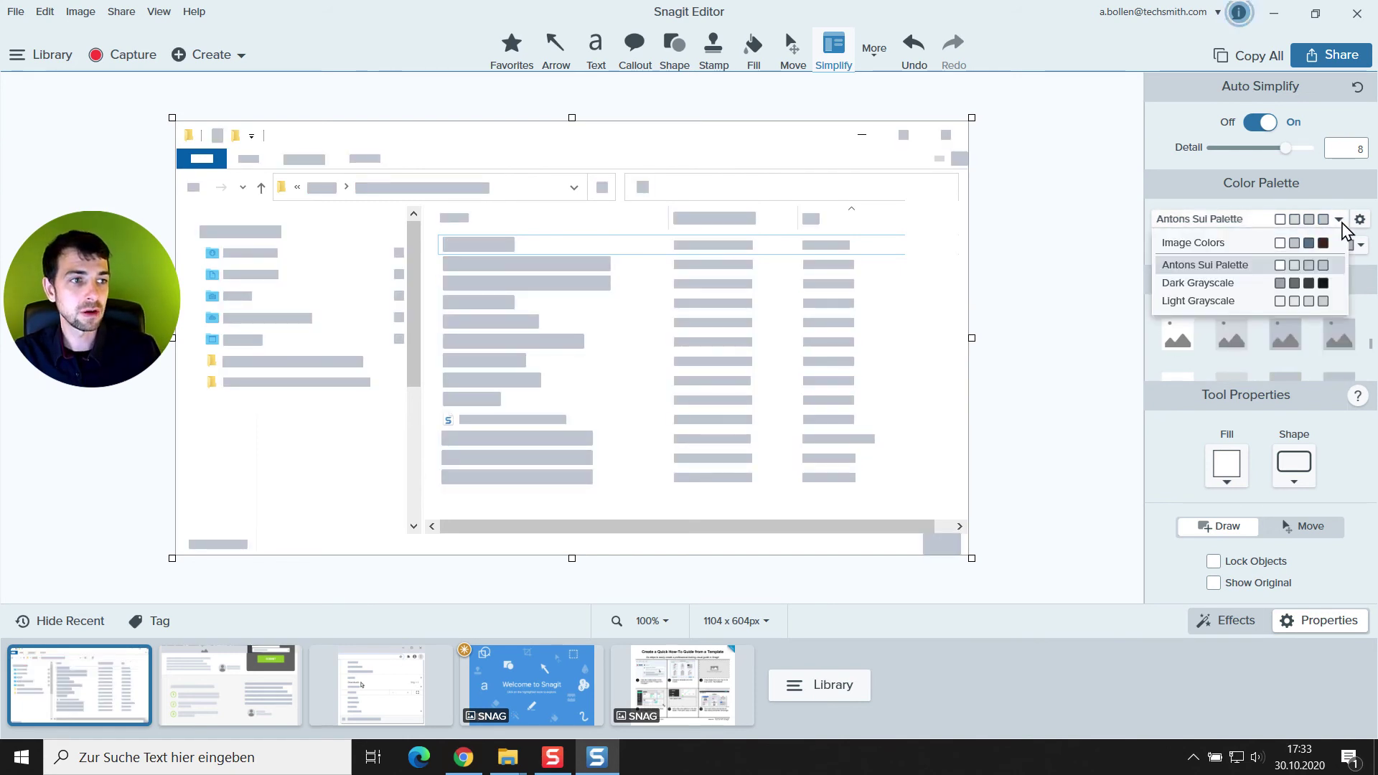
{"action": "left_click", "coordinate": [1211, 313]}
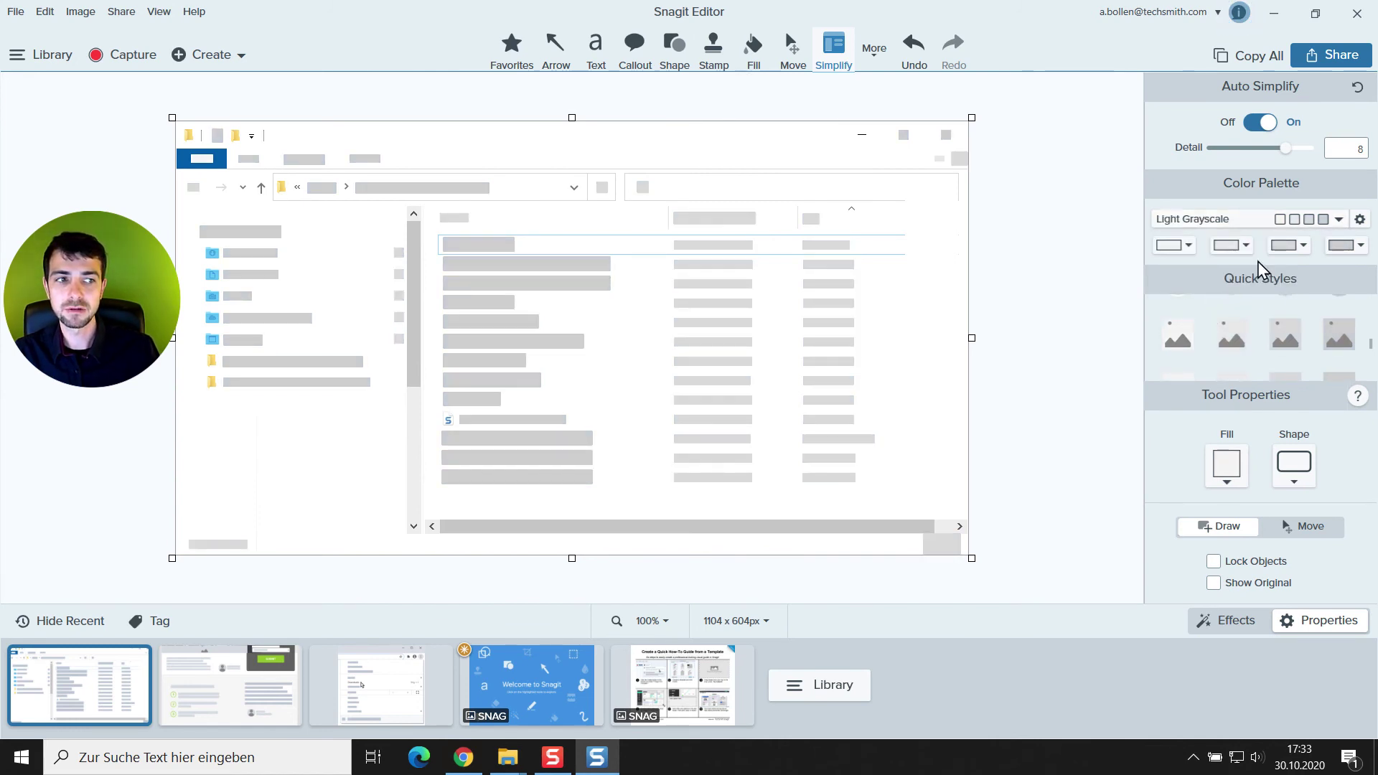
{"action": "left_click", "coordinate": [1338, 218]}
{"action": "left_click", "coordinate": [1220, 264]}
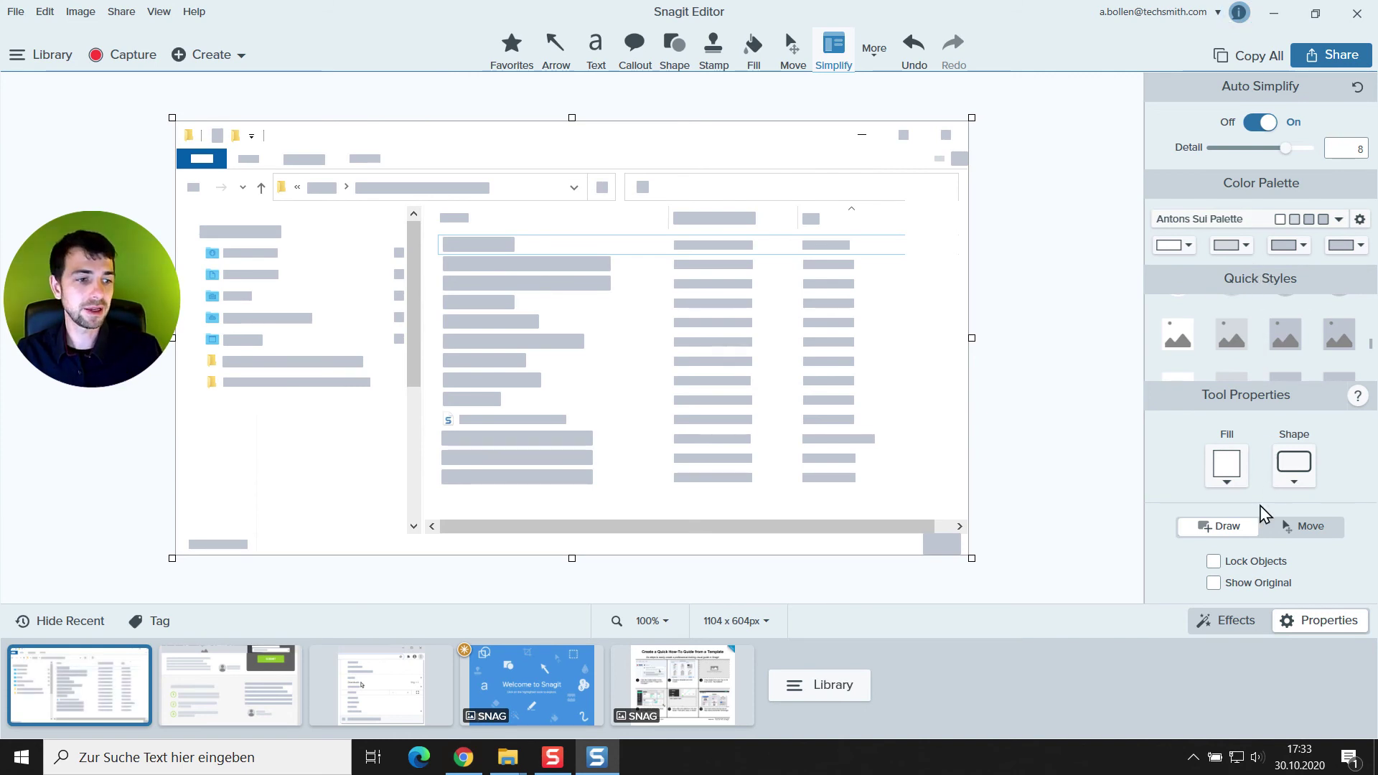
Step: Show the original beneath the simplified shapes and shift all the file-name bars right, off the file icons
{"action": "left_click", "coordinate": [1228, 586]}
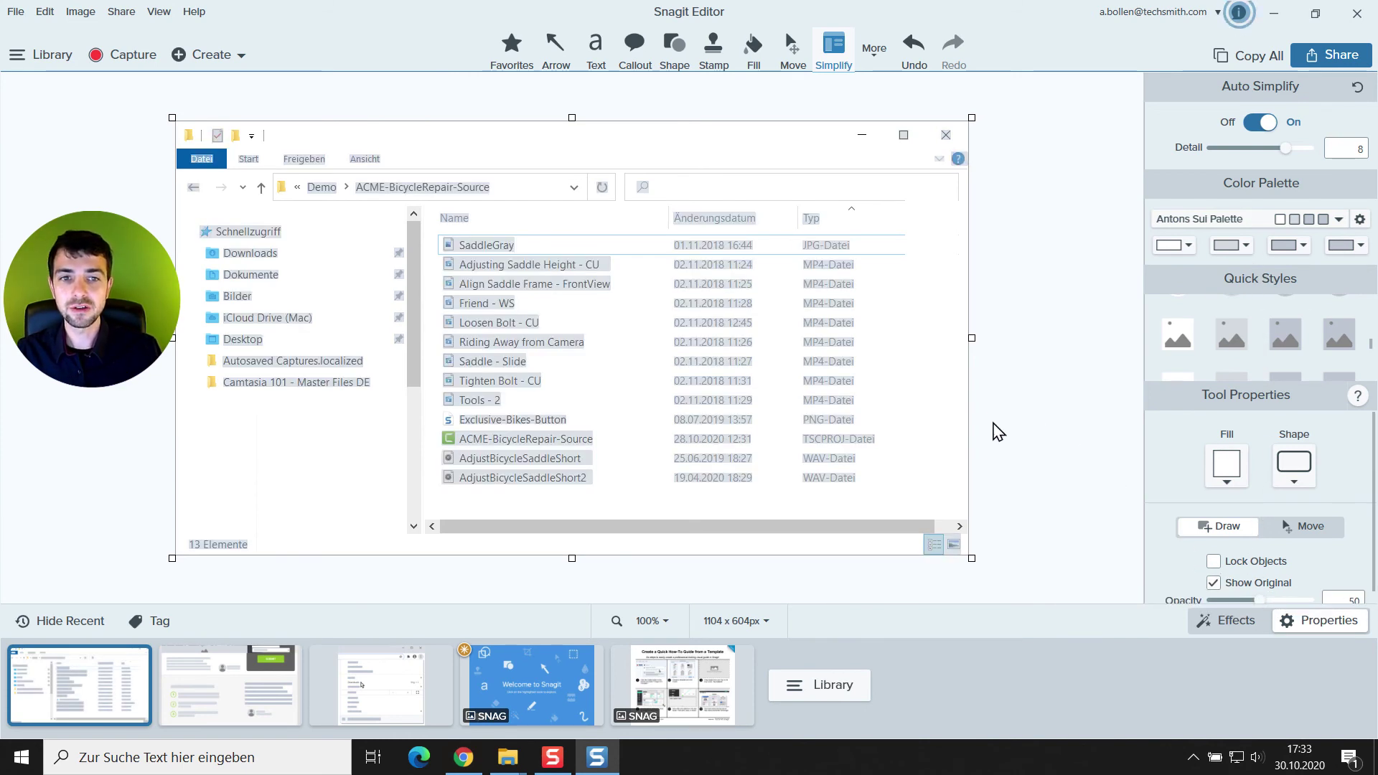
{"action": "left_click", "coordinate": [671, 264]}
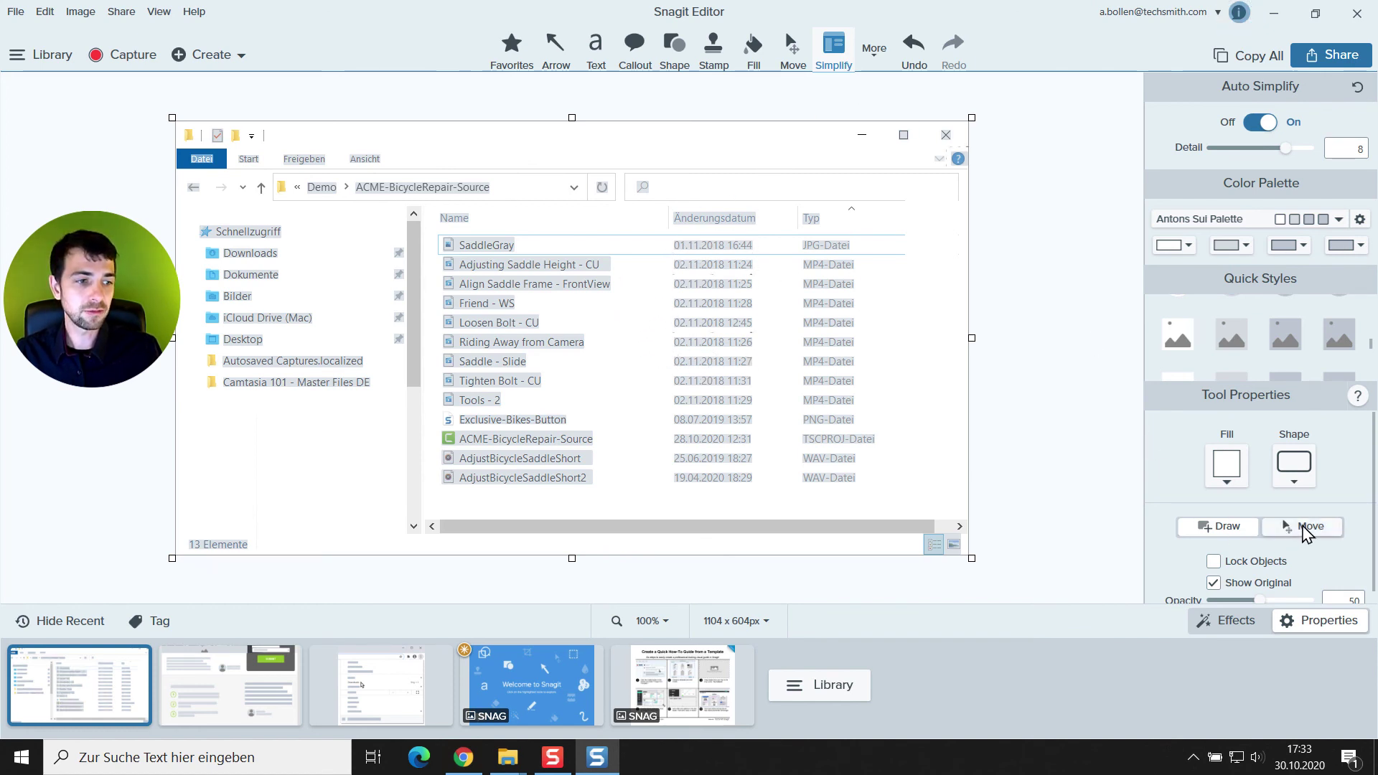
{"action": "left_click", "coordinate": [1302, 527]}
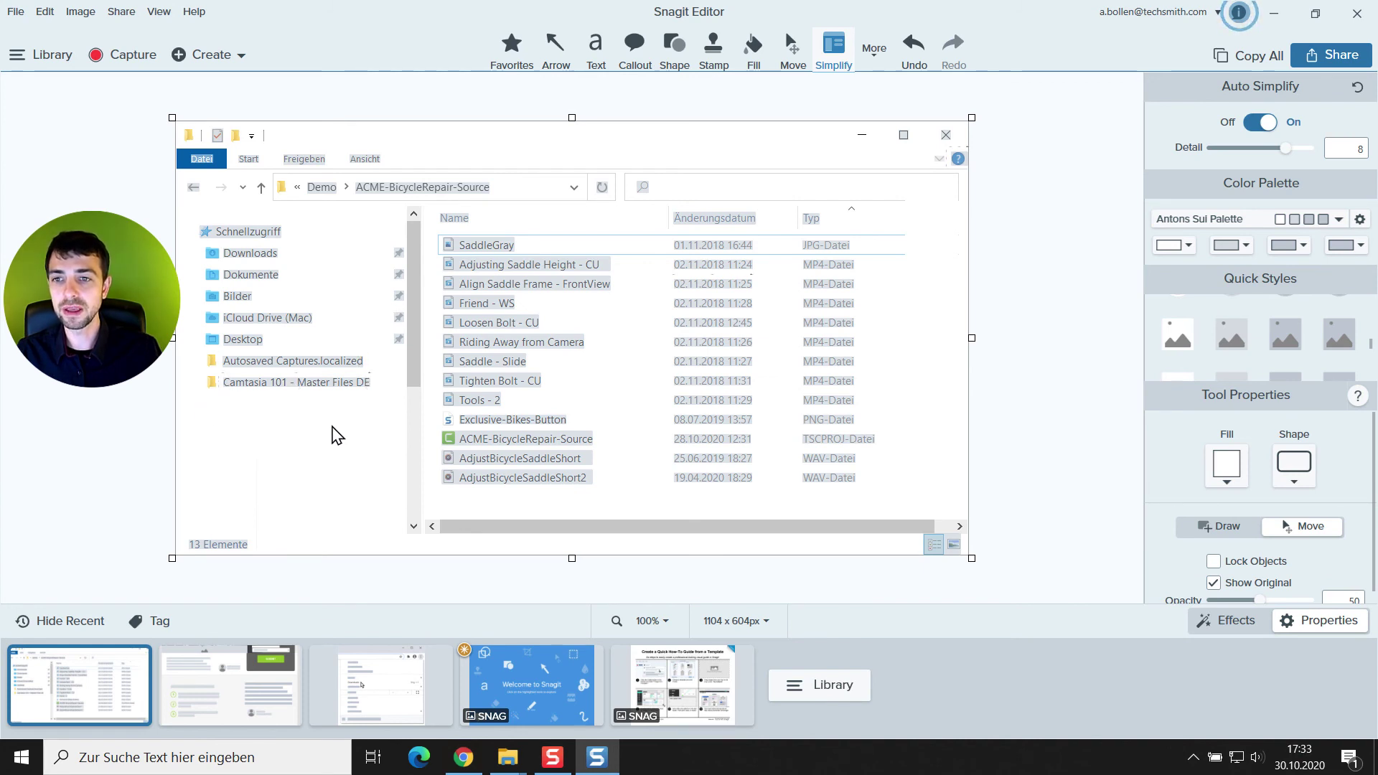
{"action": "left_click_drag", "start_coordinate": [621, 503], "coordinate": [465, 255]}
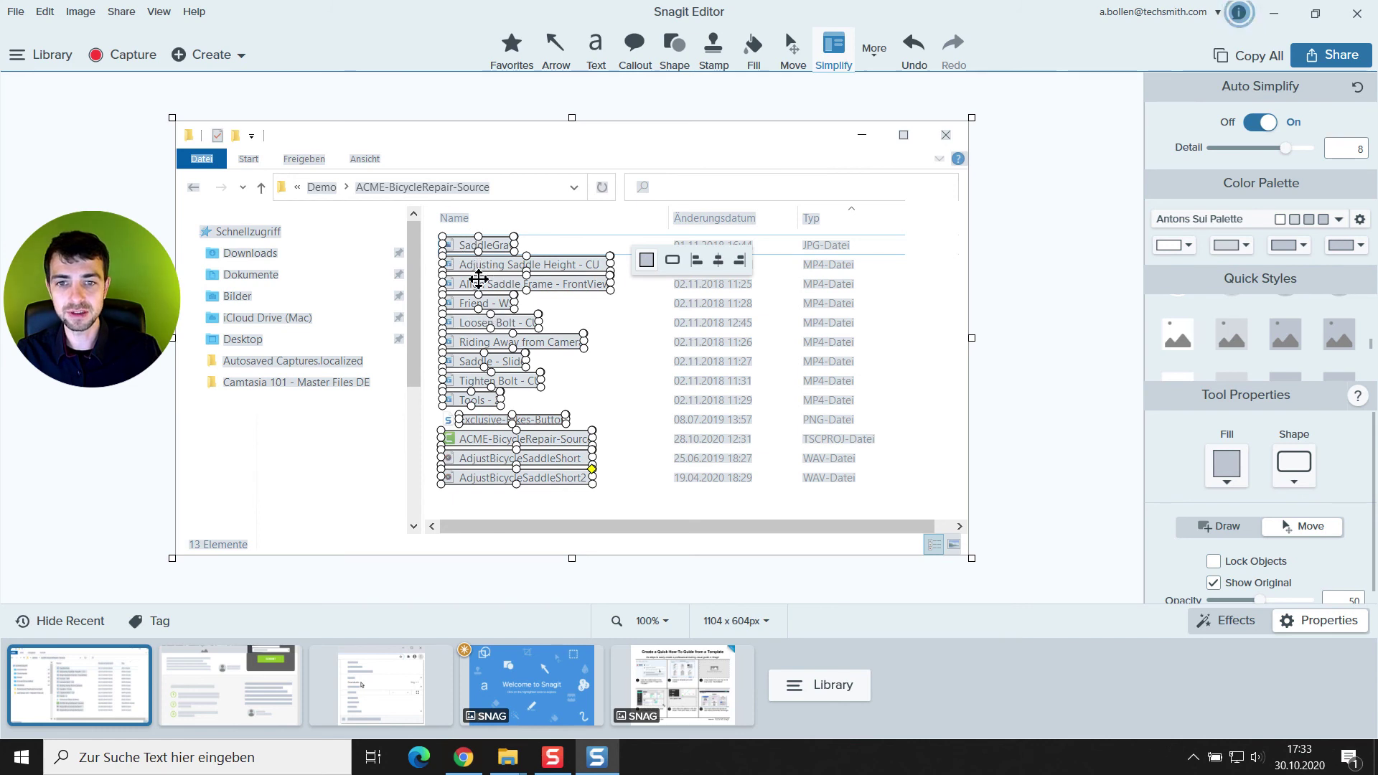
{"action": "left_click_drag", "start_coordinate": [473, 282], "coordinate": [493, 282]}
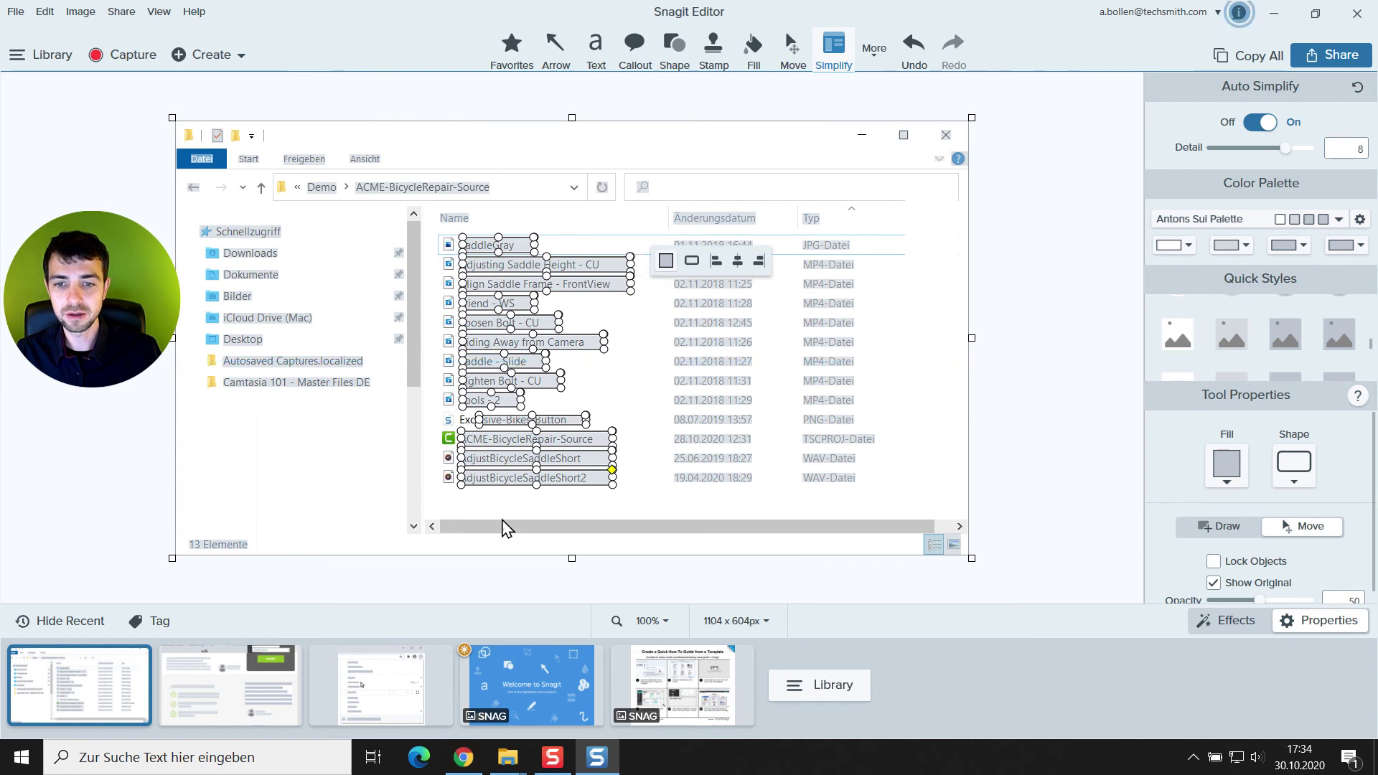
Step: Move the Exclusive-Bikes-Button bar left into line, nudge all the file-name bars slightly left, and hide the original
{"action": "left_click", "coordinate": [520, 505]}
{"action": "left_click", "coordinate": [517, 418]}
{"action": "left_click_drag", "start_coordinate": [516, 415], "coordinate": [499, 414]}
{"action": "left_click", "coordinate": [562, 517]}
{"action": "left_click_drag", "start_coordinate": [628, 495], "coordinate": [457, 236]}
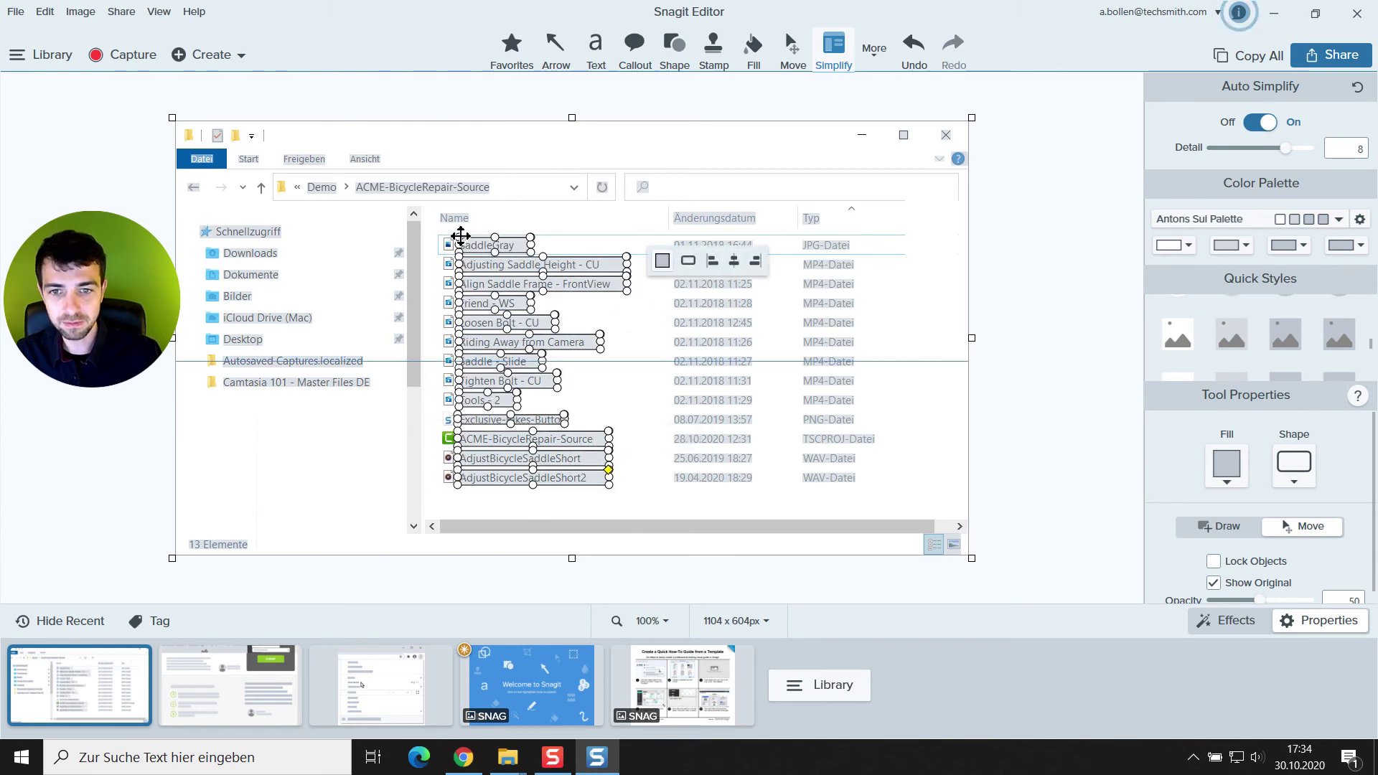
{"action": "left_click", "coordinate": [1002, 436]}
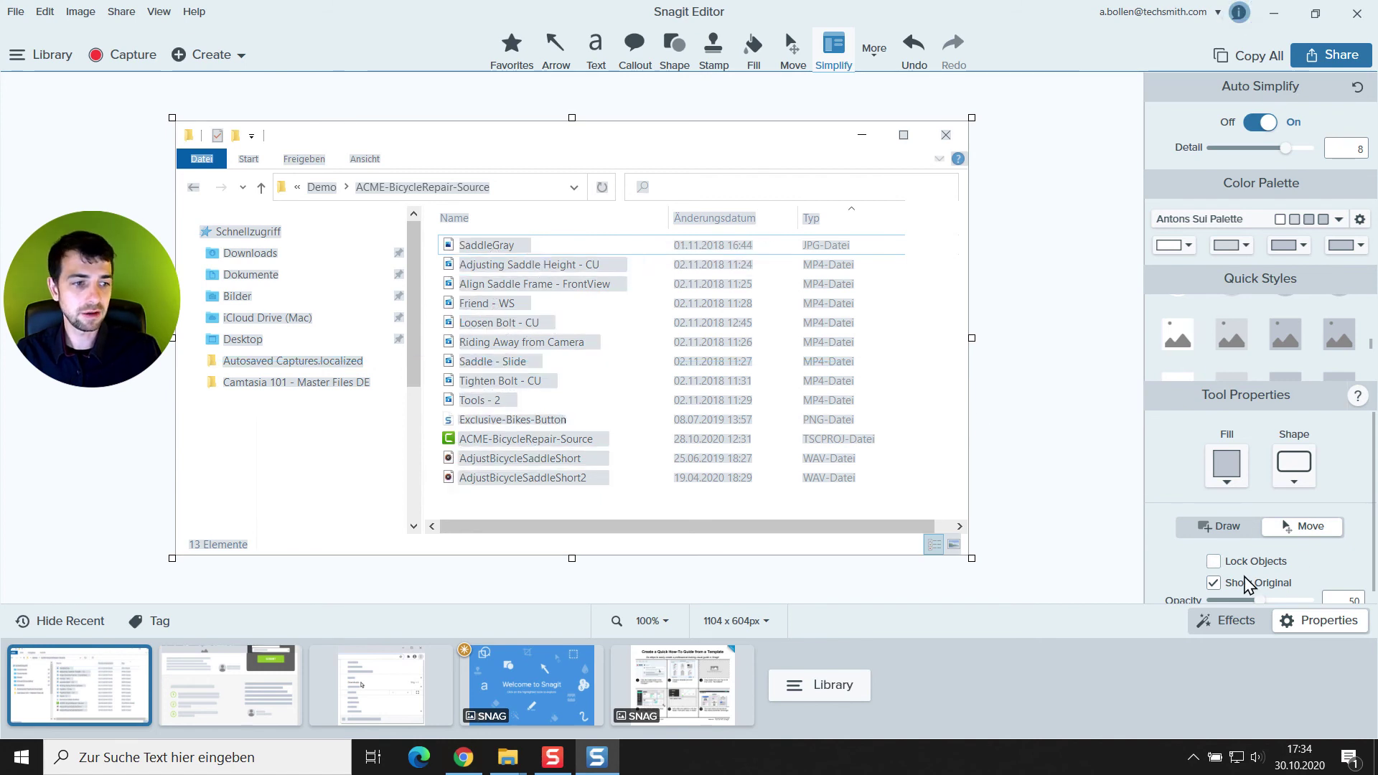
{"action": "left_click", "coordinate": [1222, 586]}
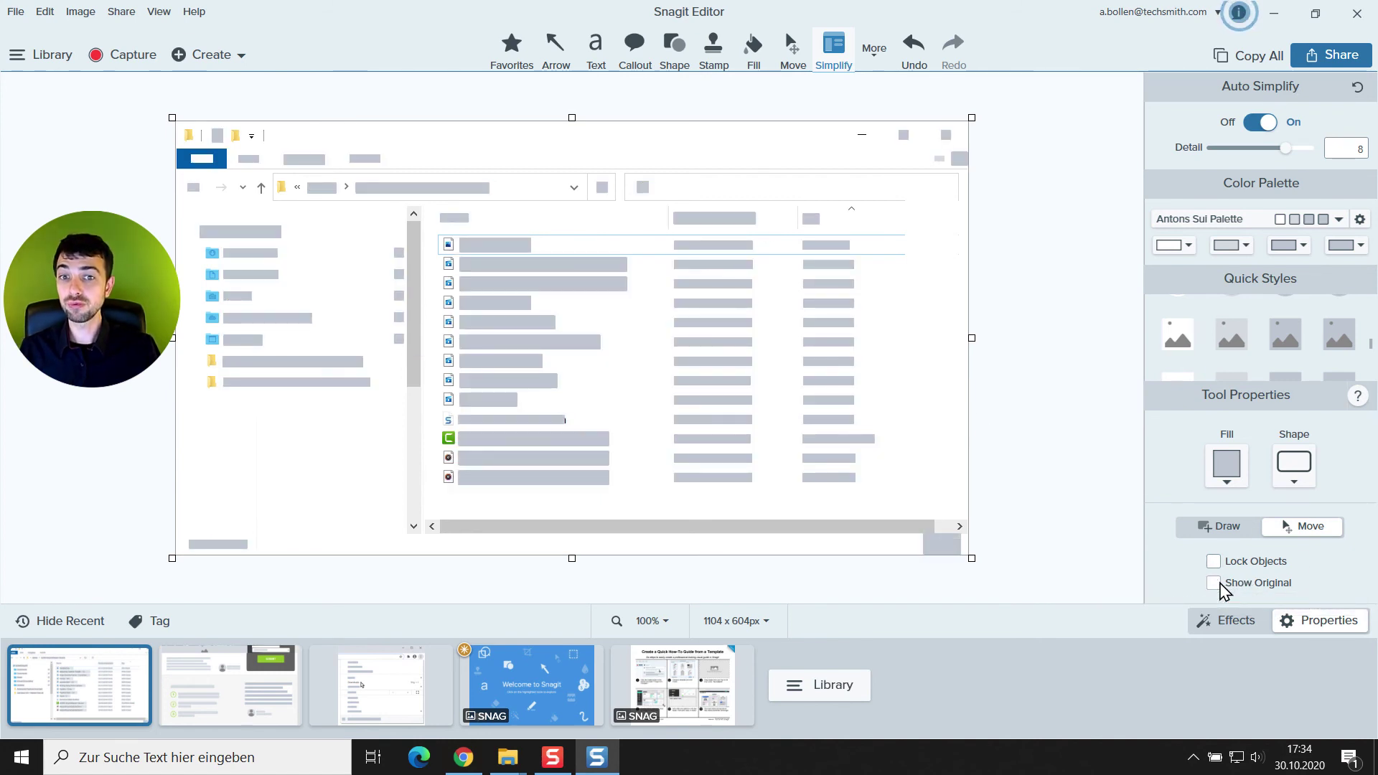
Step: Recolor the three column header bars above the file list with a darker gray fill, about #A2A4A7
{"action": "left_click", "coordinate": [687, 227]}
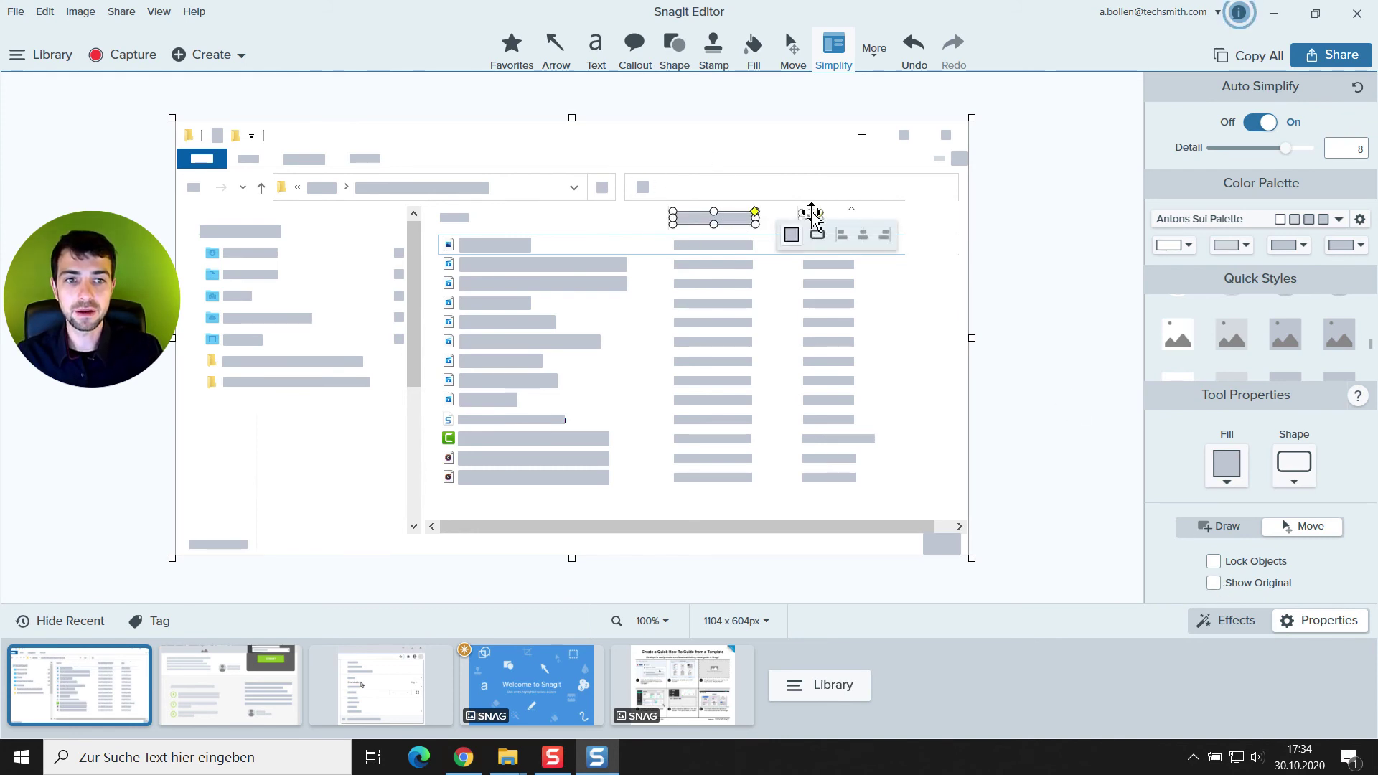
{"action": "left_click", "coordinate": [810, 213], "text": "shift"}
{"action": "left_click", "coordinate": [458, 219], "text": "shift"}
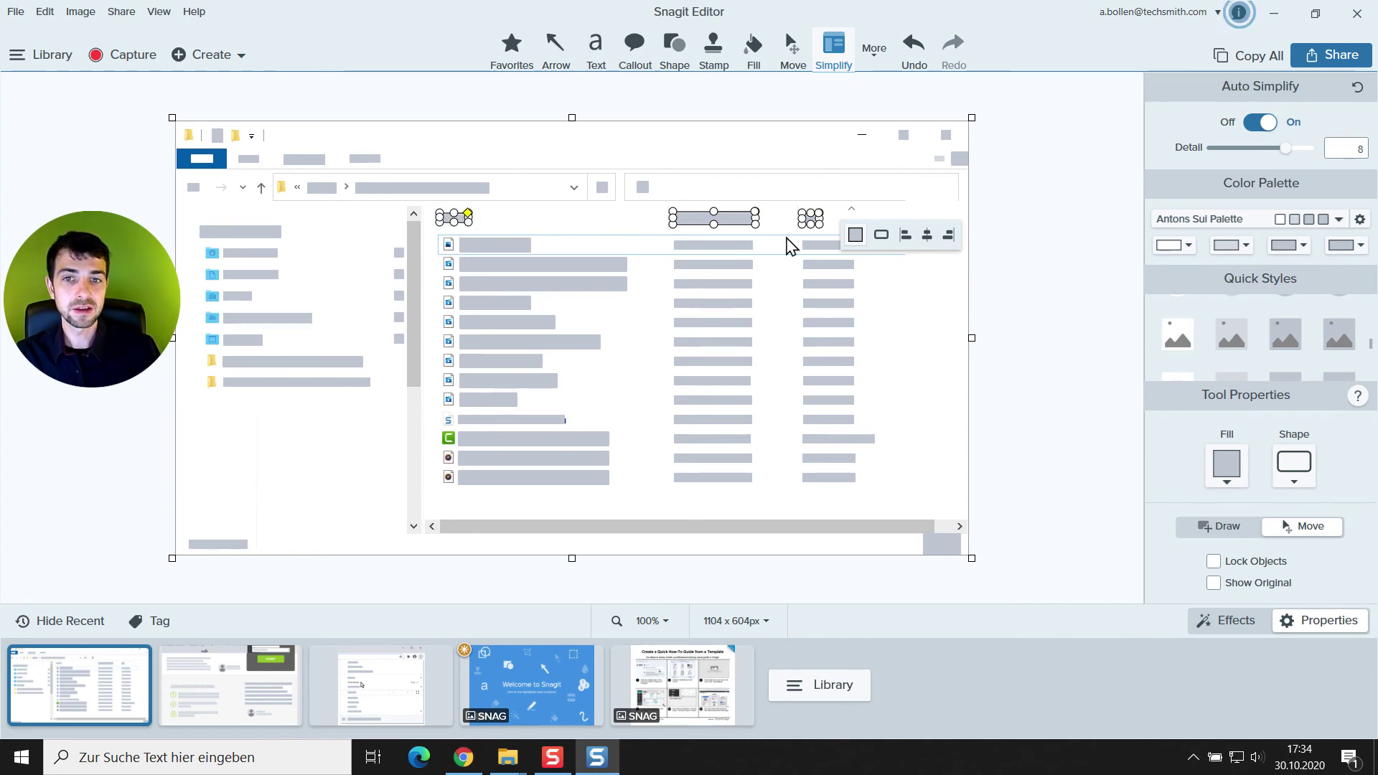
{"action": "left_click", "coordinate": [1226, 477]}
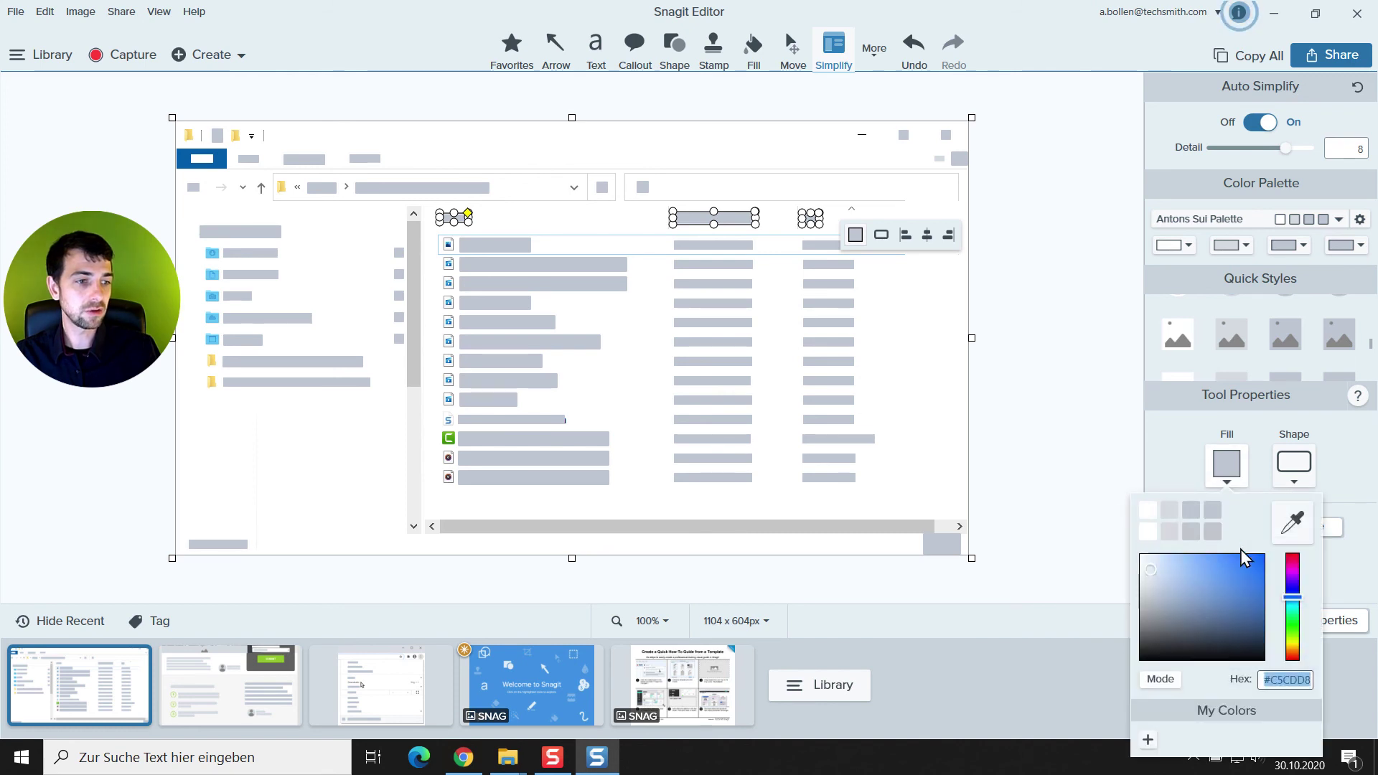
{"action": "left_click", "coordinate": [1148, 585]}
{"action": "mouse_move", "coordinate": [1148, 587]}
{"action": "left_mouse_down"}
{"action": "mouse_move", "coordinate": [1144, 610]}
{"action": "mouse_move", "coordinate": [1241, 627]}
{"action": "mouse_move", "coordinate": [1142, 627]}
{"action": "mouse_move", "coordinate": [1143, 593]}
{"action": "left_mouse_up"}
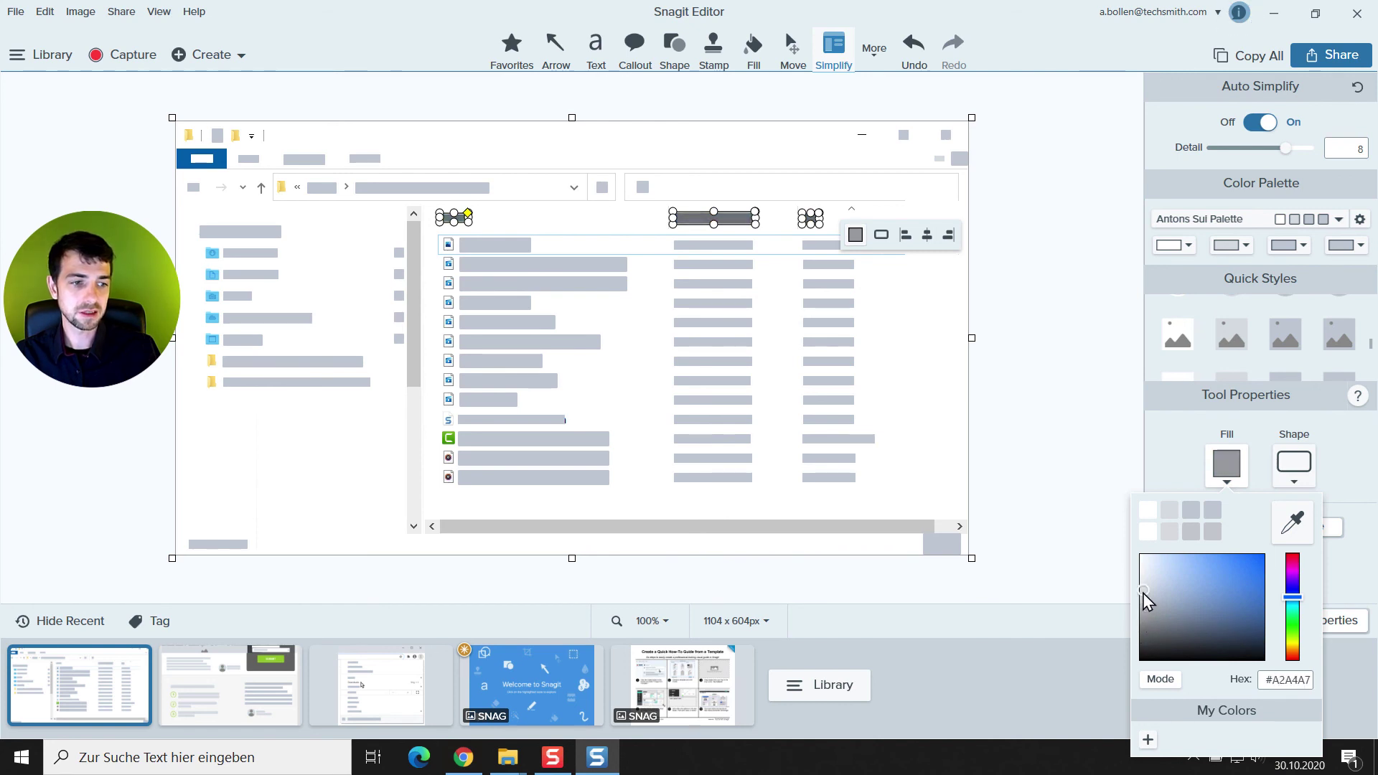
{"action": "left_click", "coordinate": [1068, 399]}
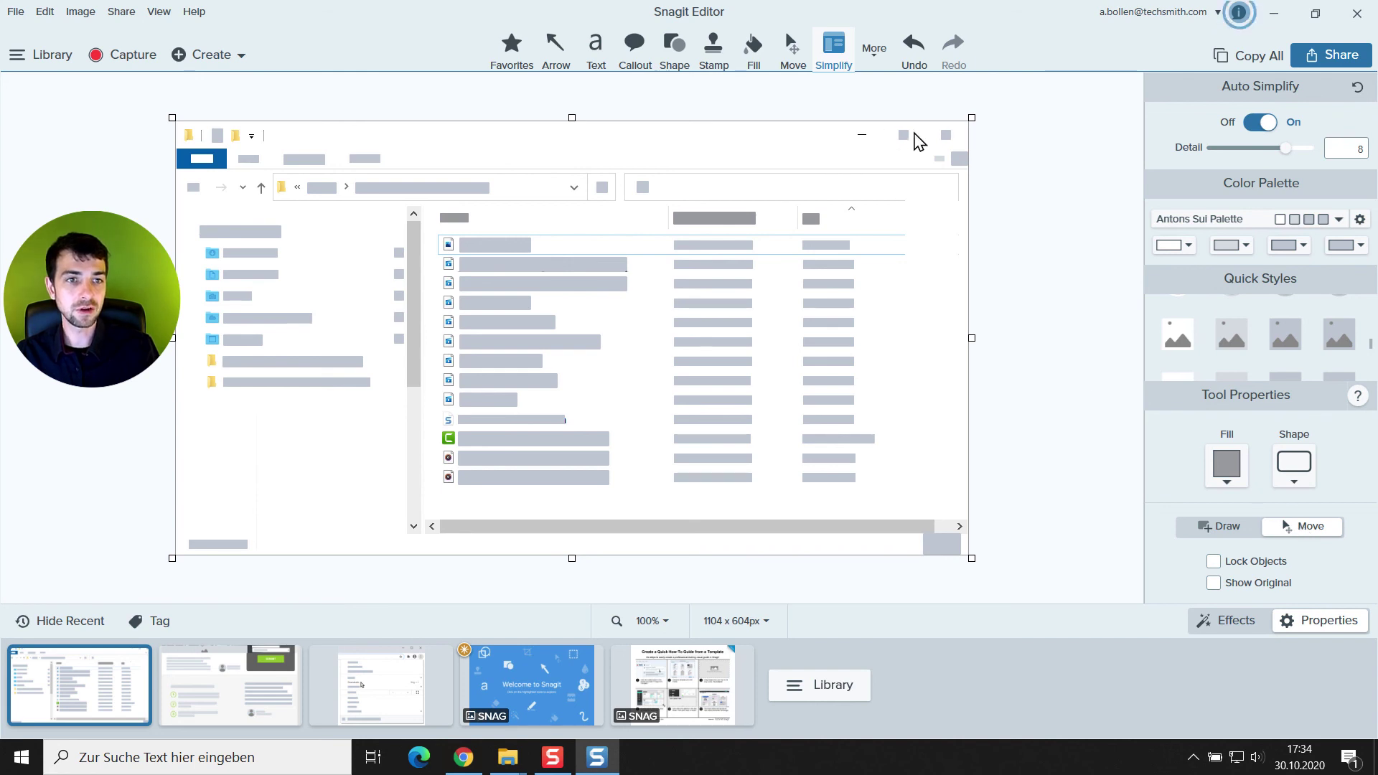
Step: Delete the placeholder shapes covering the captured window's maximize, close, ribbon-arrow and help icons, plus those over the search and refresh icons
{"action": "left_click_drag", "start_coordinate": [1012, 174], "coordinate": [886, 125]}
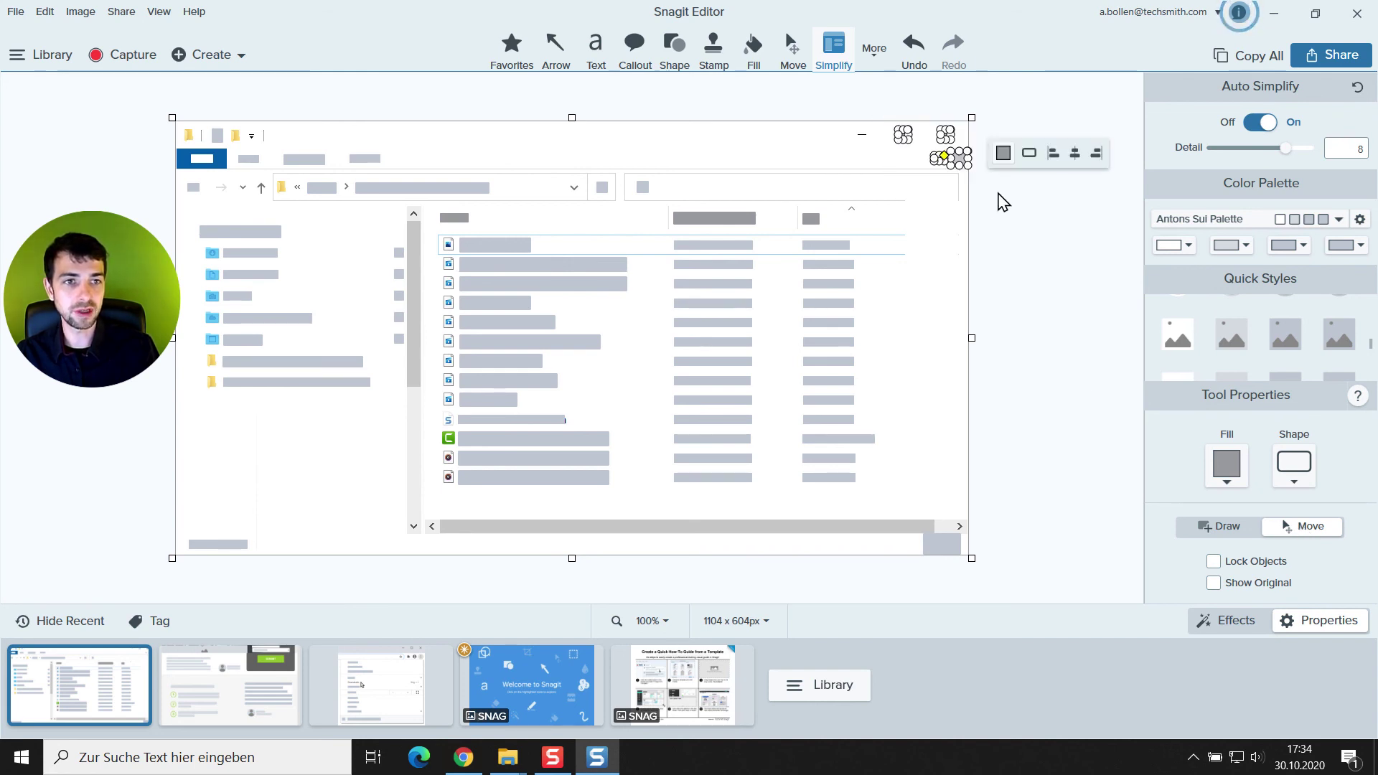
{"action": "key", "text": "Delete"}
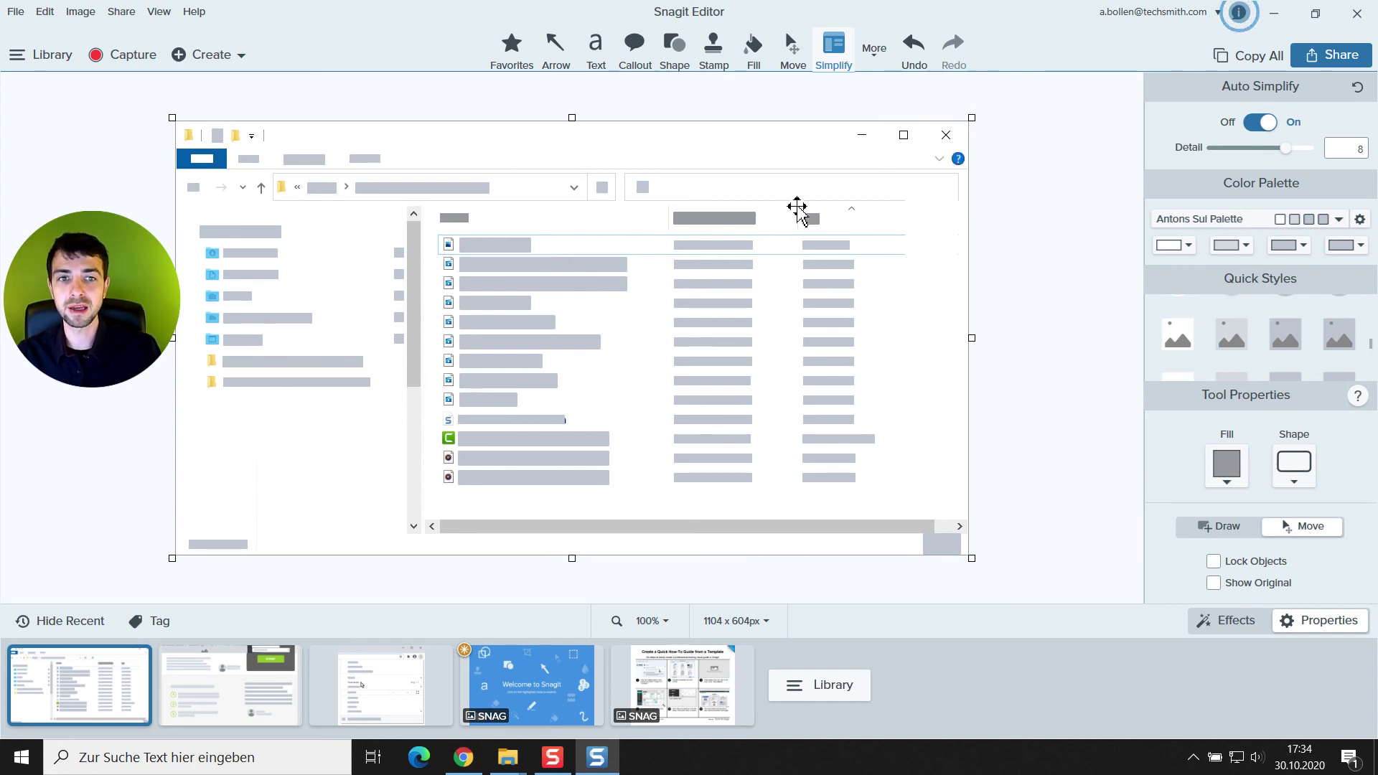
{"action": "left_click", "coordinate": [638, 189]}
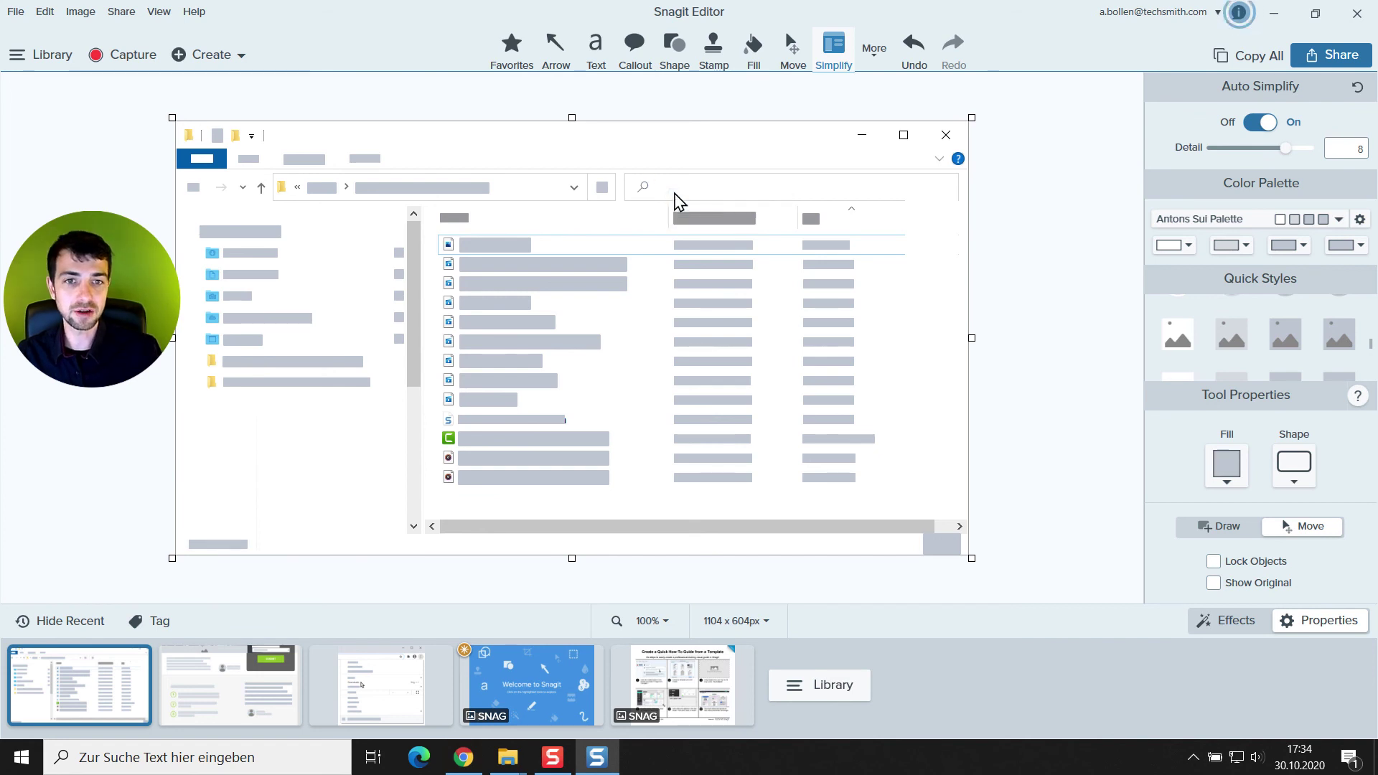
{"action": "left_click_drag", "start_coordinate": [645, 189], "coordinate": [601, 186]}
{"action": "left_click", "coordinate": [705, 267]}
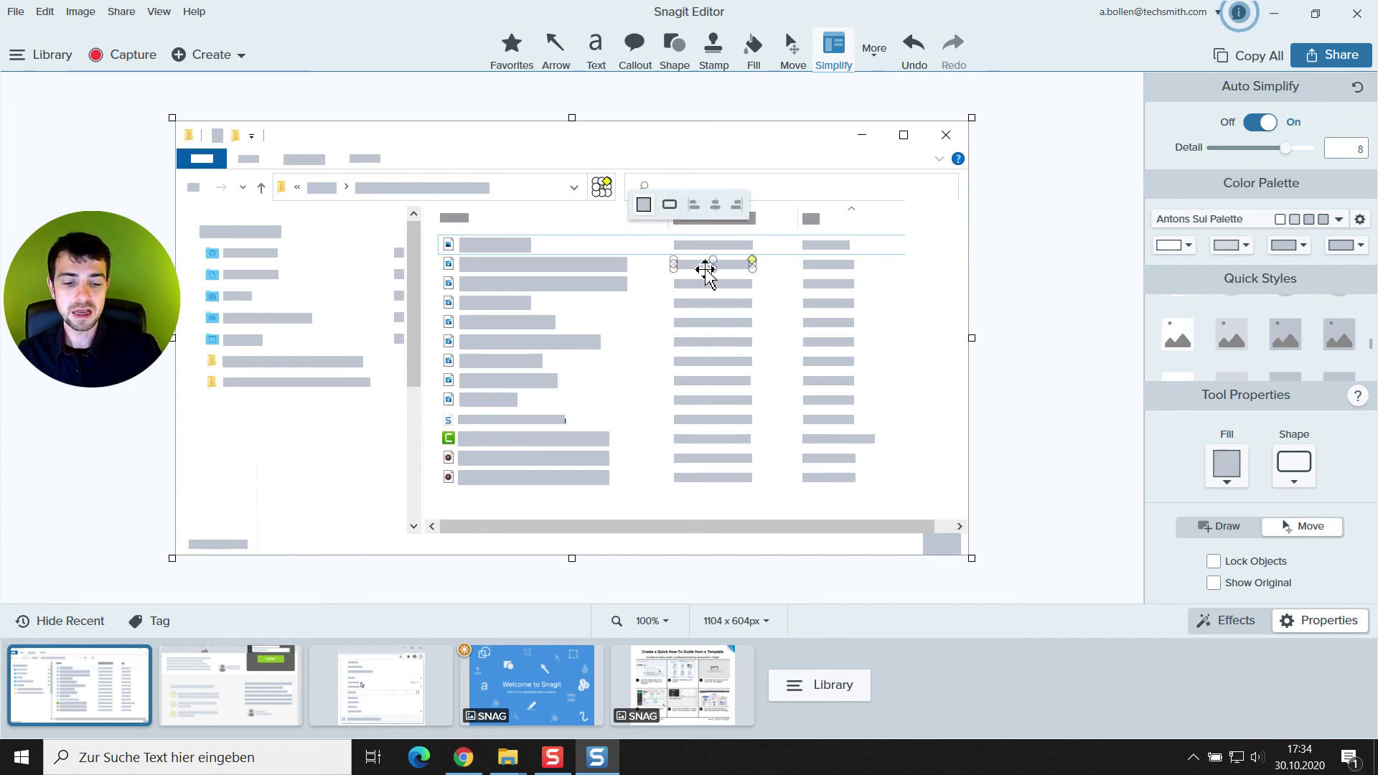
Step: Delete the placeholder shapes over the Datei tab label and the checkmark icon in the captured window's title bar
{"action": "left_click", "coordinate": [203, 161]}
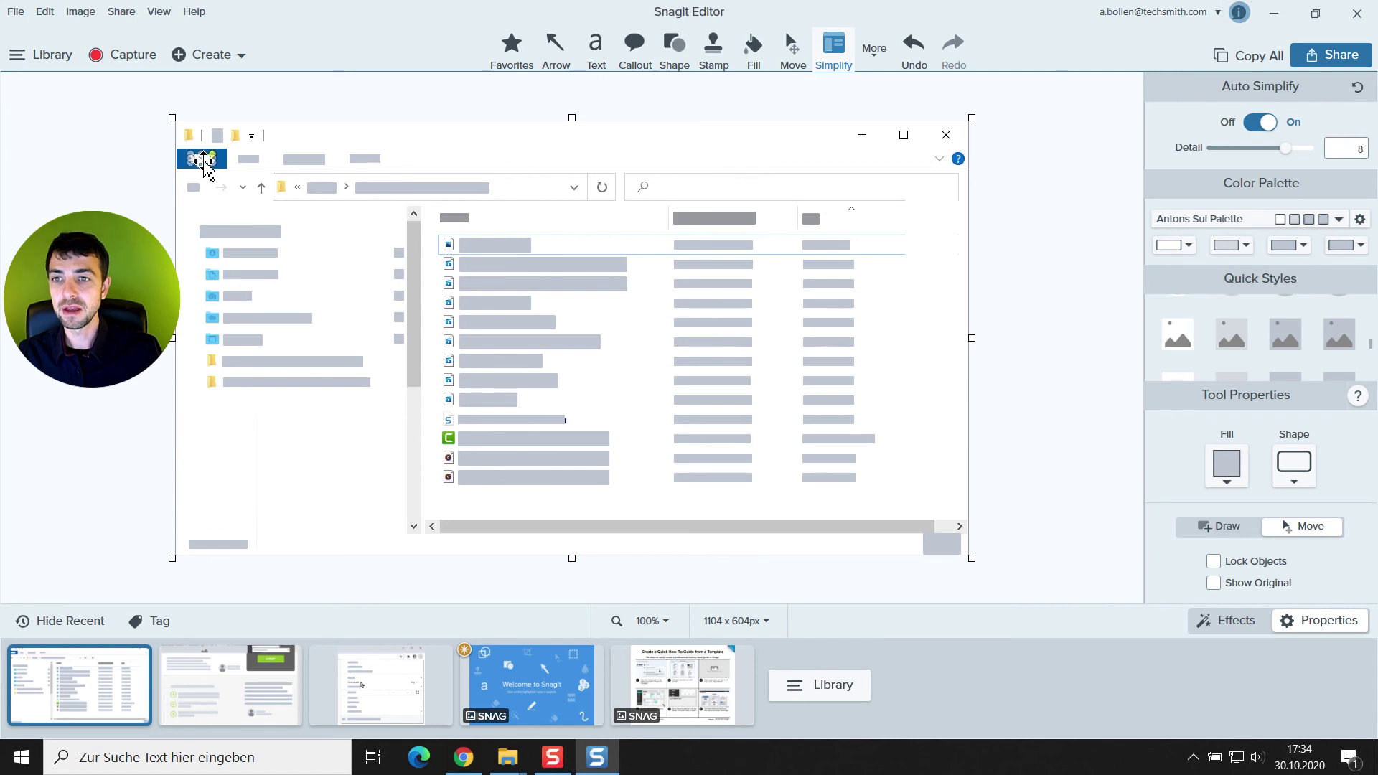
{"action": "left_click", "coordinate": [235, 201]}
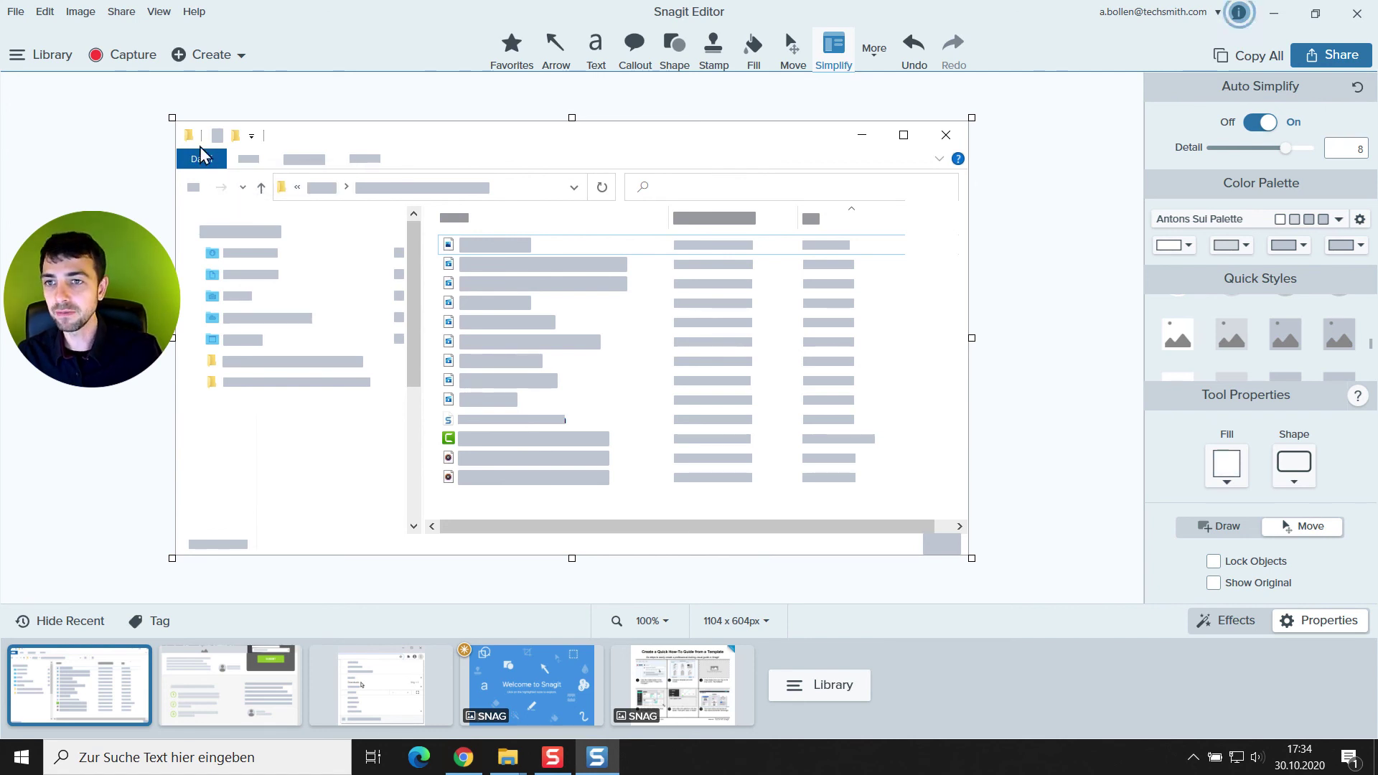
{"action": "left_click", "coordinate": [214, 136]}
{"action": "key", "text": "Escape"}
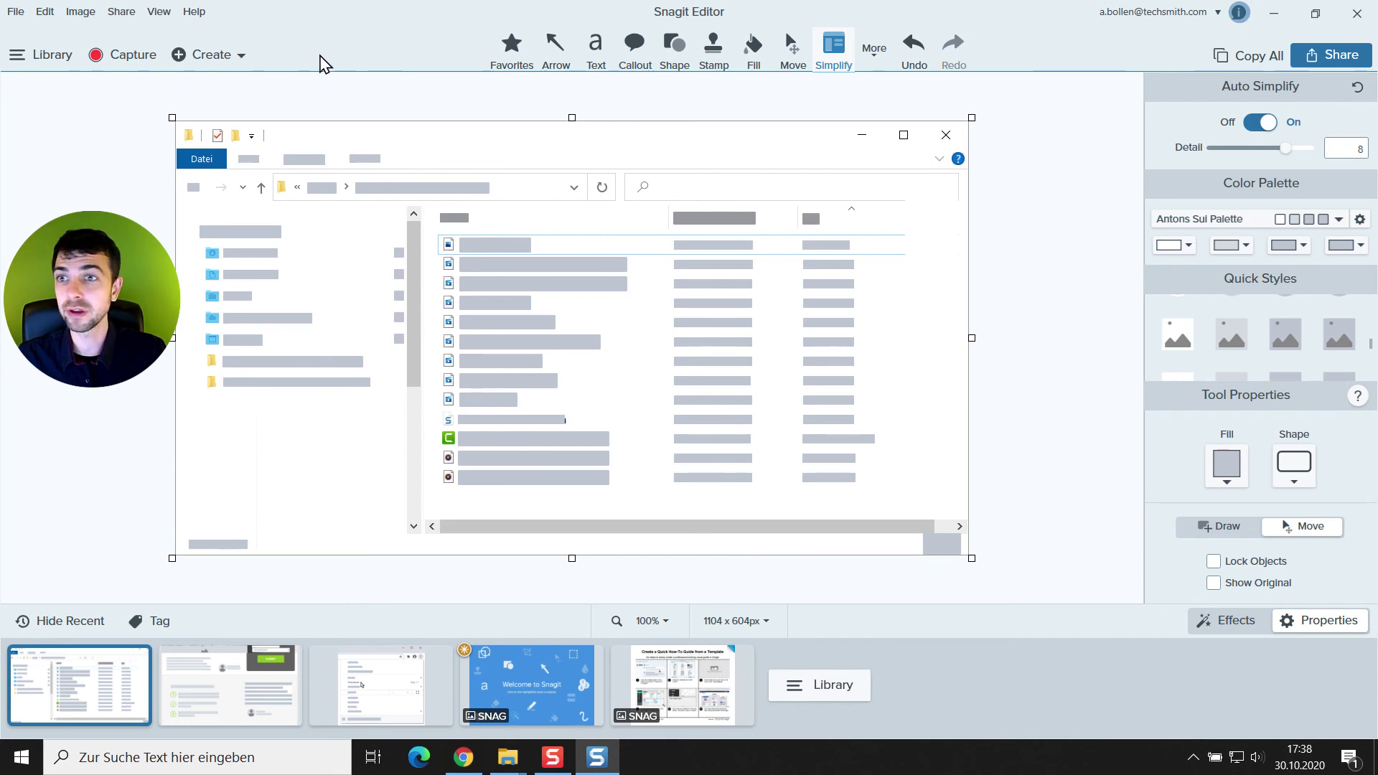
Step: Open Snagit's online tutorials in the browser and open the Simplify Your Screenshots tutorial from the Edit & Share list
{"action": "left_click", "coordinate": [194, 12]}
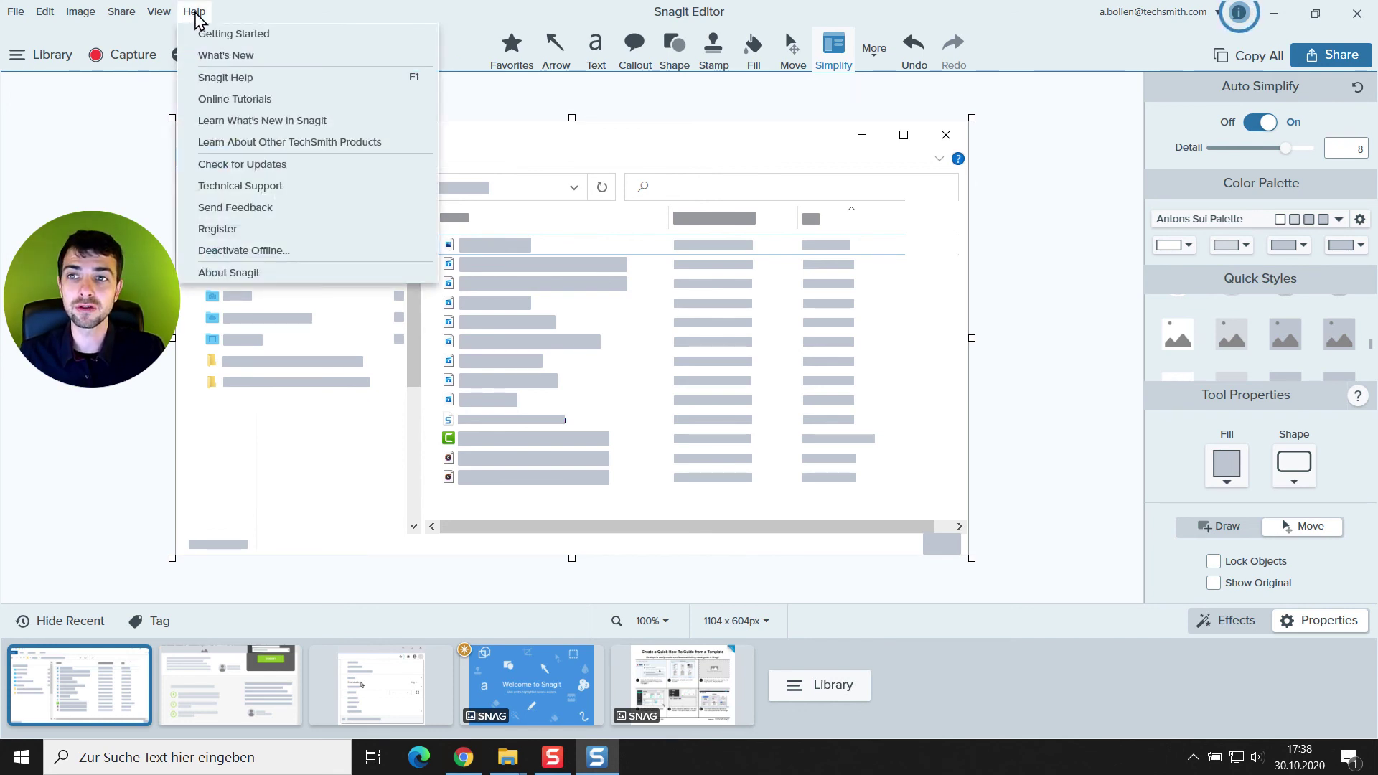
{"action": "left_click", "coordinate": [234, 99]}
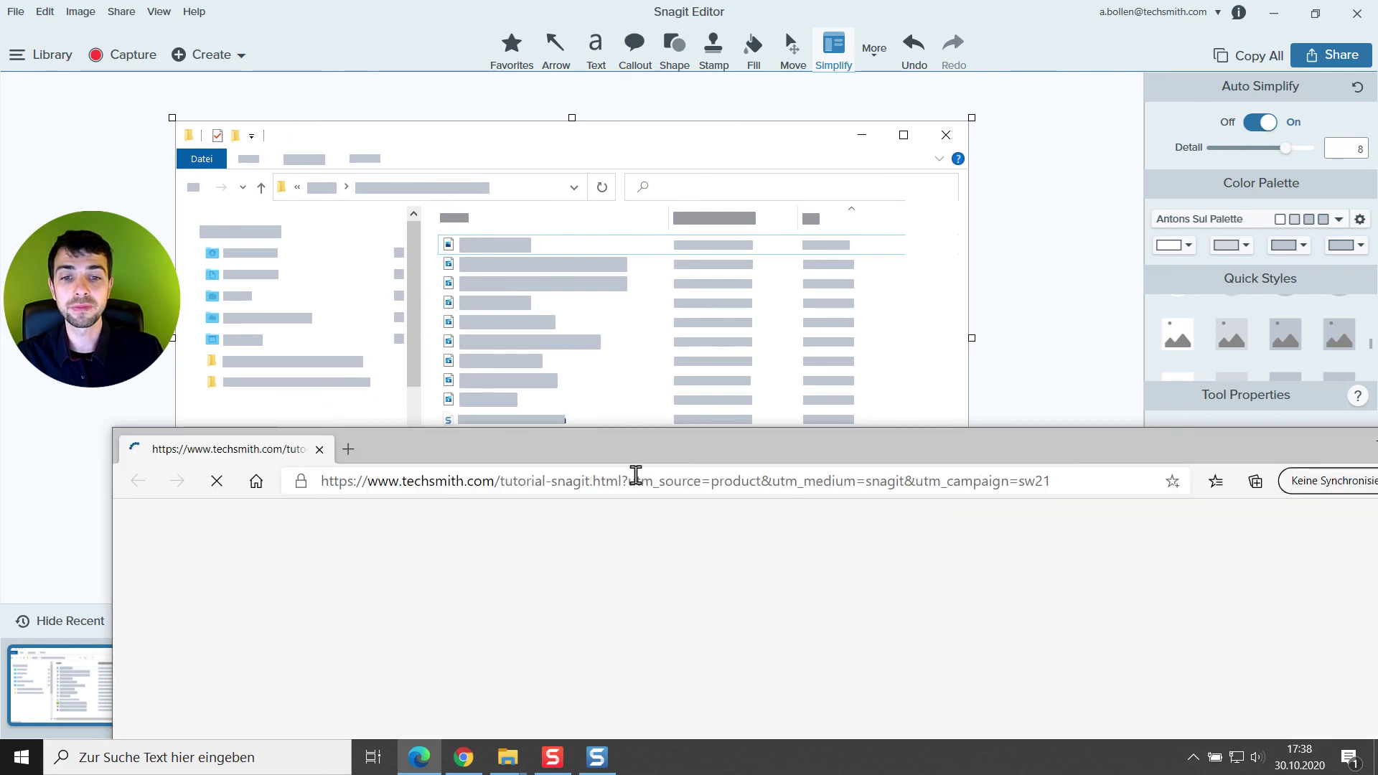
{"action": "double_click", "coordinate": [643, 460]}
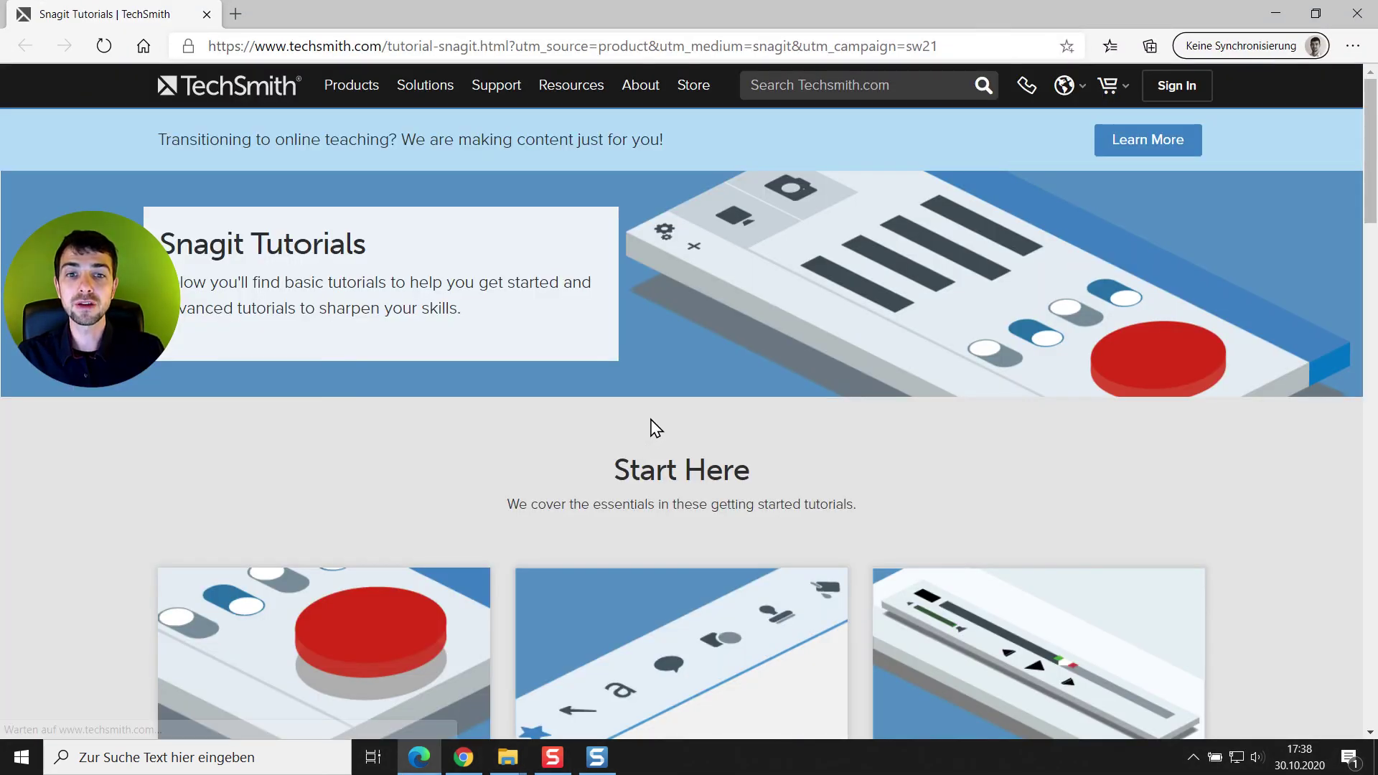
{"action": "scroll", "coordinate": [654, 427], "scroll_direction": "down", "scroll_amount": 2}
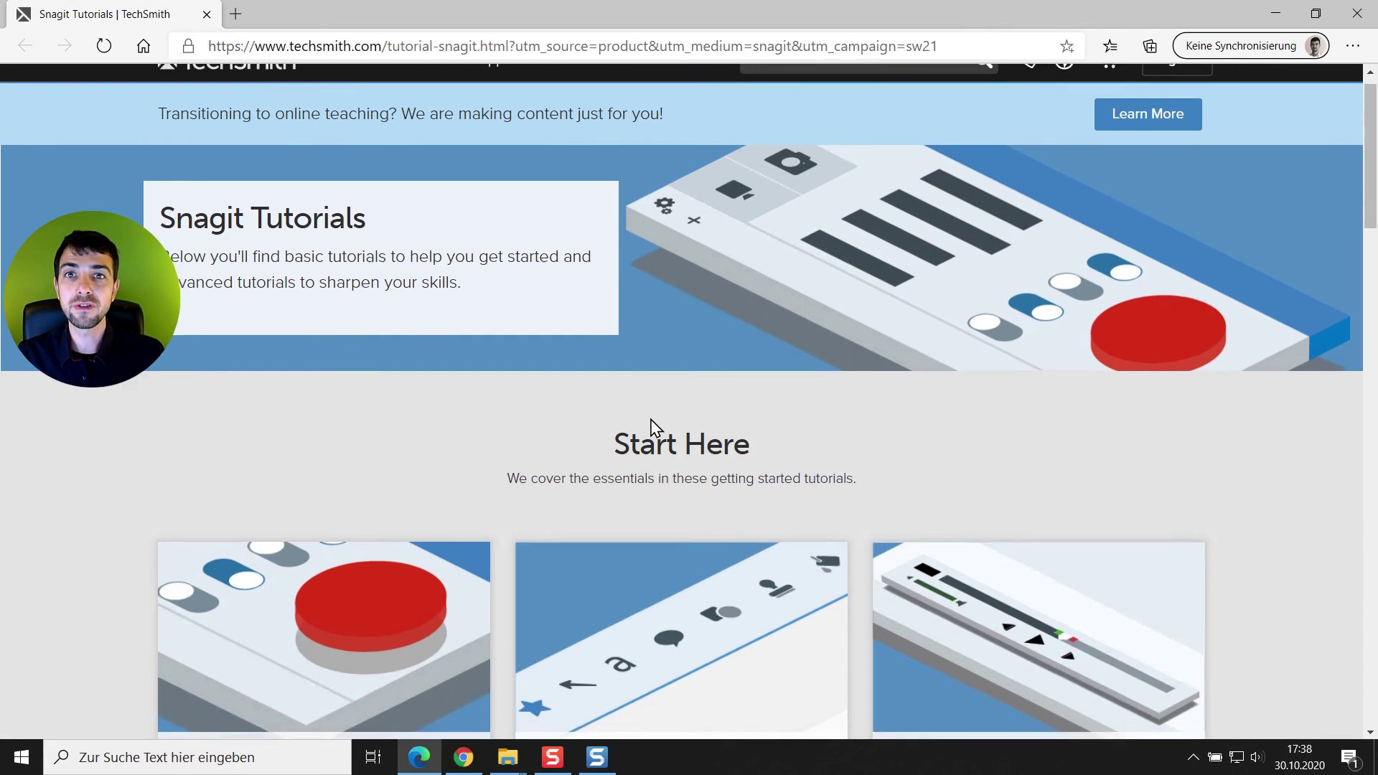
{"action": "scroll", "coordinate": [655, 428], "scroll_direction": "down", "scroll_amount": 5}
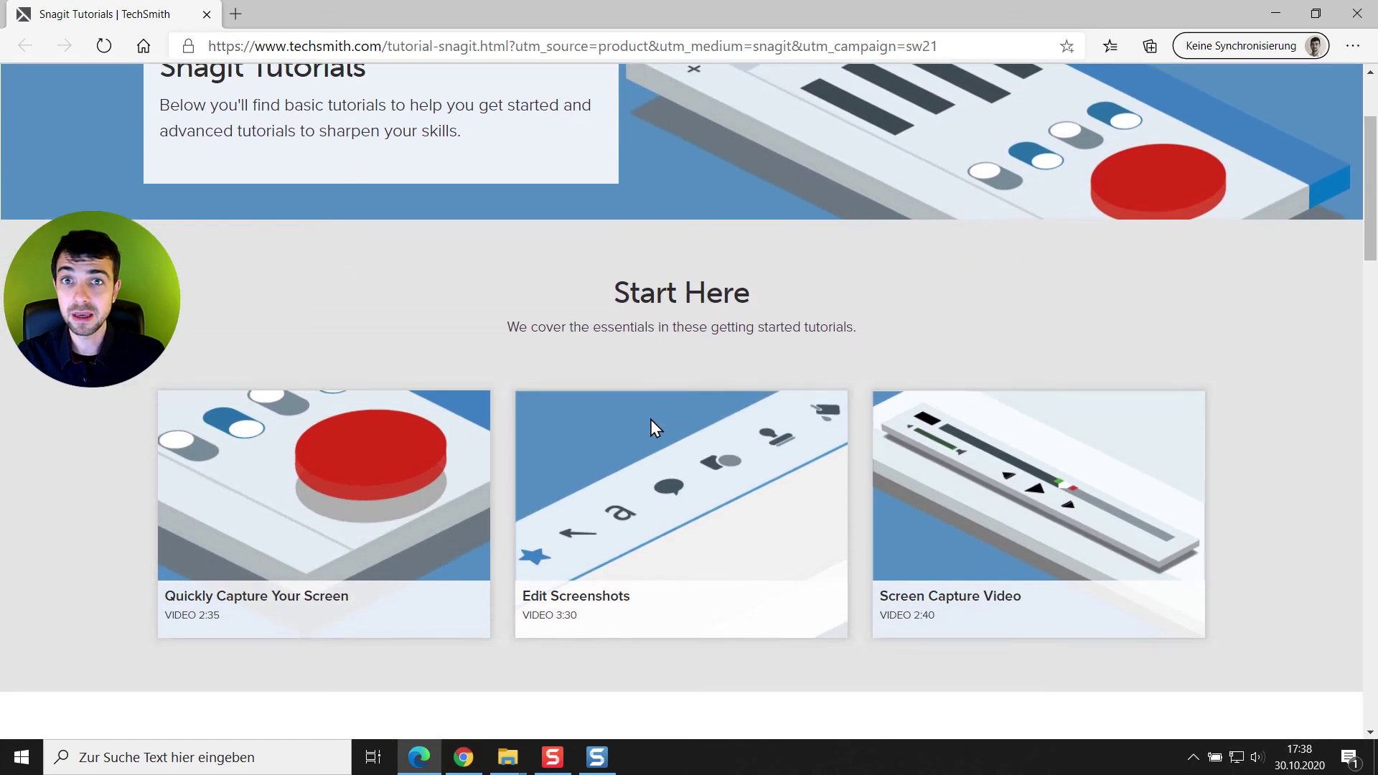
{"action": "scroll", "coordinate": [654, 428], "scroll_direction": "down", "scroll_amount": 4}
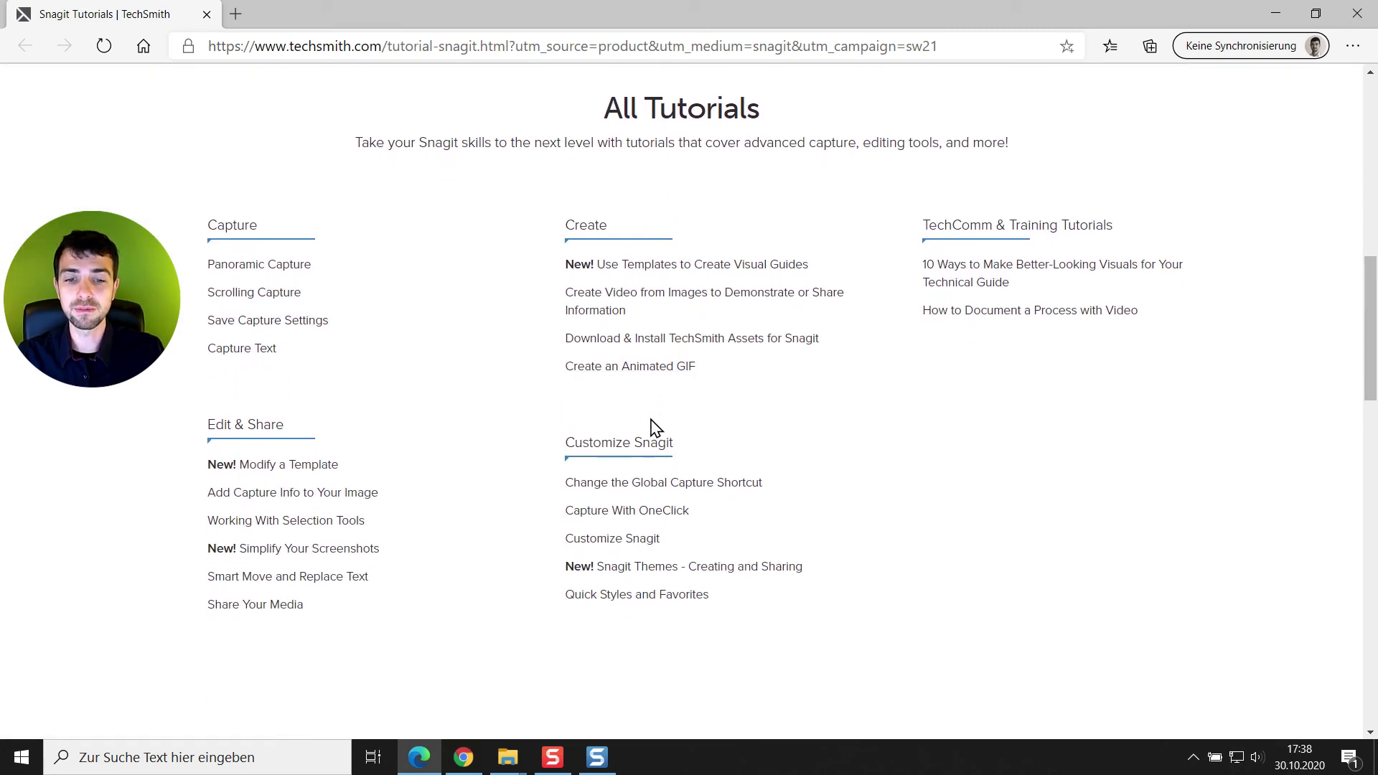
{"action": "left_click", "coordinate": [330, 549]}
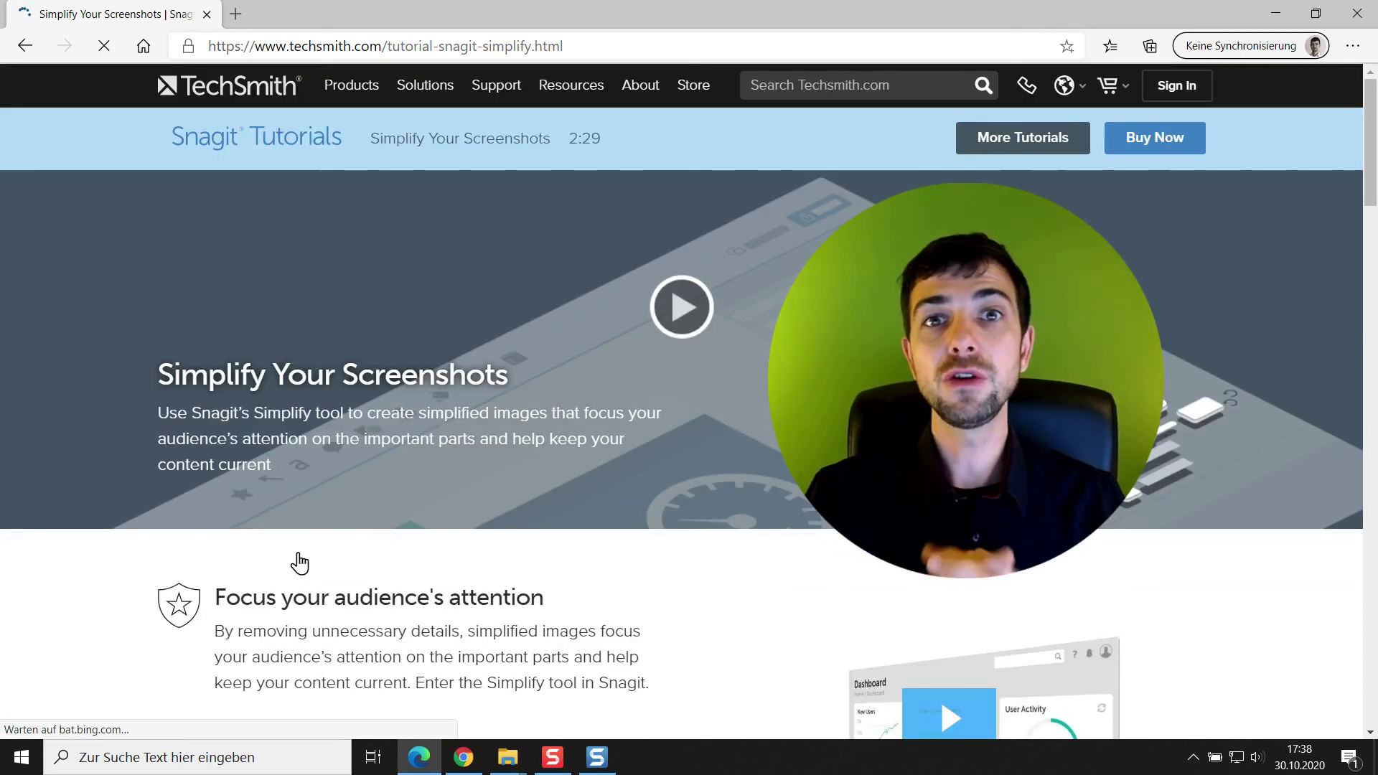